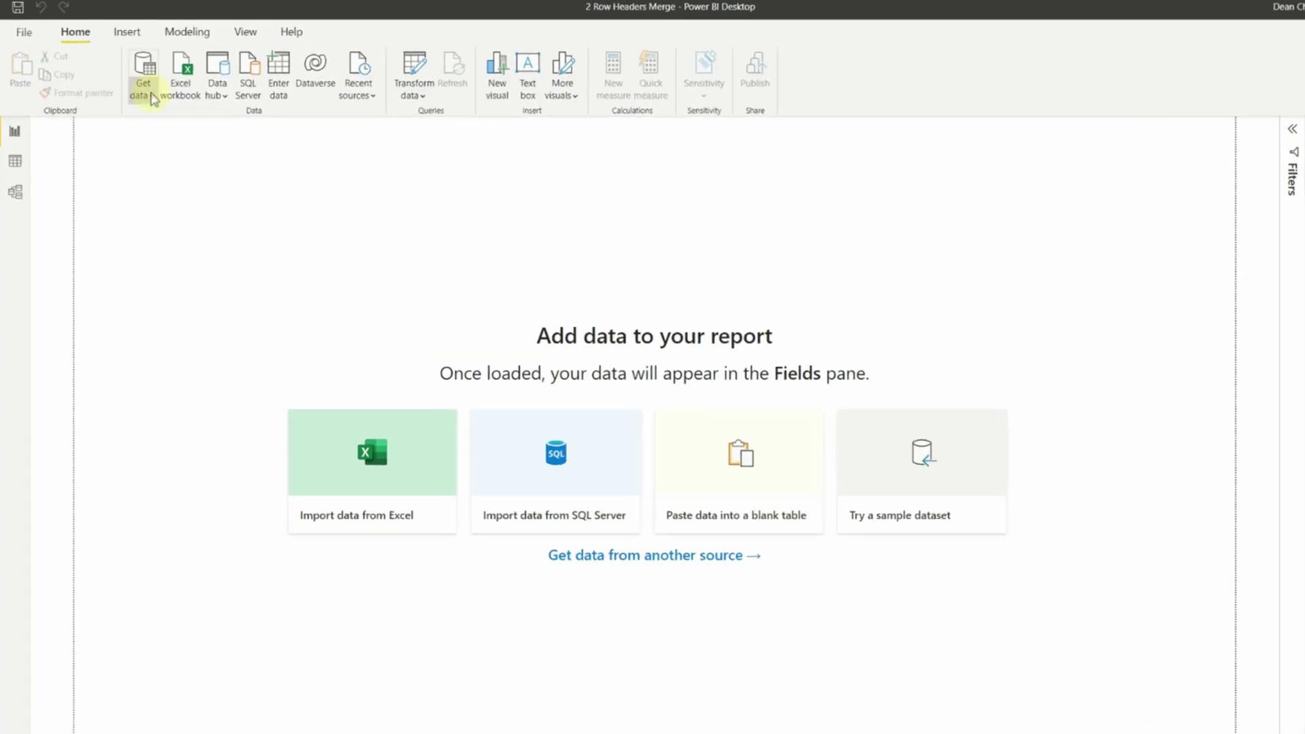
# Connect to the Weekly Timesheets folder by its pasted path and choose Combine & Transform Data.
pyautogui.click(151, 95)
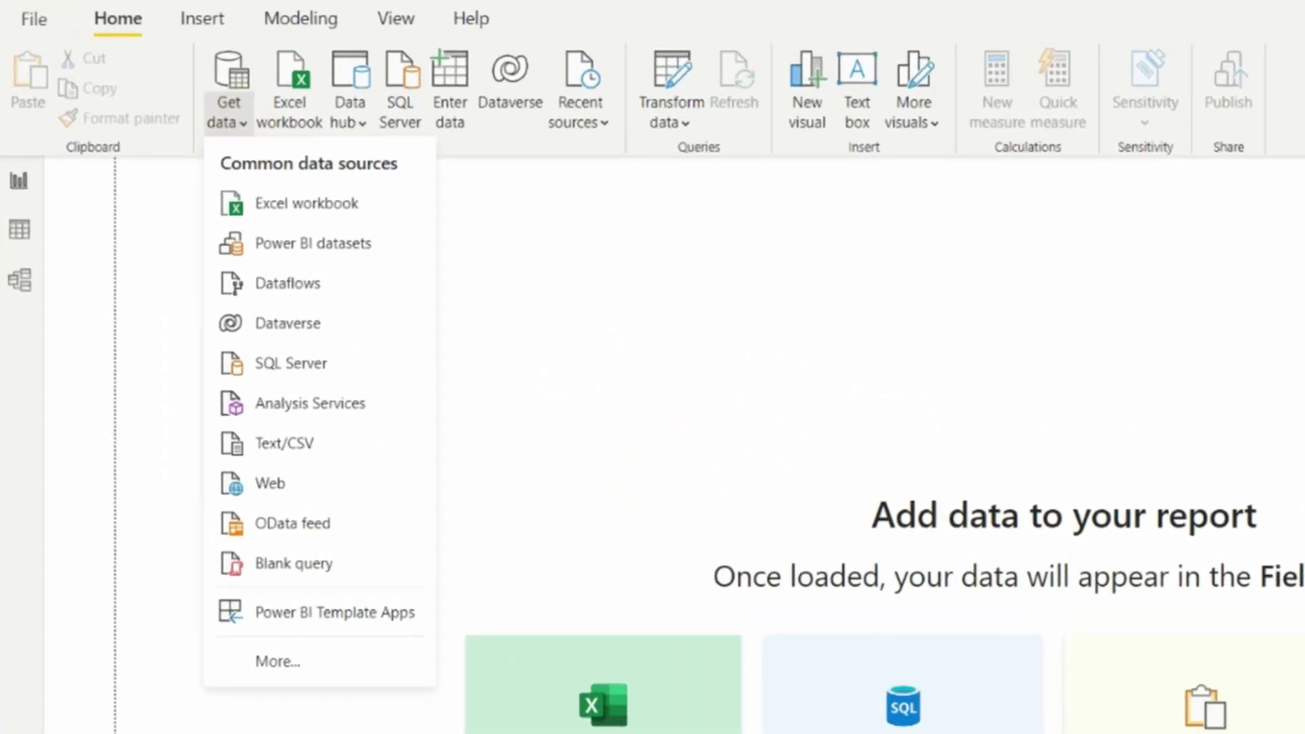
pyautogui.click(338, 665)
pyautogui.click(844, 321)
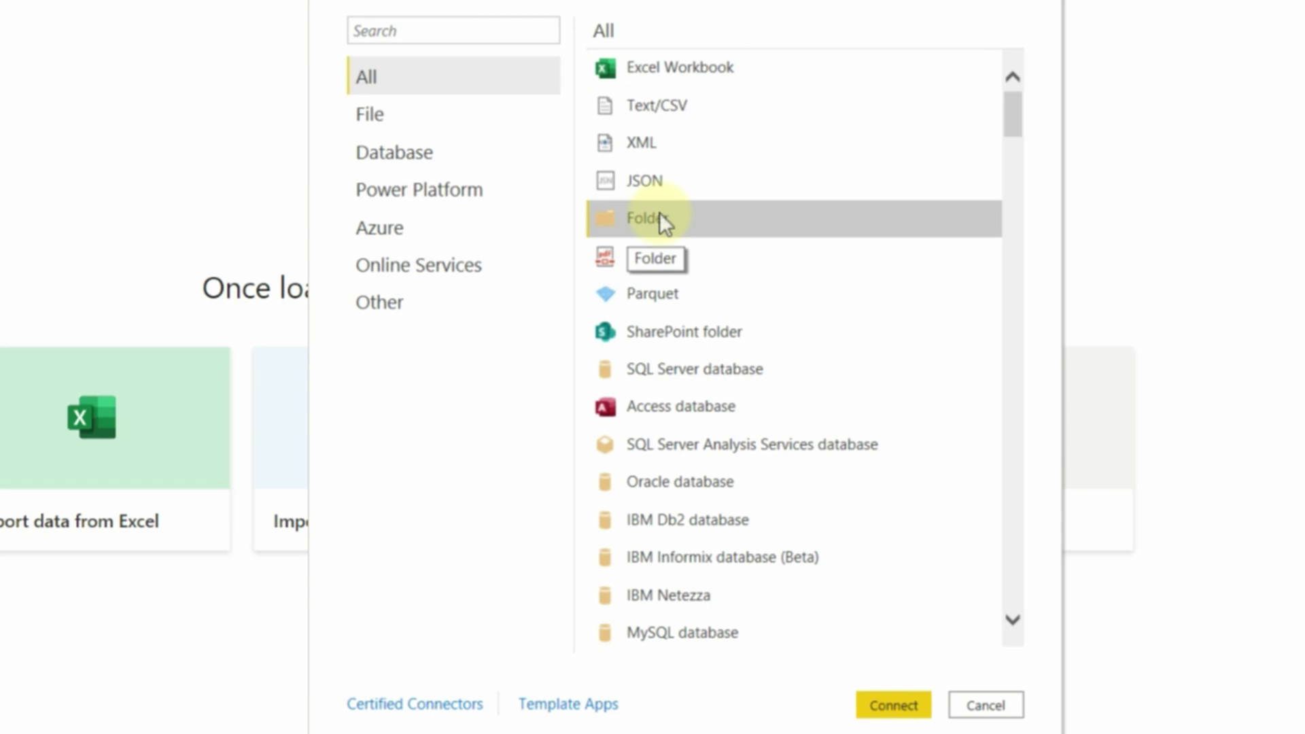
pyautogui.doubleClick(659, 217)
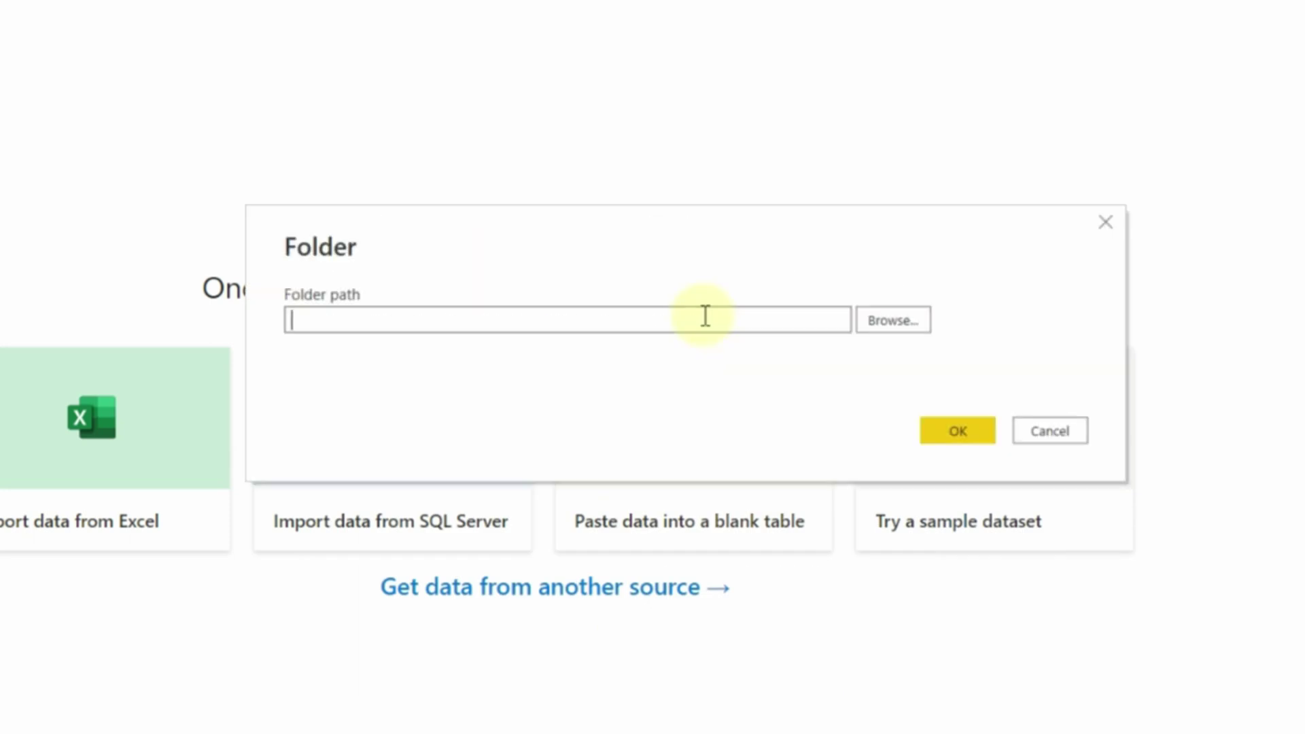
pyautogui.write('C:\\Users\\deanc\\OneDrive\\Youtube Dataset\\Weekly Timesheets')
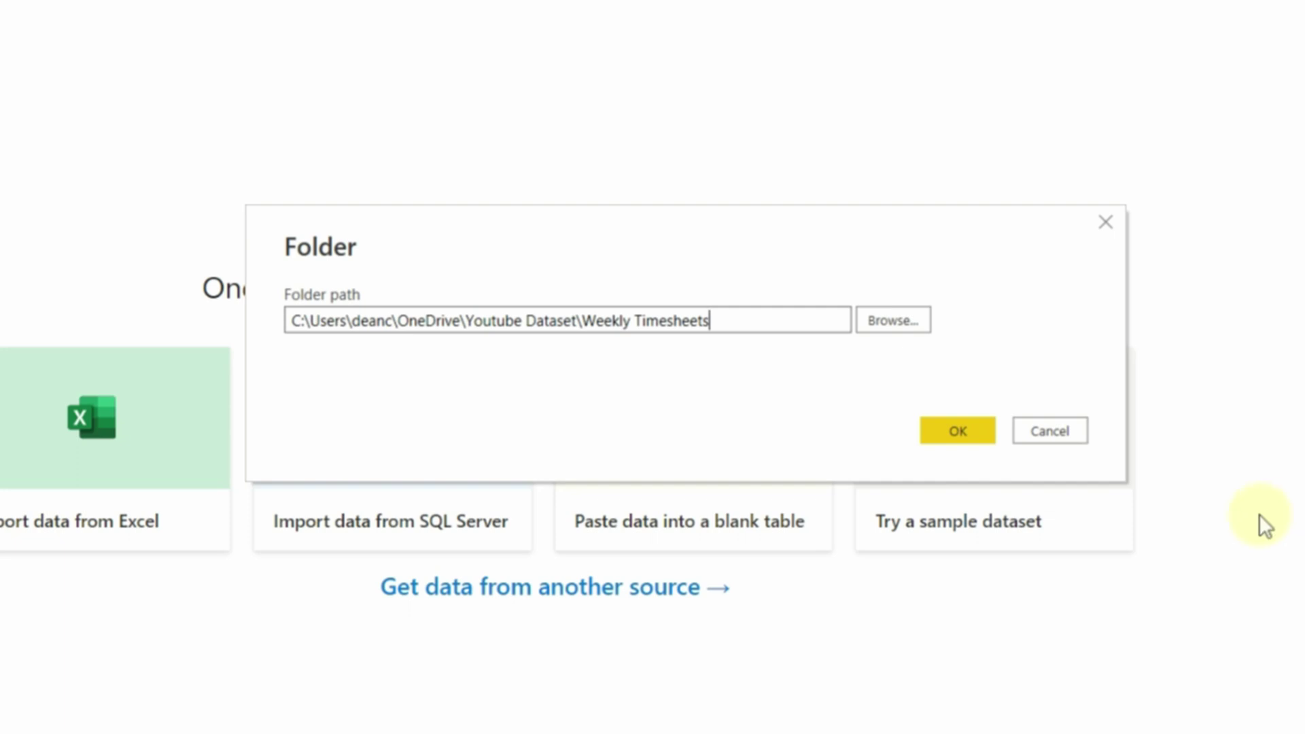
pyautogui.click(977, 435)
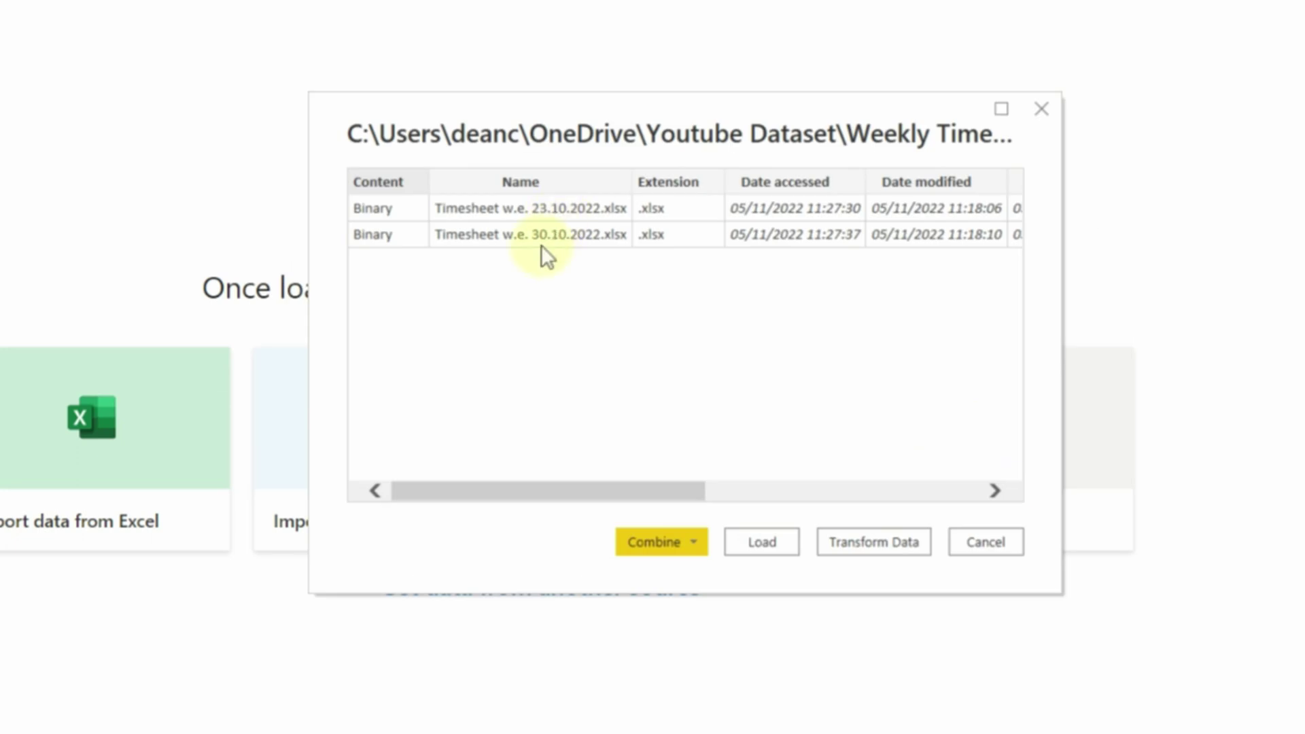
pyautogui.click(652, 541)
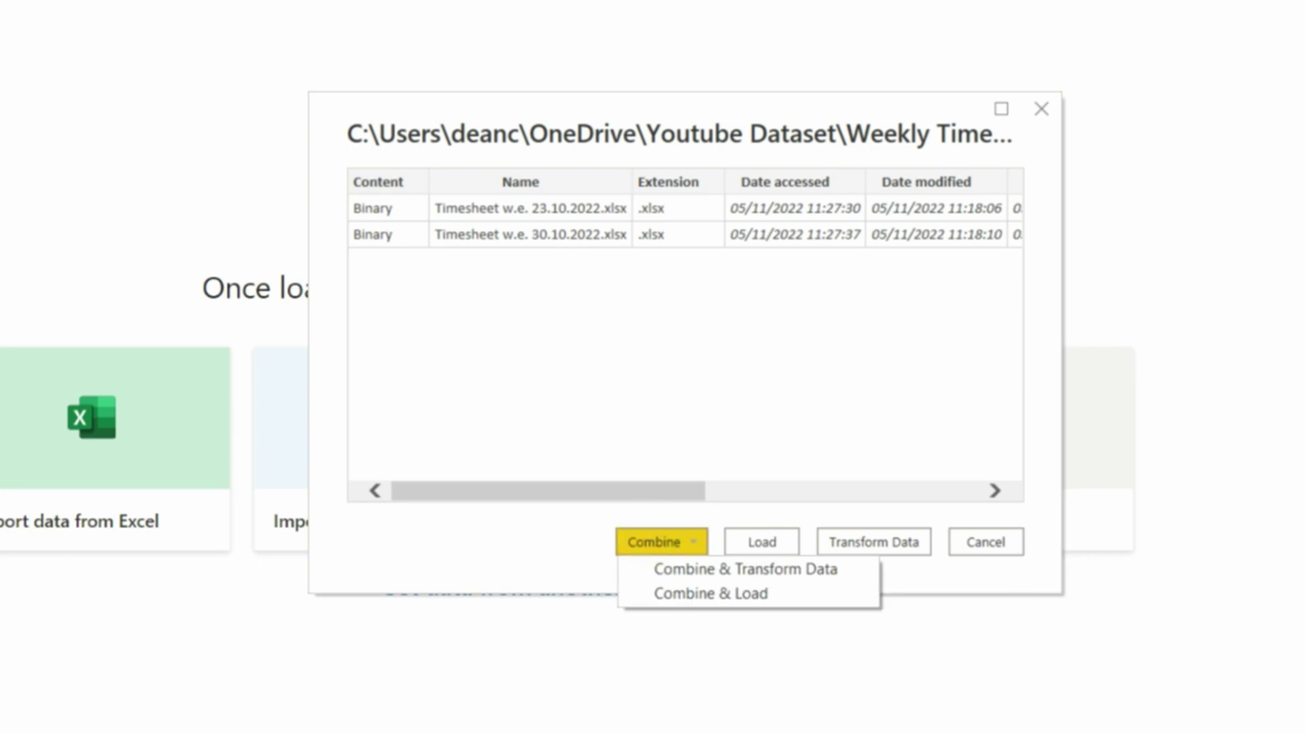
pyautogui.click(655, 562)
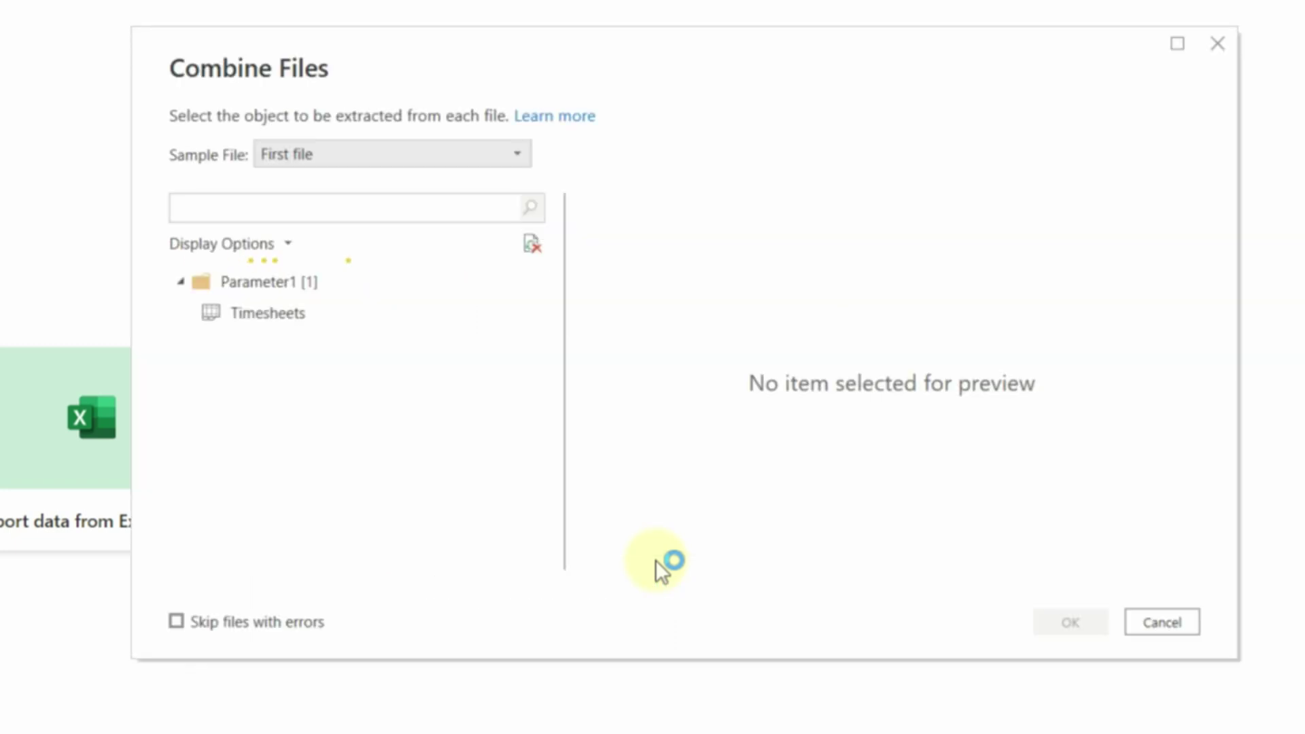
# Combine the Timesheets sheet from both workbooks into the Weekly Timesheets query.
pyautogui.click(272, 314)
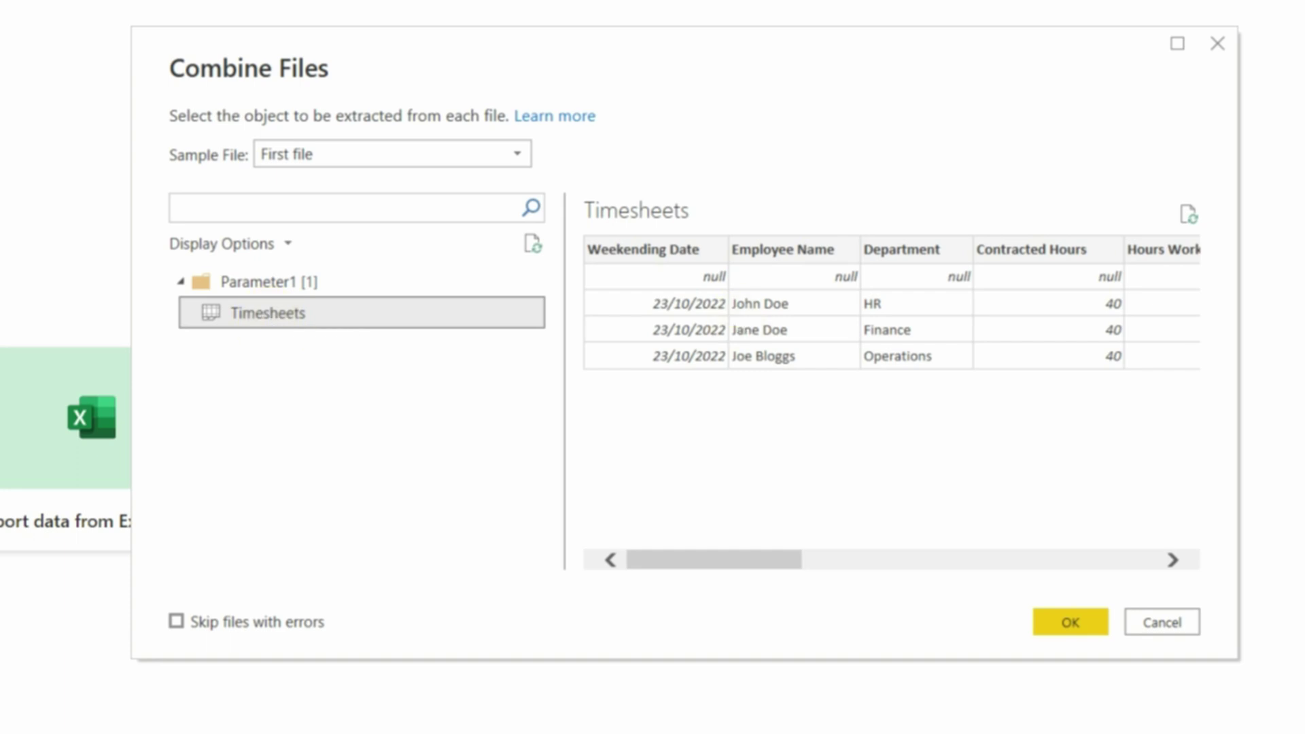
pyautogui.click(1052, 612)
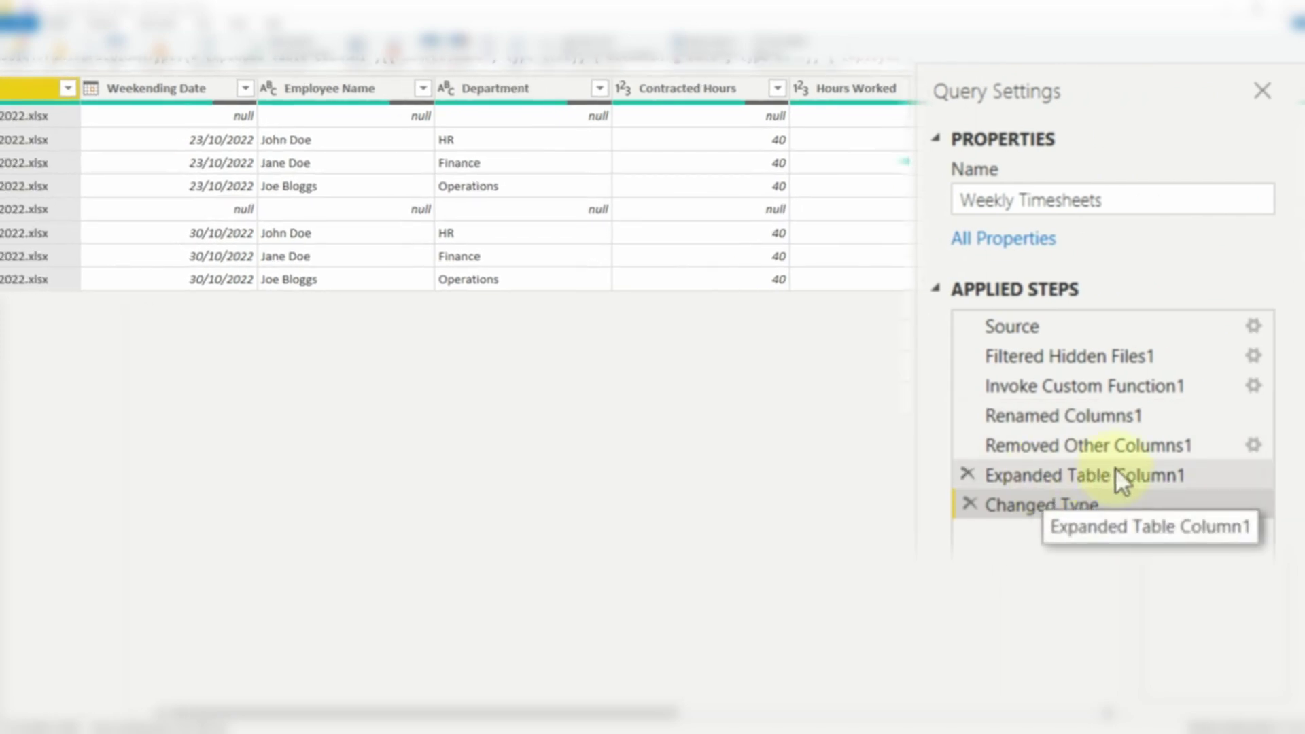
# Return to the Removed Other Columns1 step and preview the 23.10.2022 and 30.10.2022 raw tables.
pyautogui.click(1115, 467)
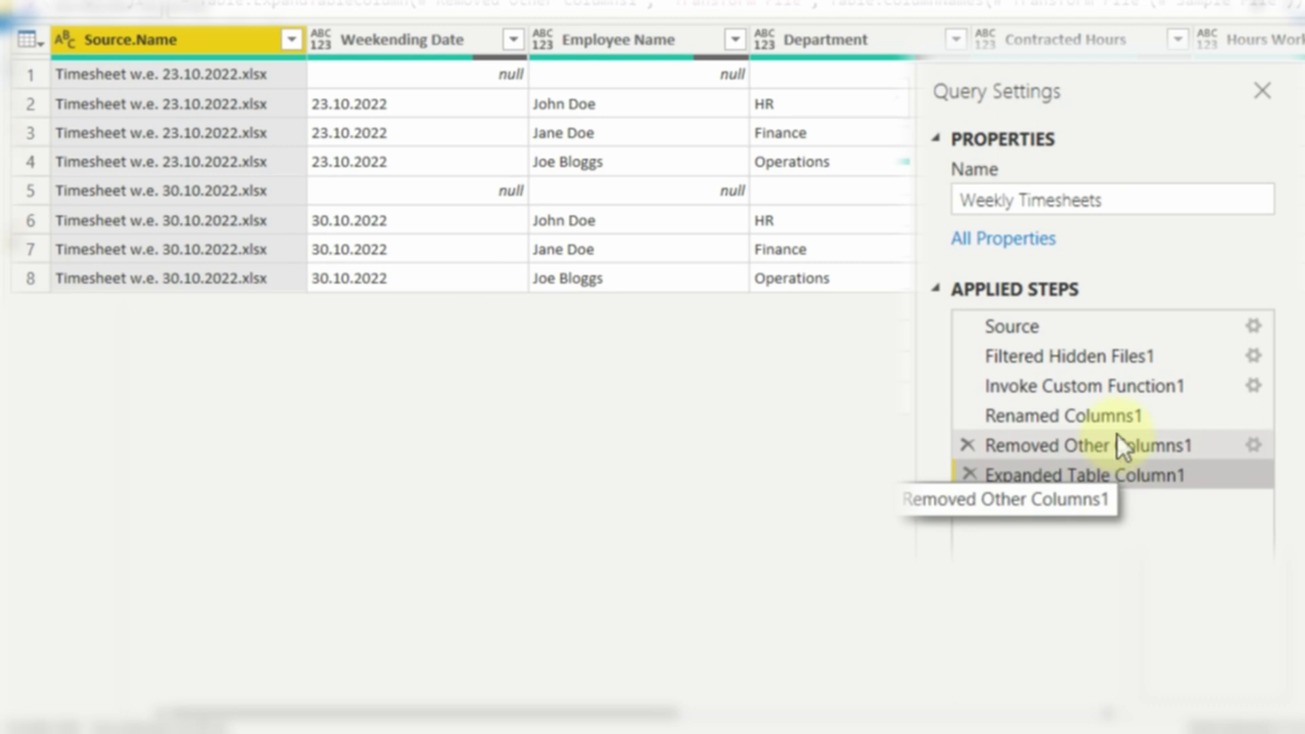
pyautogui.click(1114, 442)
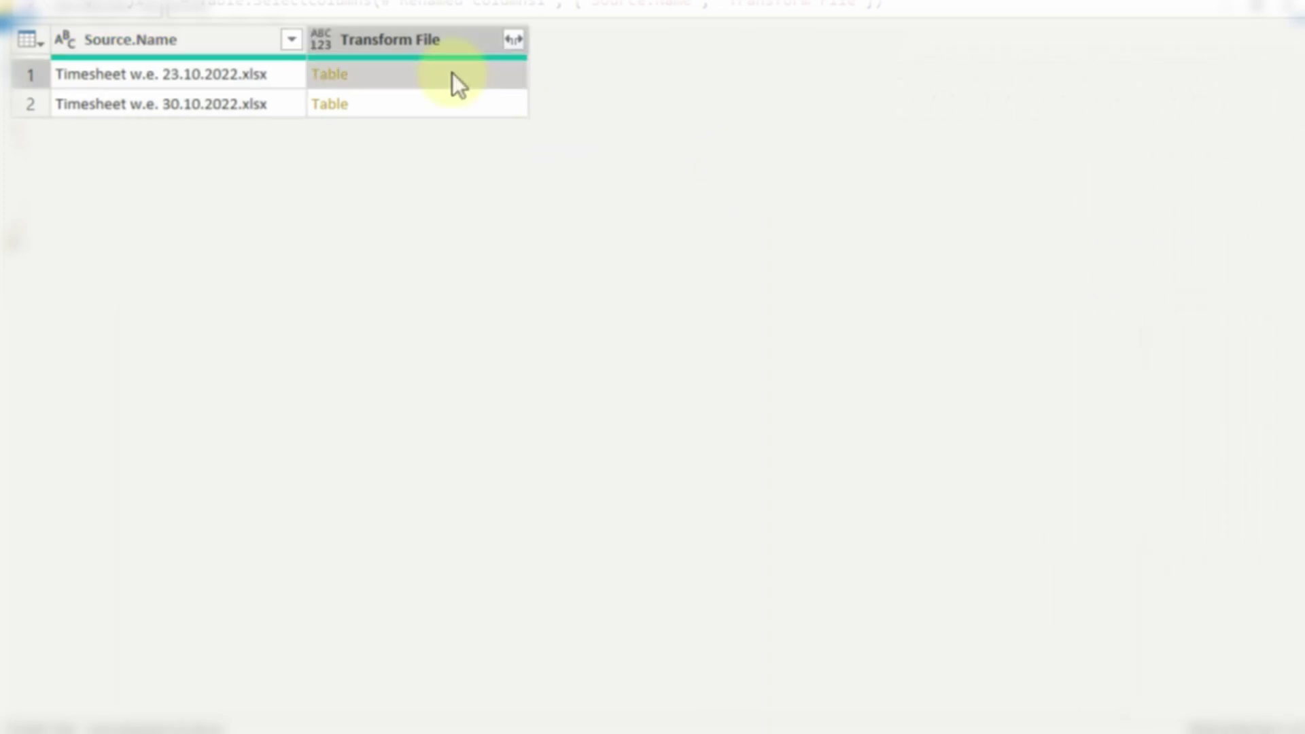
pyautogui.click(451, 70)
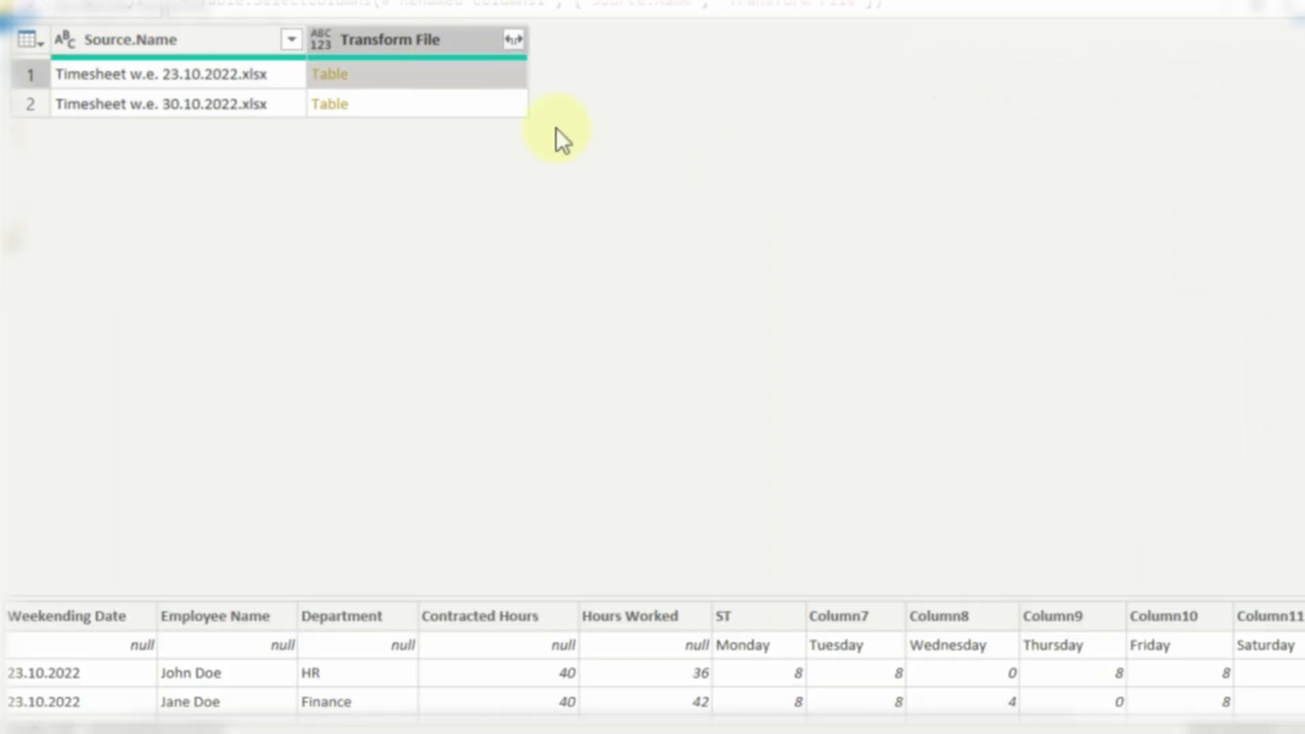
pyautogui.moveTo(1058, 591); pyautogui.dragTo(1058, 292)
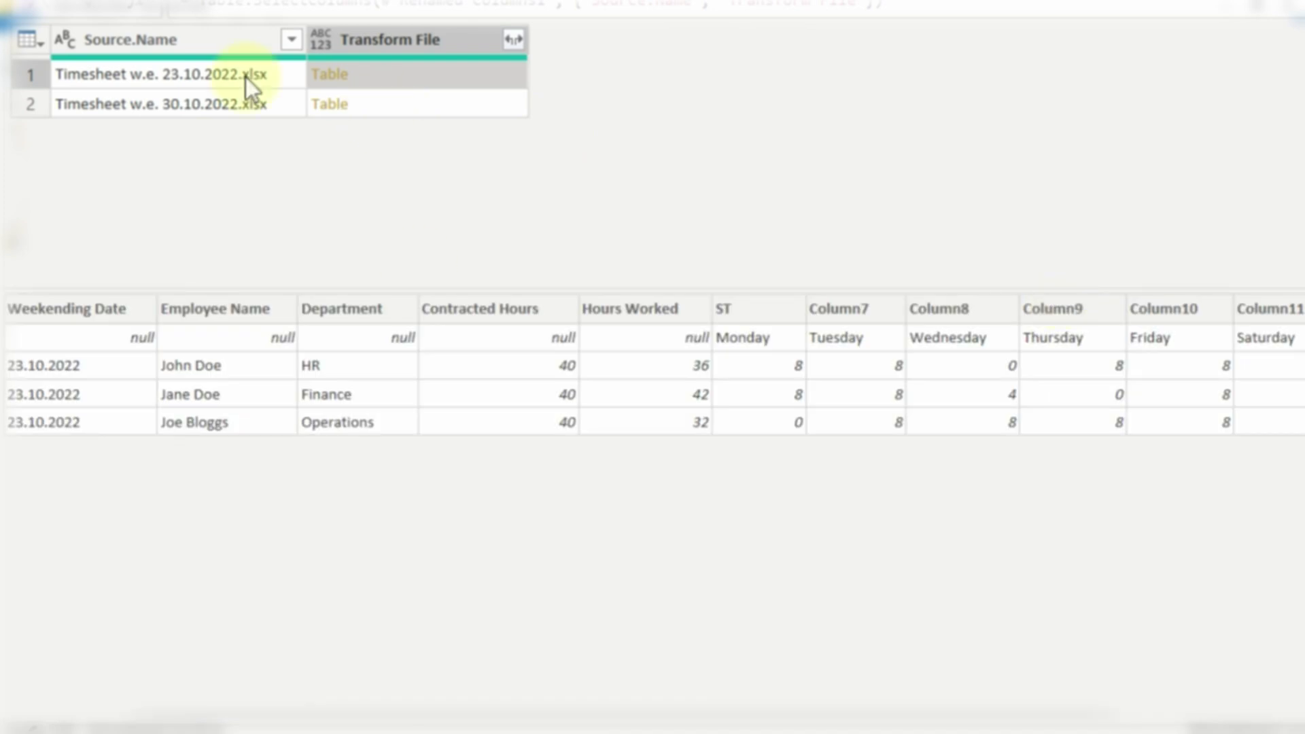
pyautogui.click(370, 105)
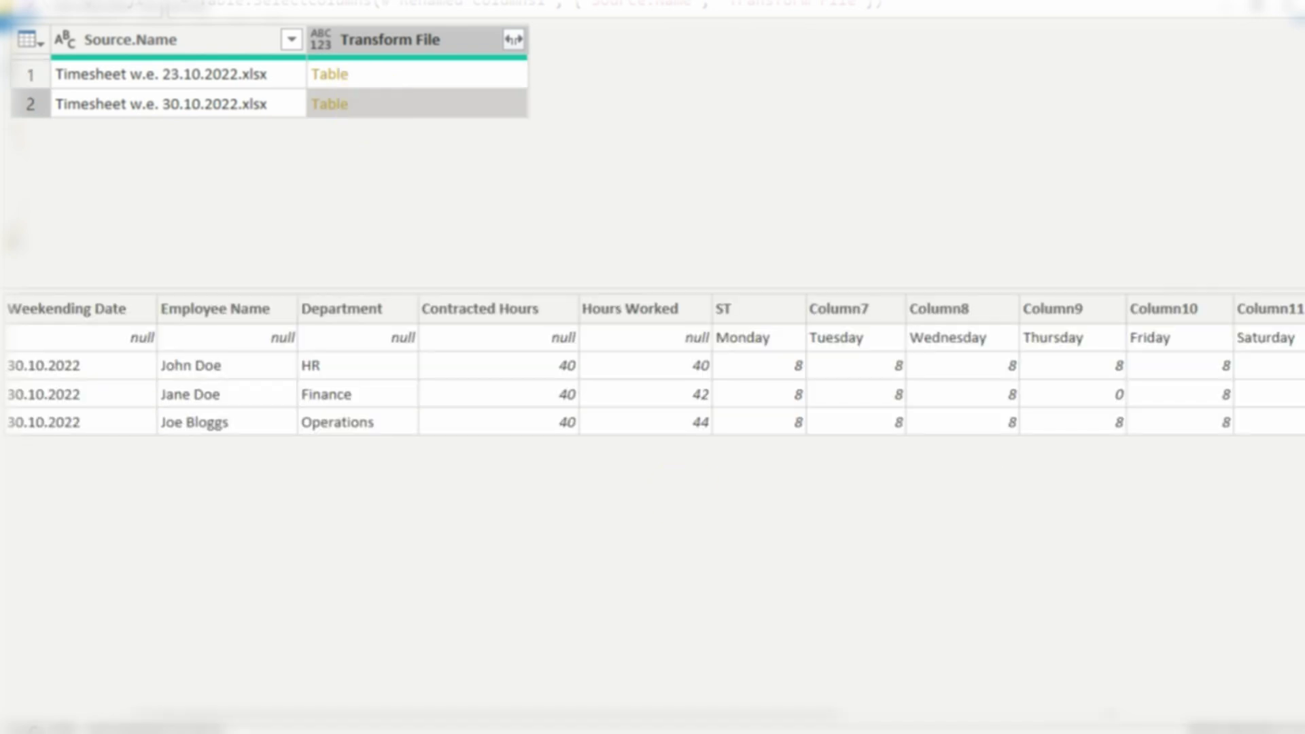
pyautogui.click(417, 75)
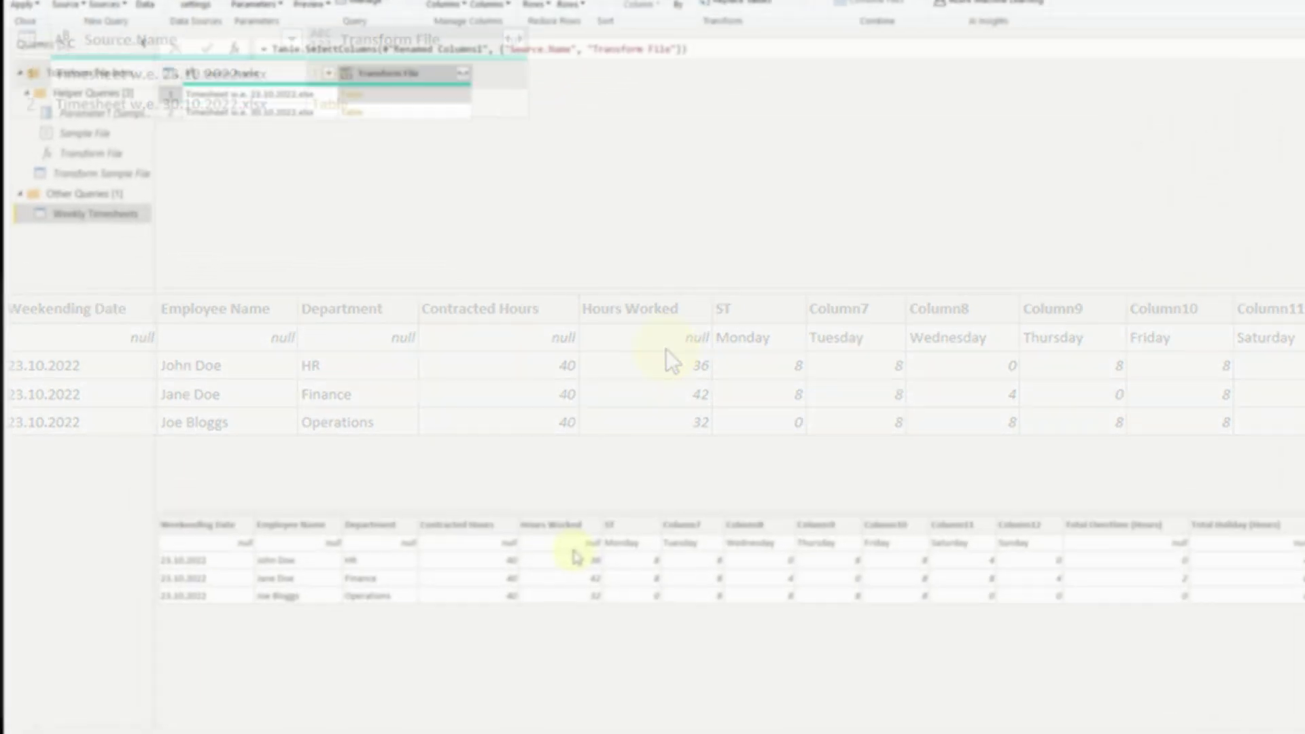
# Duplicate Weekly Timesheets, delete Changed Type and Expanded Table Column1, and drill into the 30.10.2022 table.
pyautogui.rightClick(130, 185)
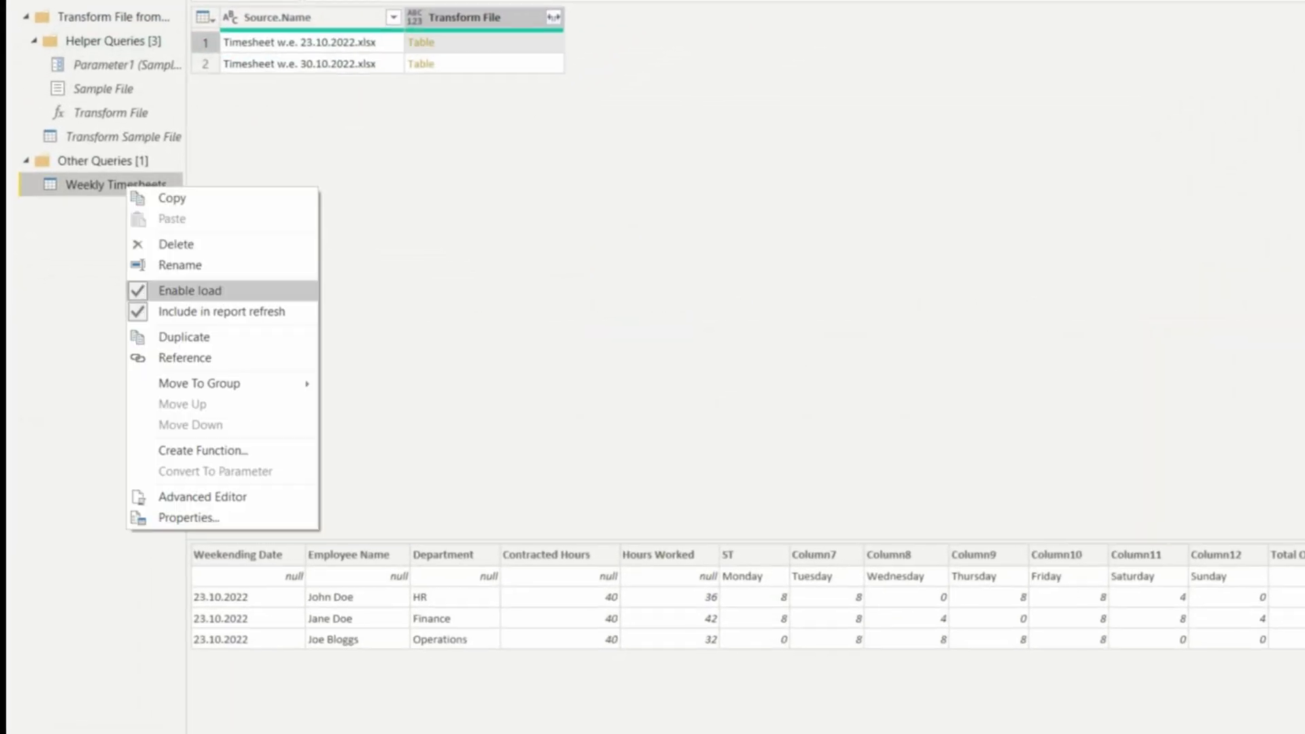
pyautogui.click(243, 337)
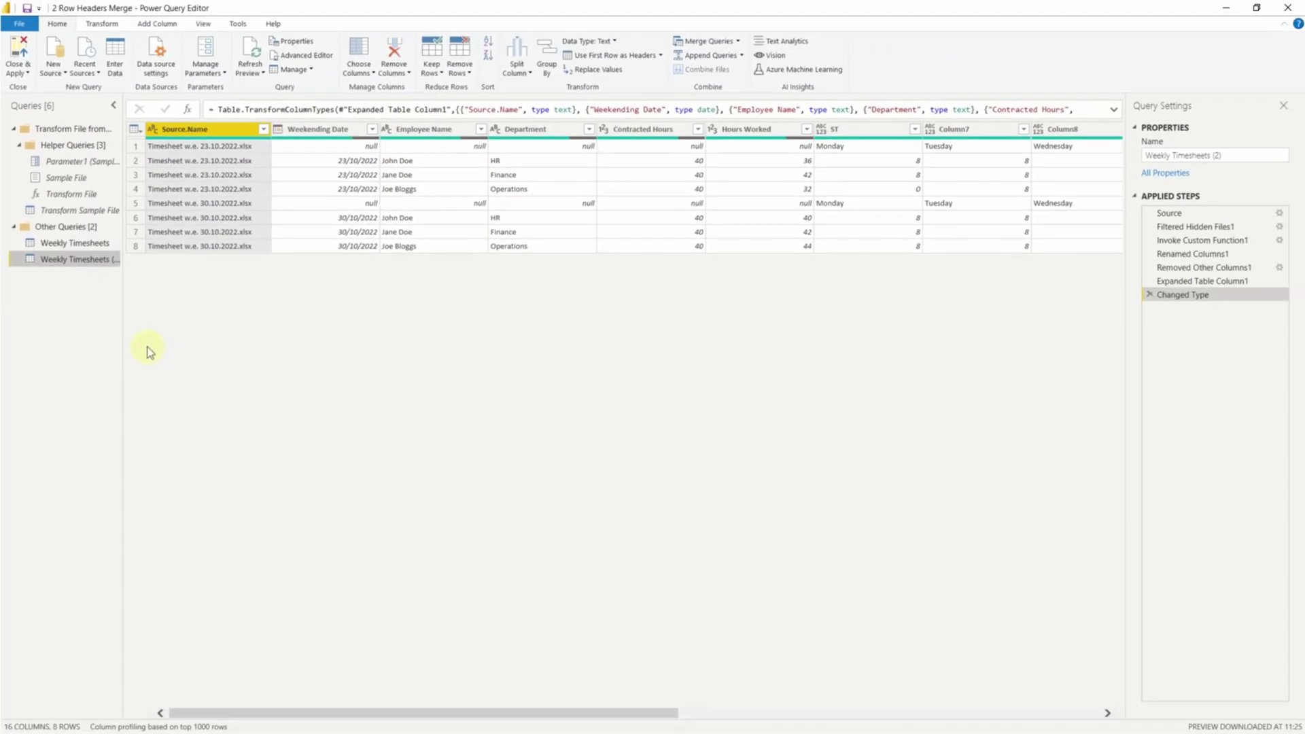
pyautogui.click(1149, 294)
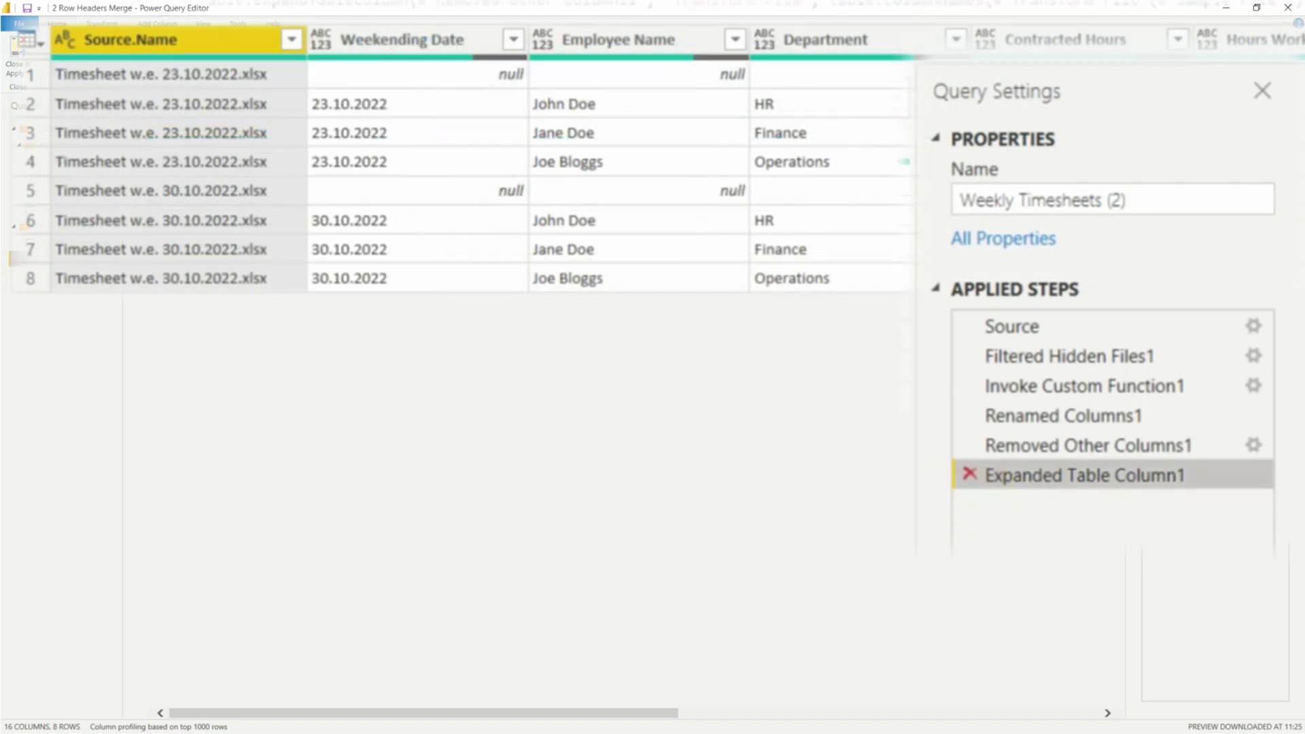
pyautogui.click(969, 474)
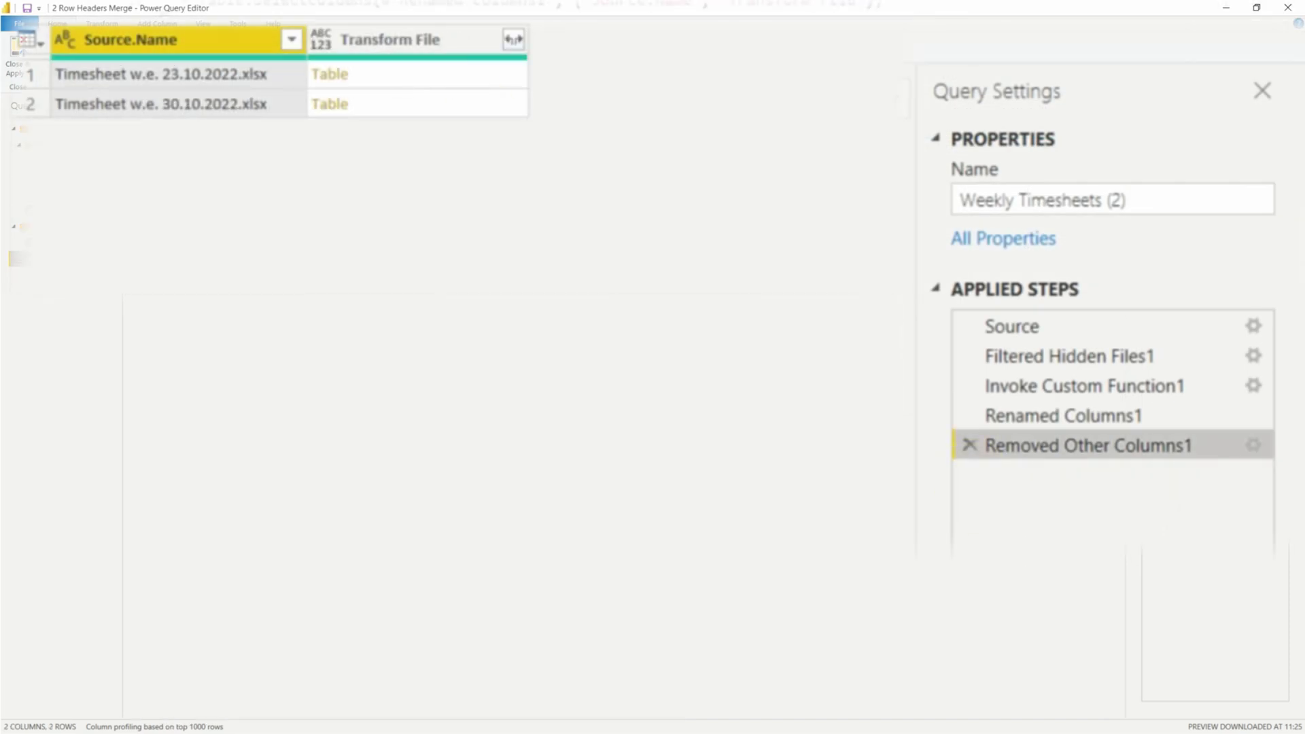
pyautogui.click(384, 75)
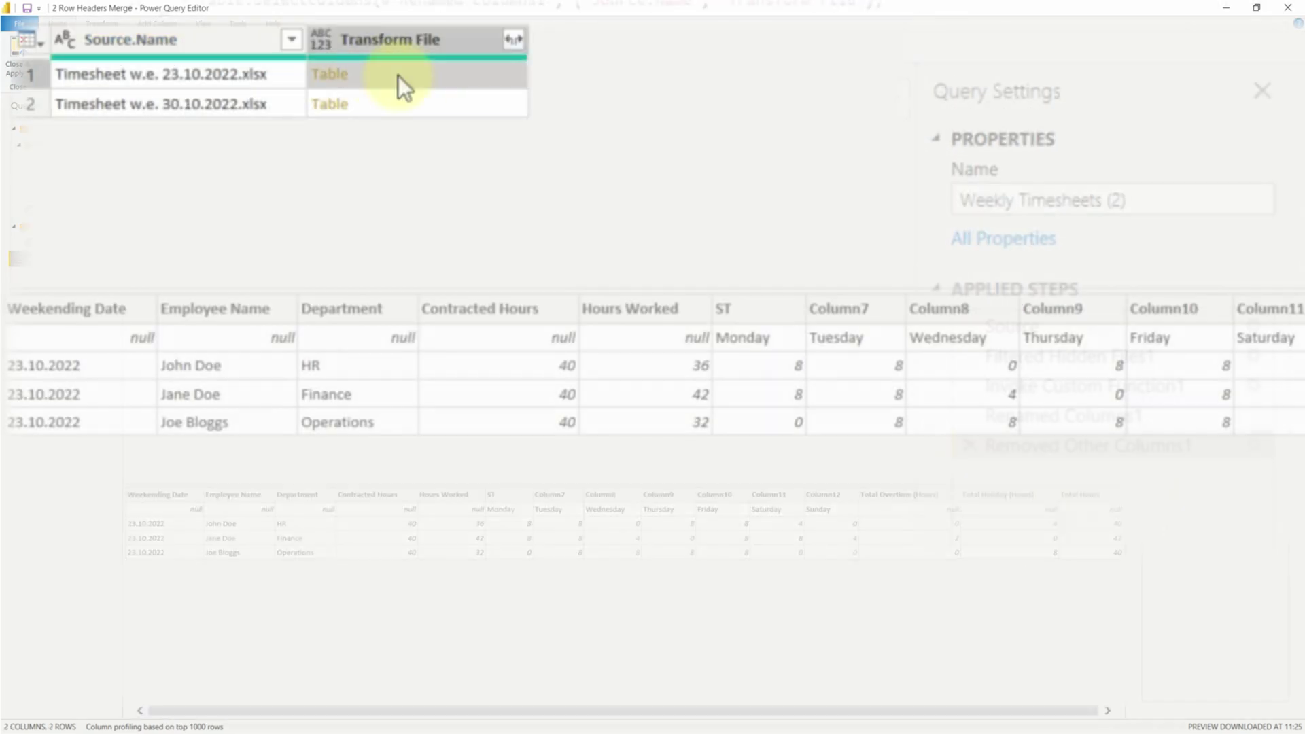
pyautogui.click(397, 101)
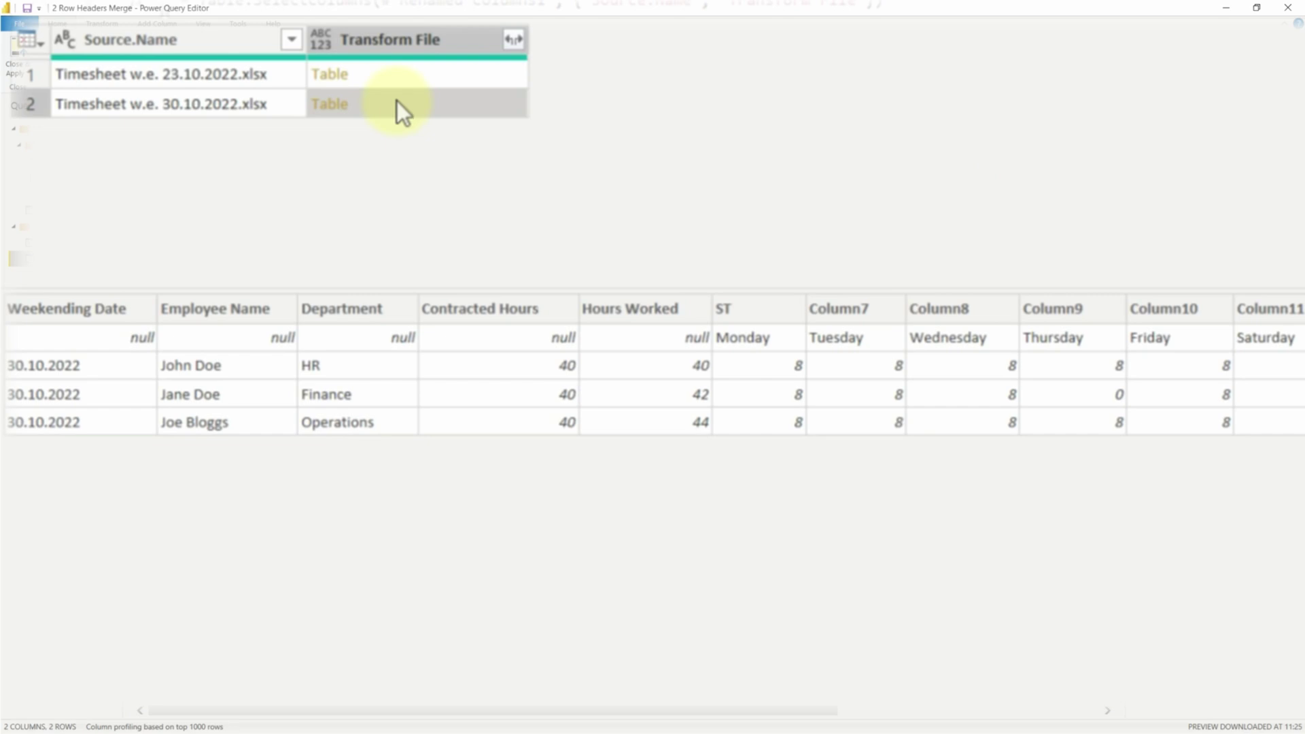
pyautogui.click(339, 103)
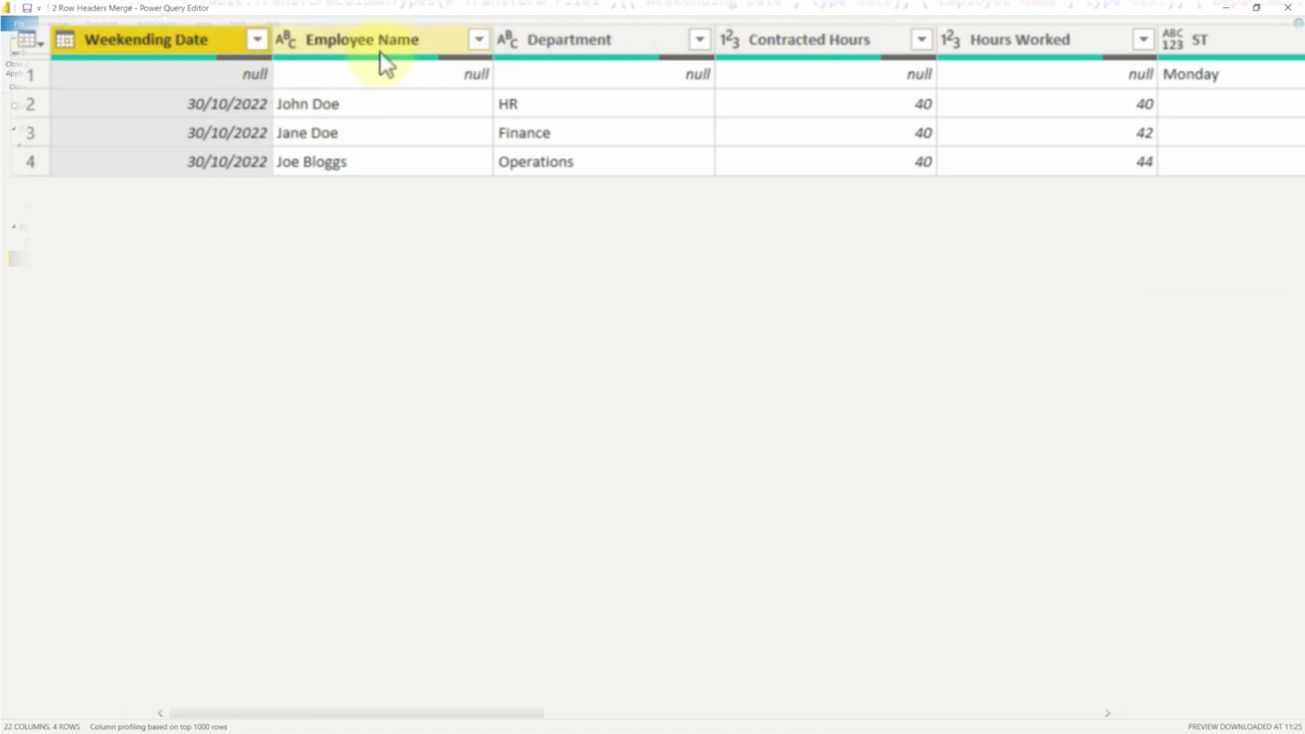
pyautogui.moveTo(381, 56)
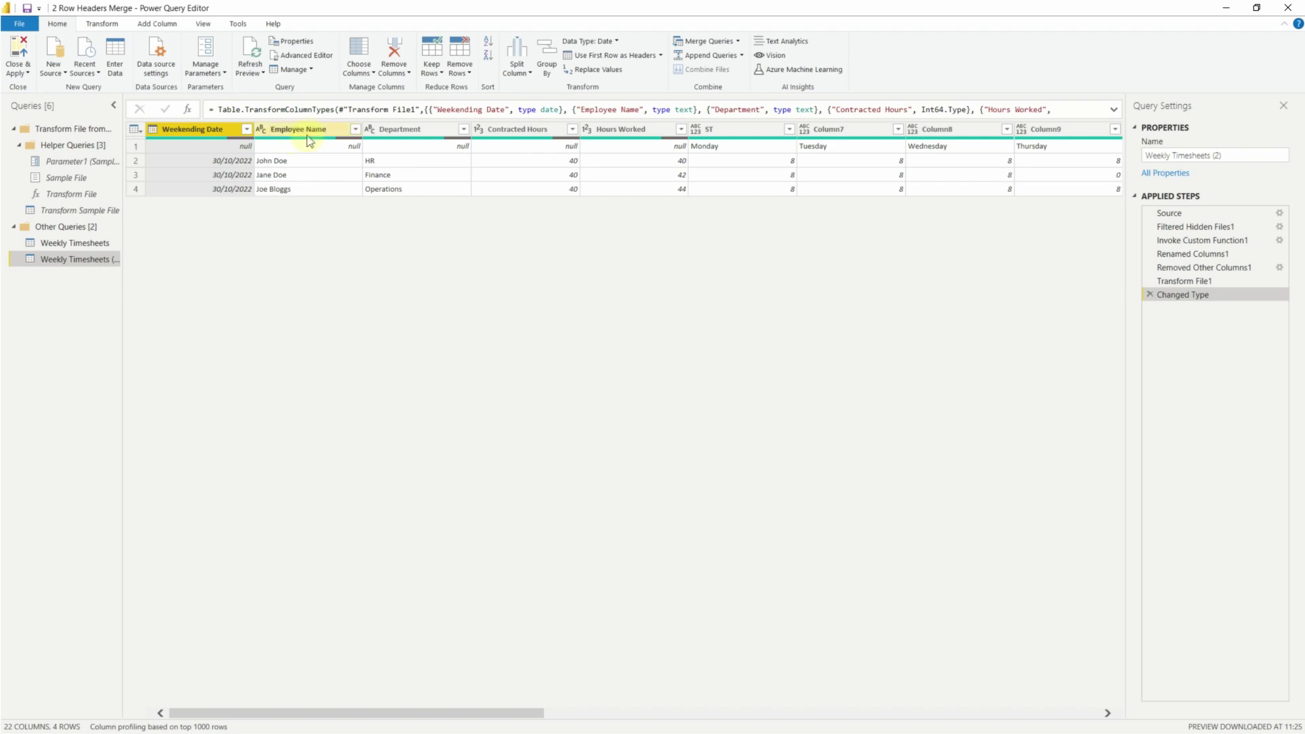
# Demote the column headers into the first row and transpose the timesheet table.
pyautogui.click(660, 55)
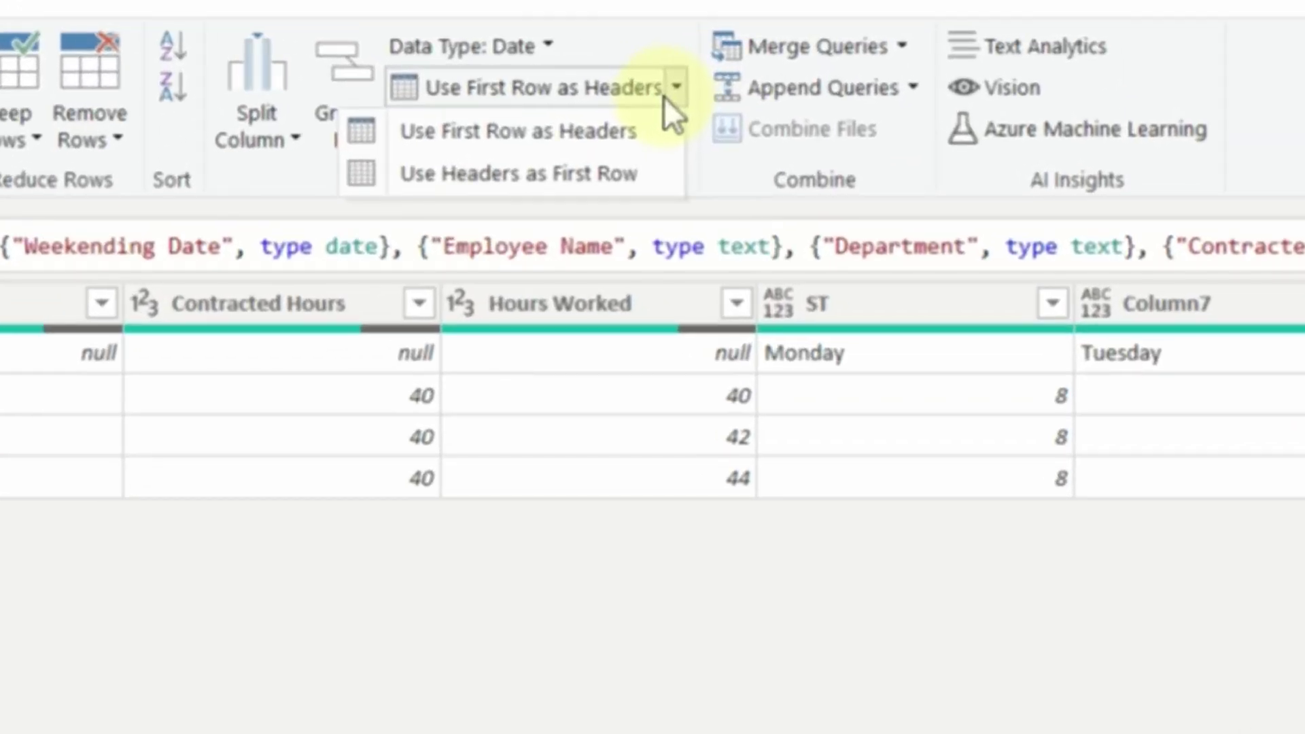
pyautogui.click(666, 173)
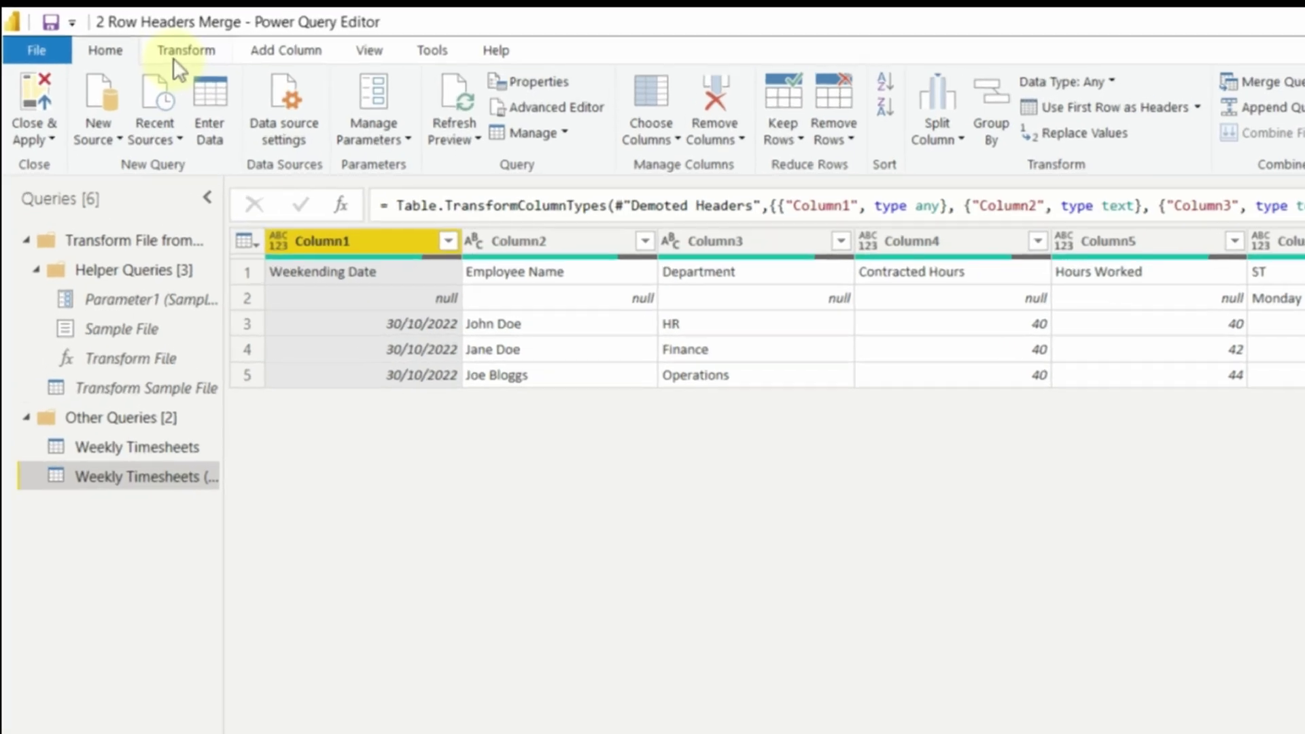
pyautogui.click(182, 51)
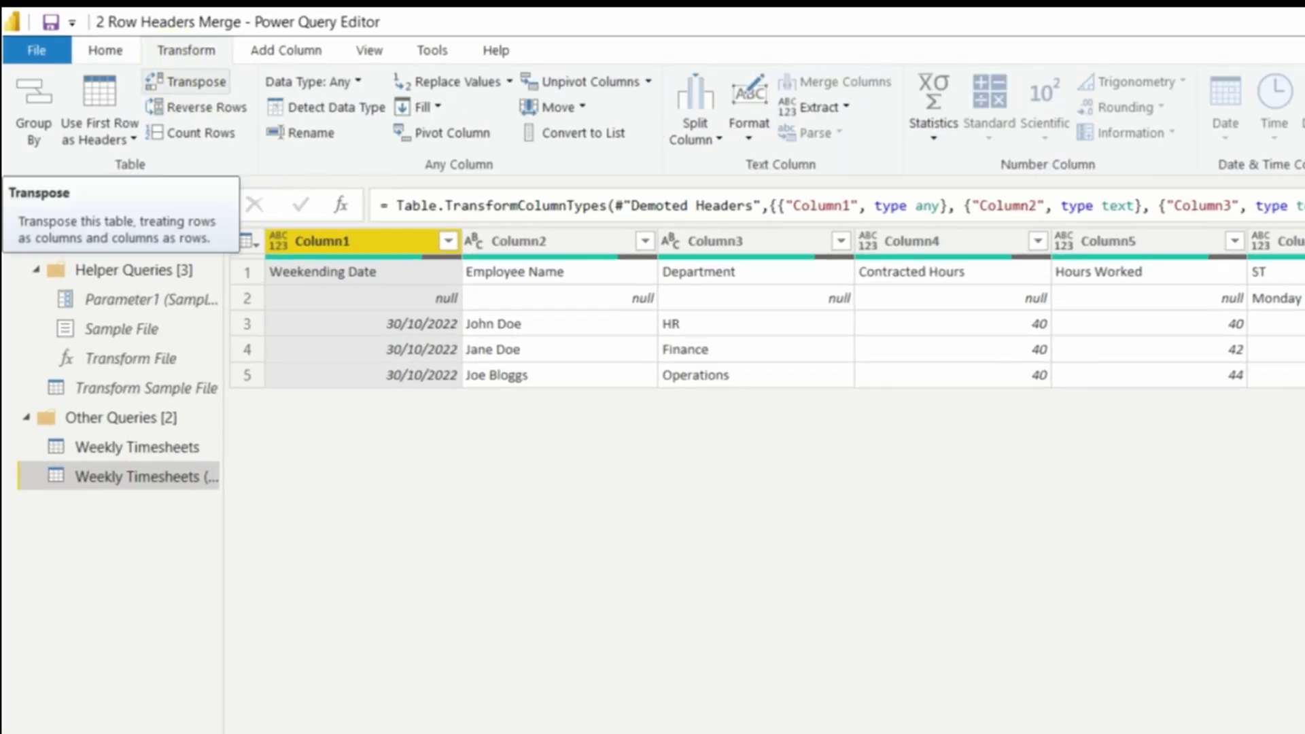
pyautogui.click(165, 81)
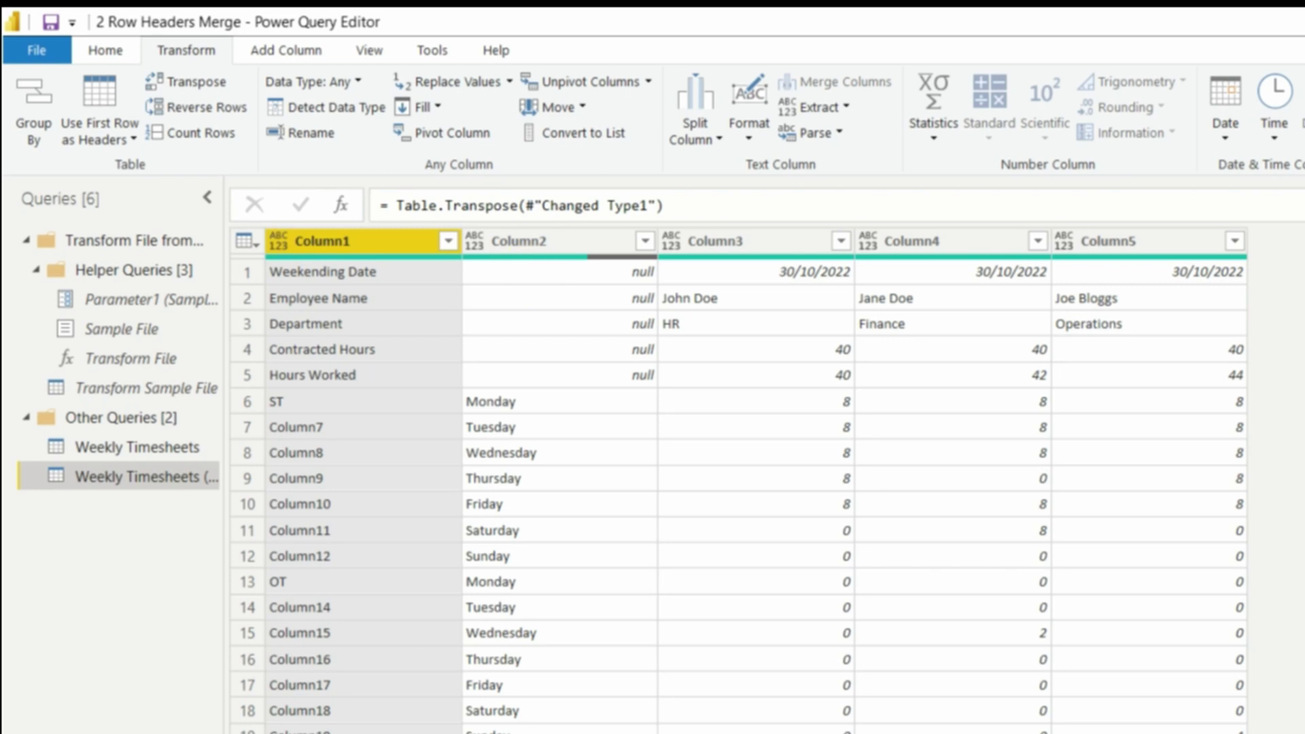
# Merge Column1 and Column2 with a space separator, then transpose the table back.
pyautogui.keyDown('ctrl'); pyautogui.click(566, 242); pyautogui.keyUp('ctrl')
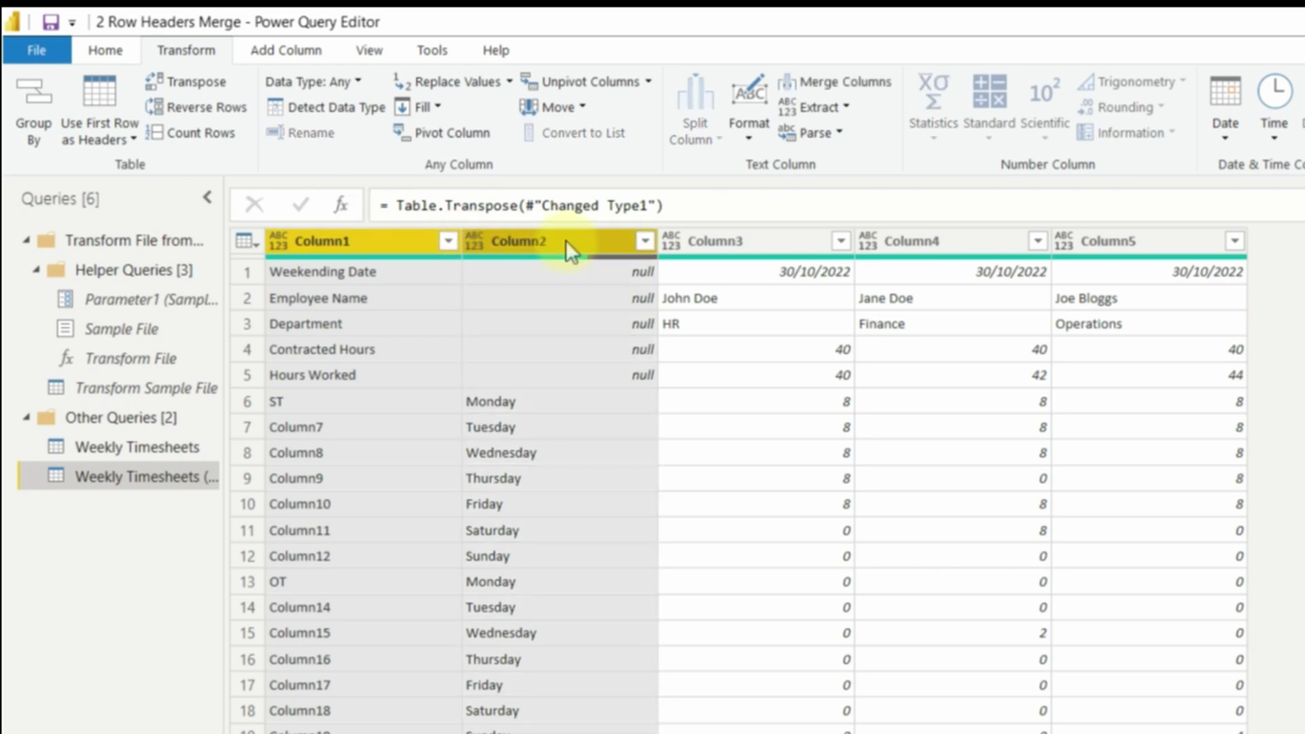
pyautogui.rightClick(566, 240)
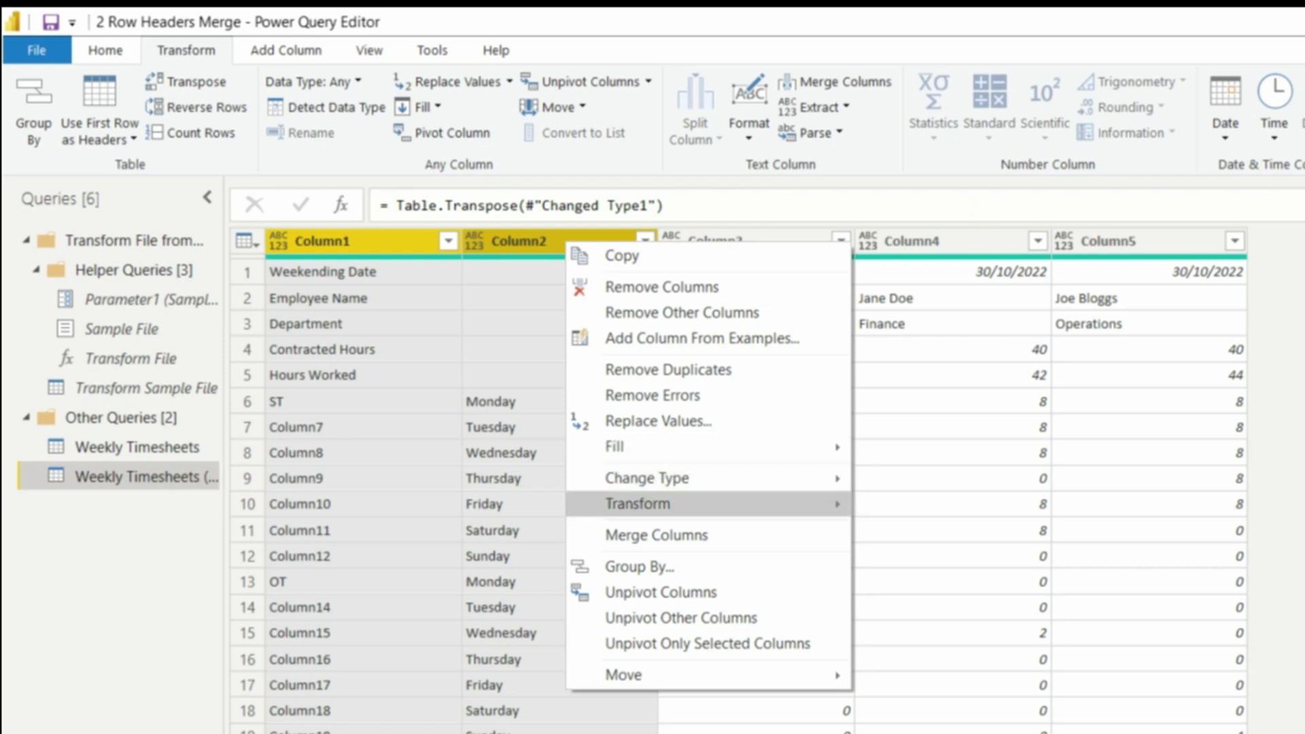
pyautogui.click(728, 536)
pyautogui.click(970, 657)
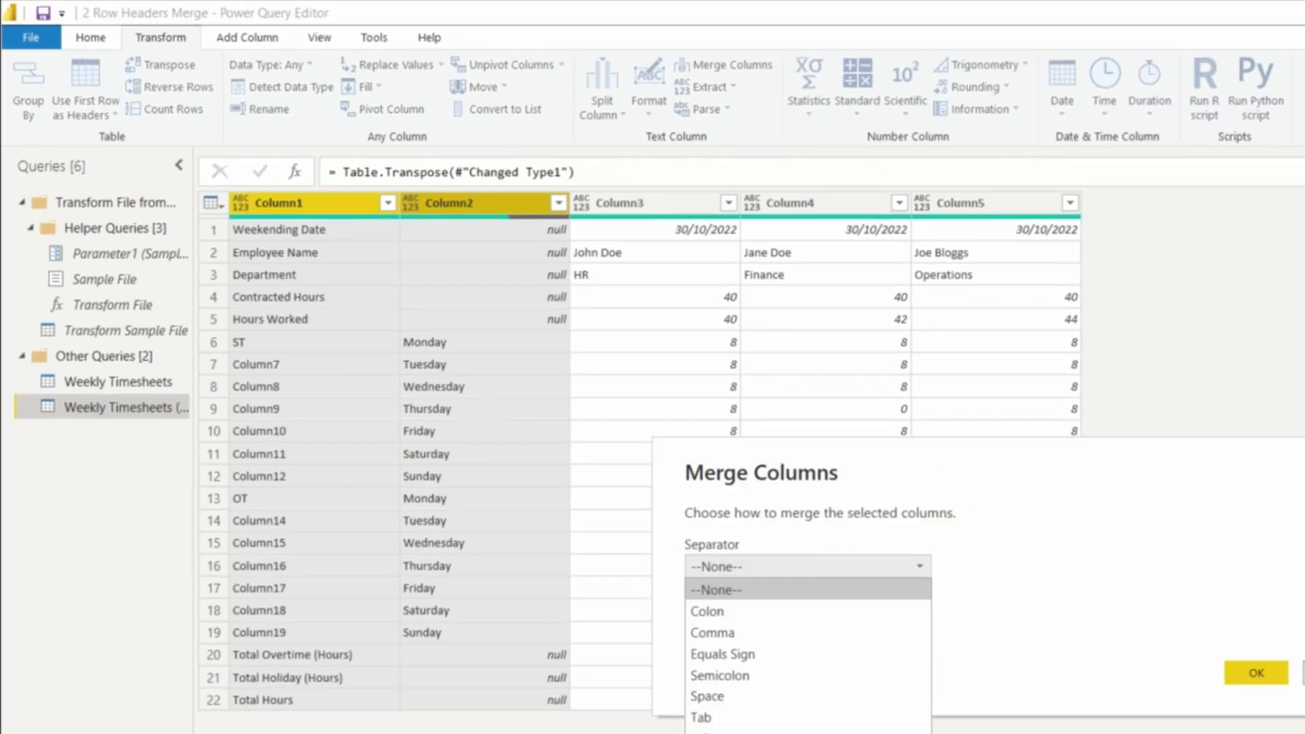
pyautogui.click(826, 696)
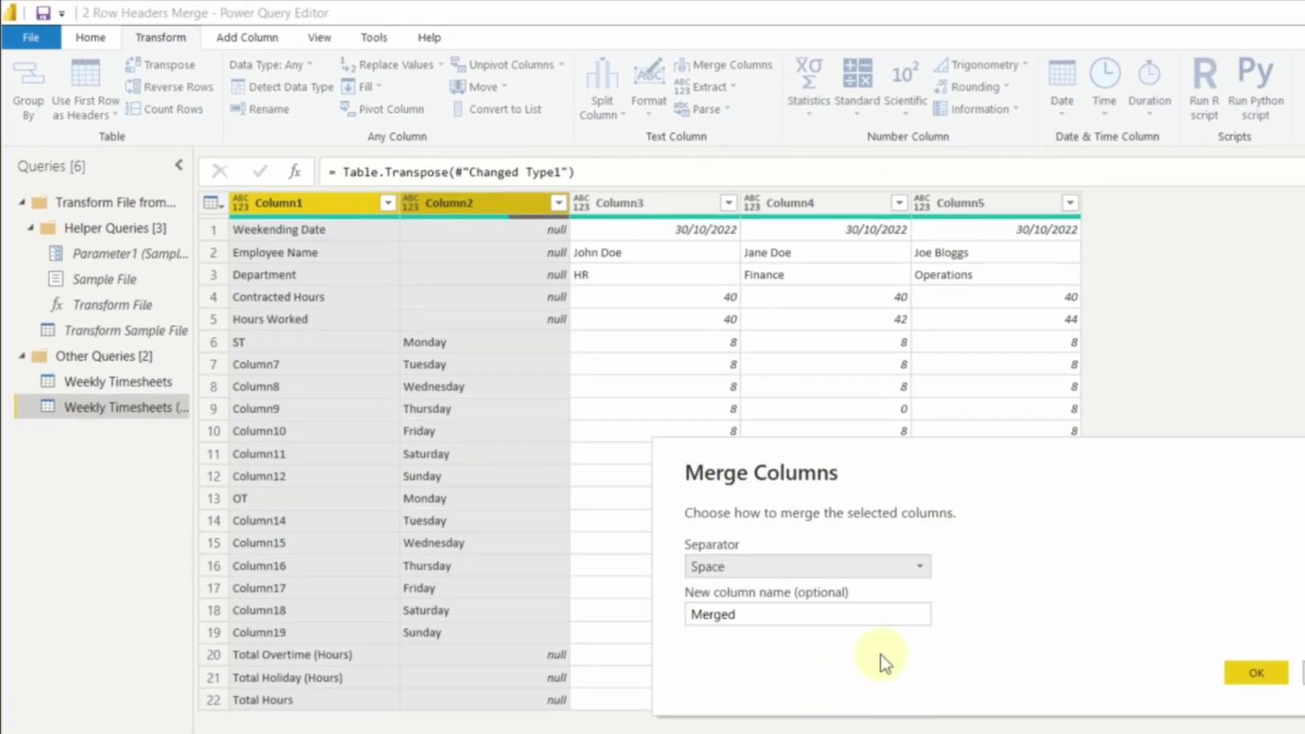
pyautogui.click(1237, 673)
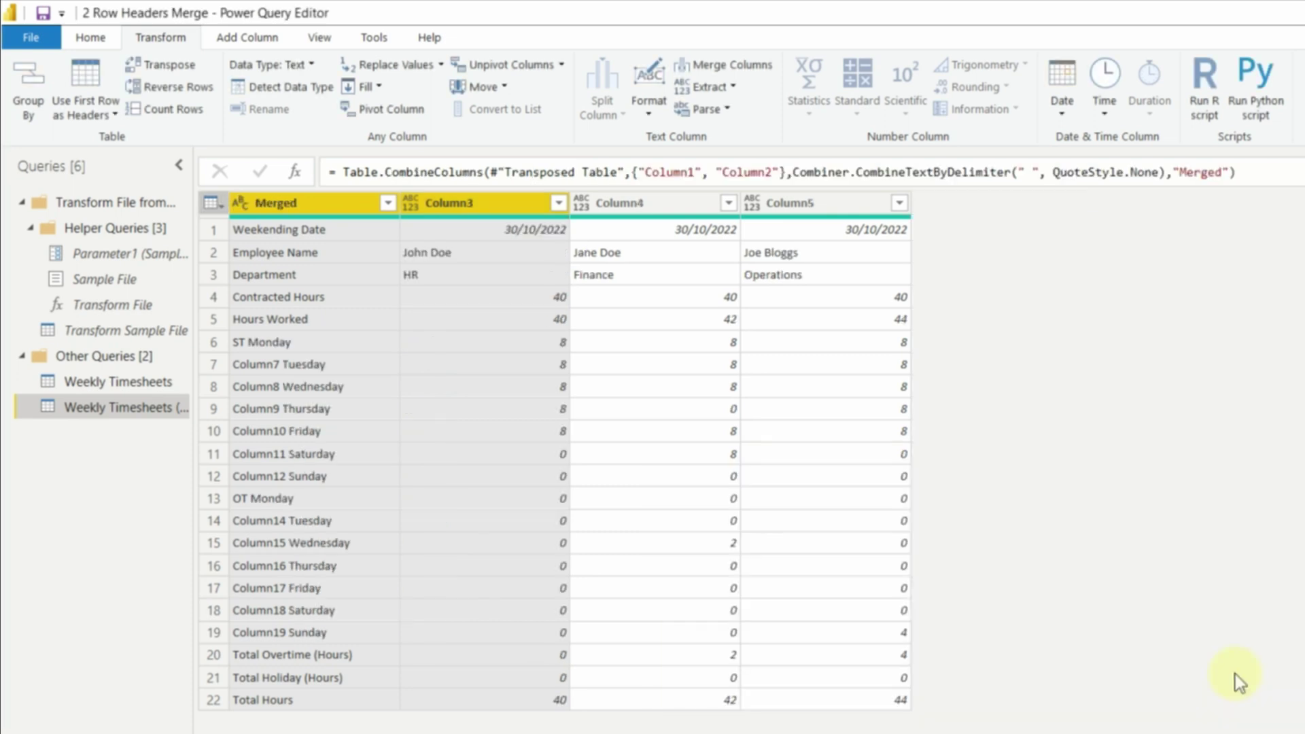
pyautogui.click(166, 67)
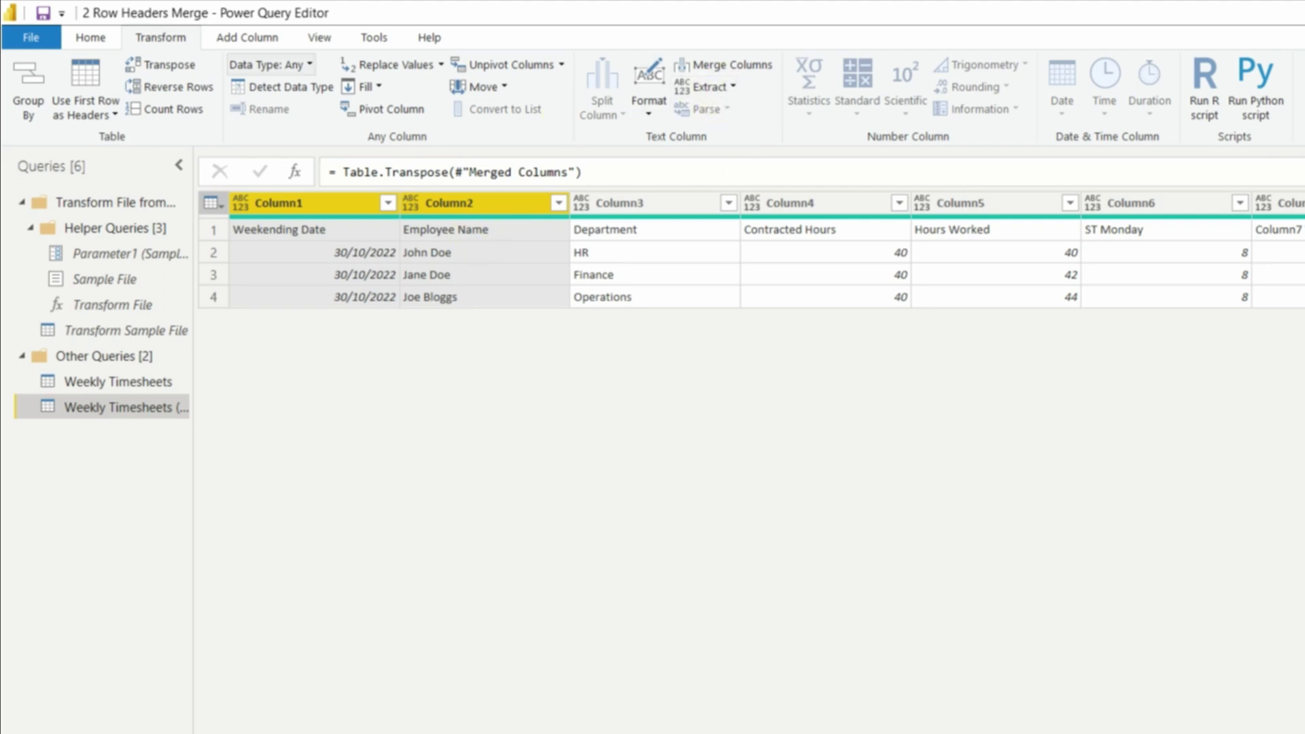
# Use the first row as column headers, giving labels like Tuesday.
pyautogui.click(91, 37)
pyautogui.click(1033, 87)
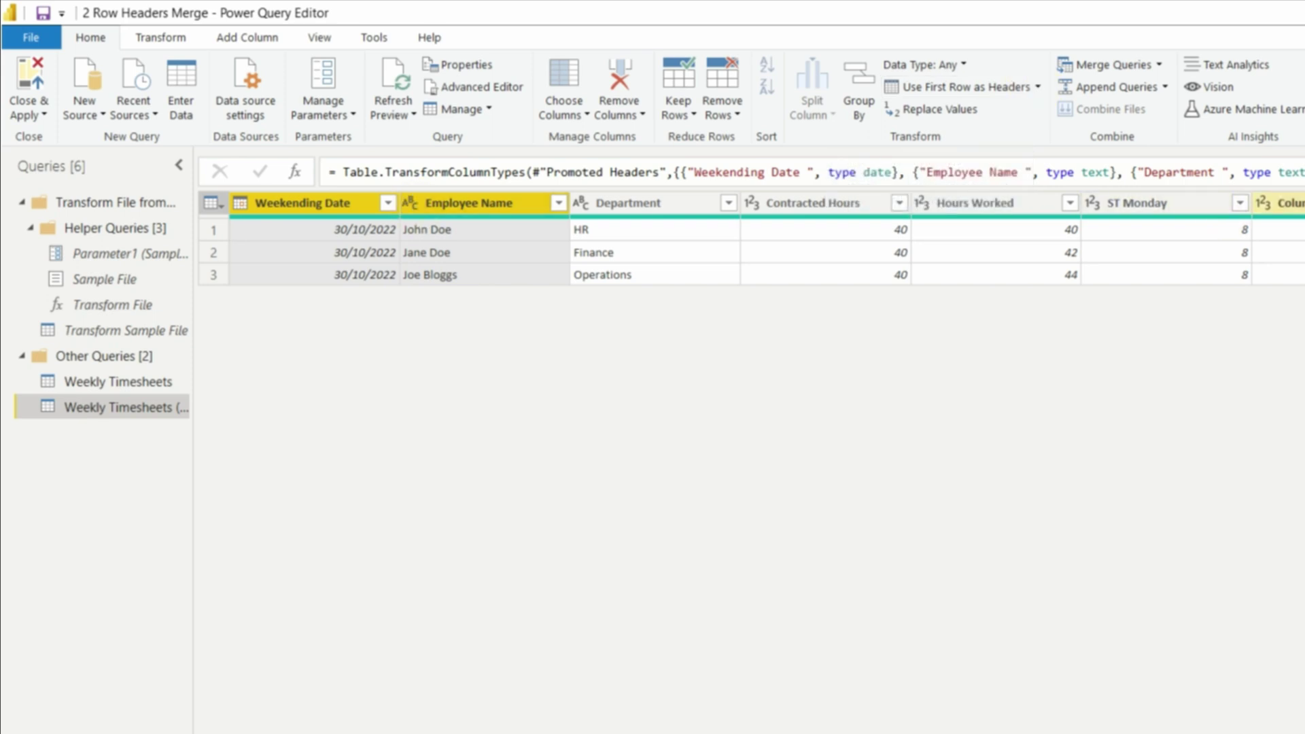
pyautogui.click(845, 135)
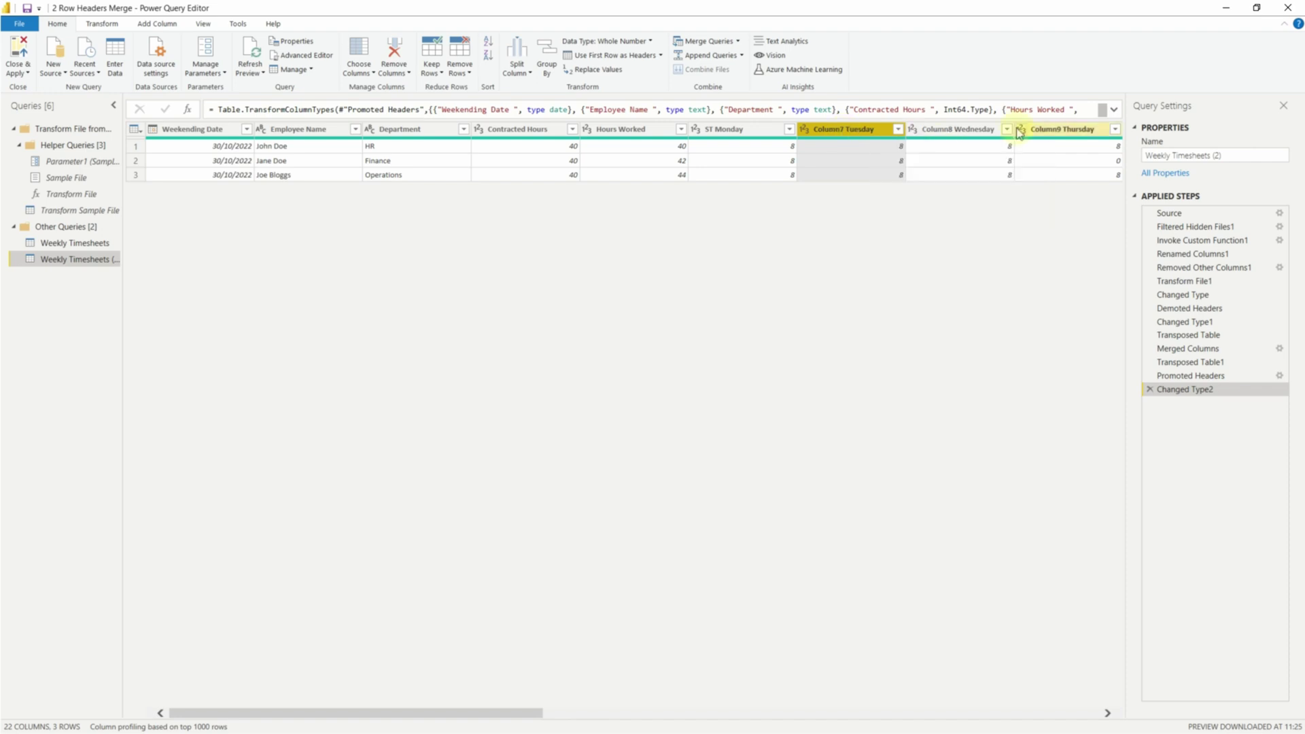
# Review the earlier applied steps and preview the 23.10.2022 file's nested table.
pyautogui.click(1191, 361)
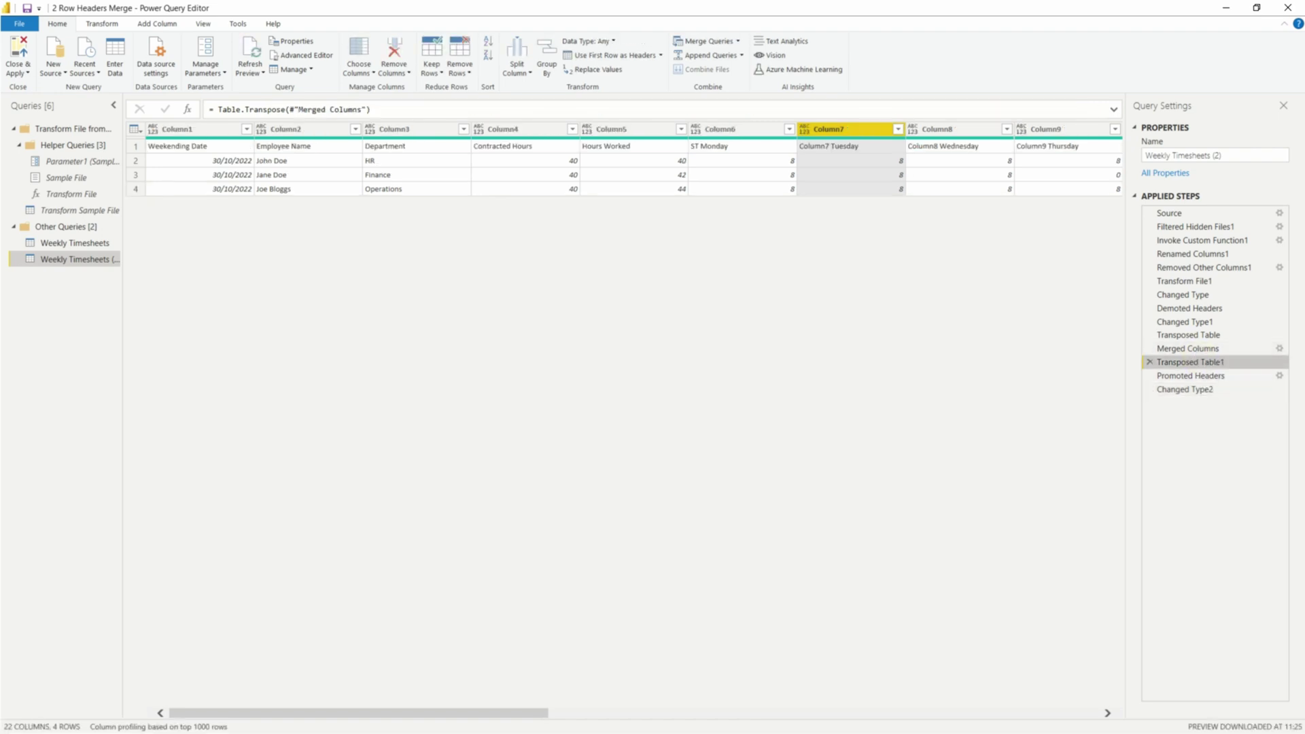
pyautogui.click(1201, 323)
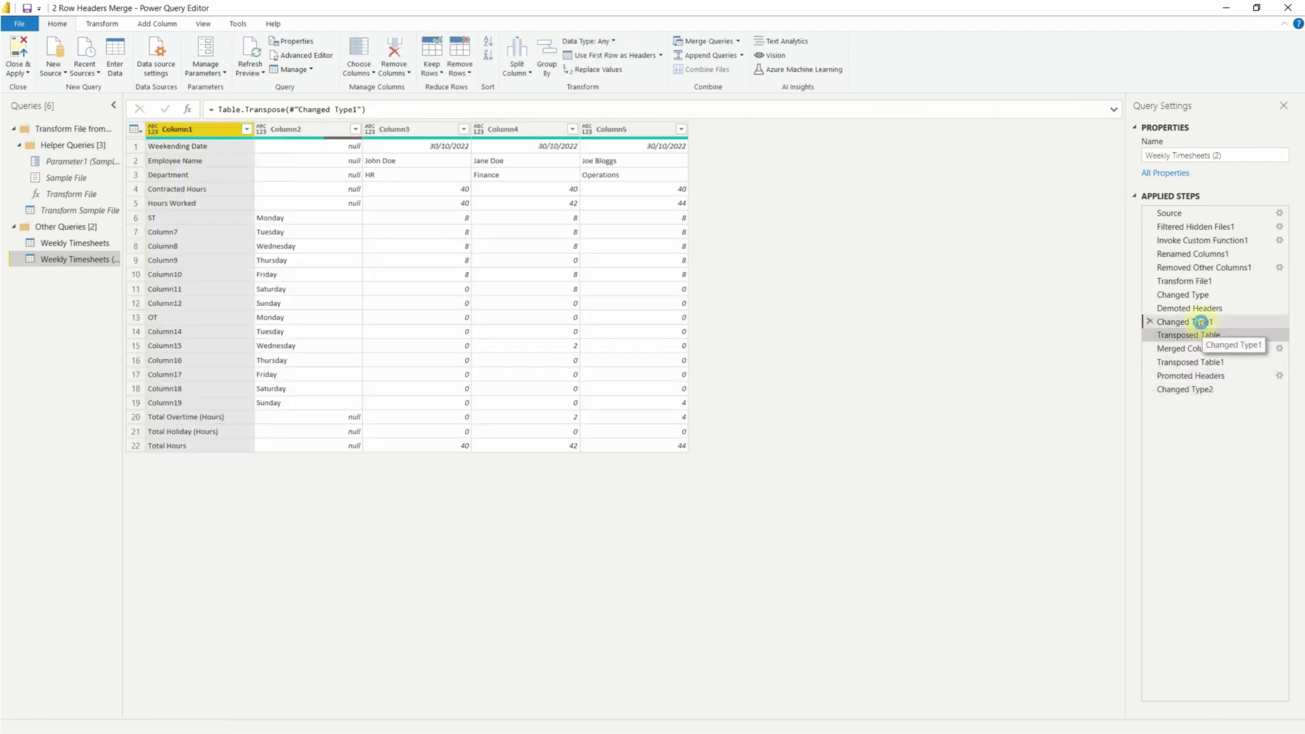
pyautogui.click(1197, 308)
pyautogui.click(1194, 295)
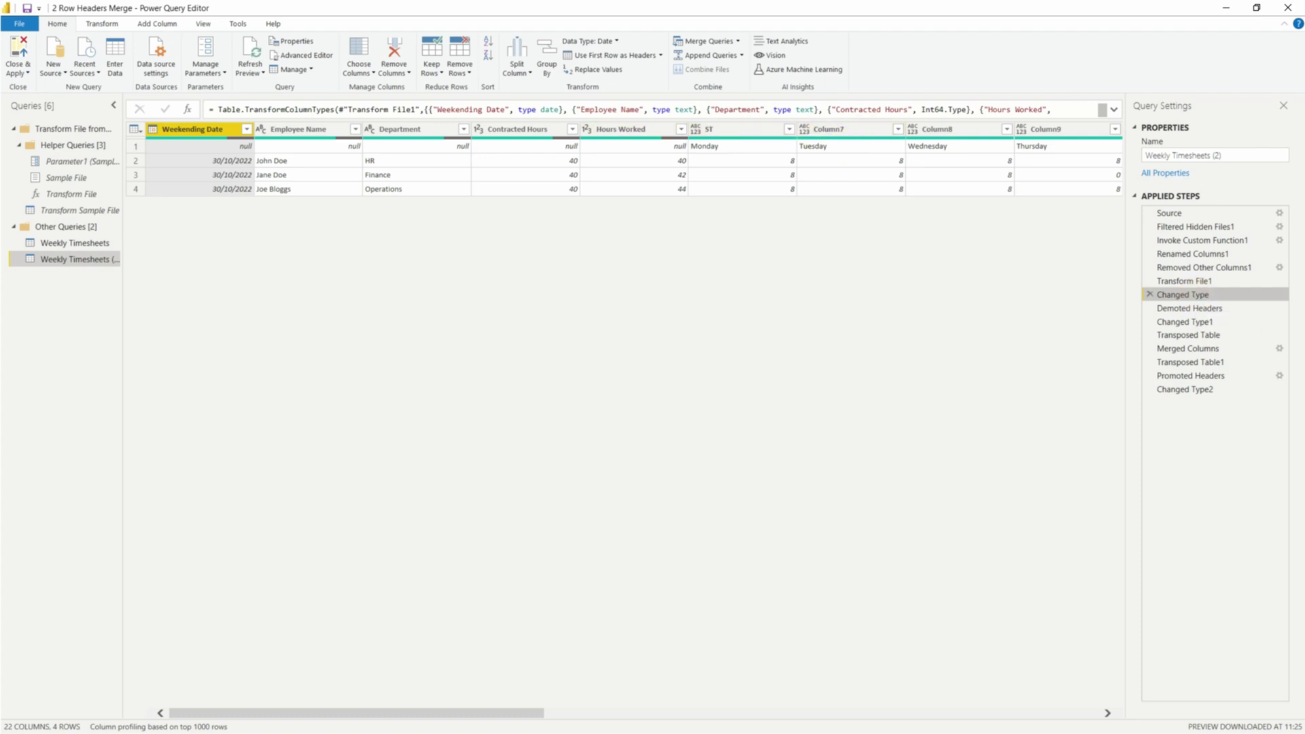
pyautogui.click(1191, 309)
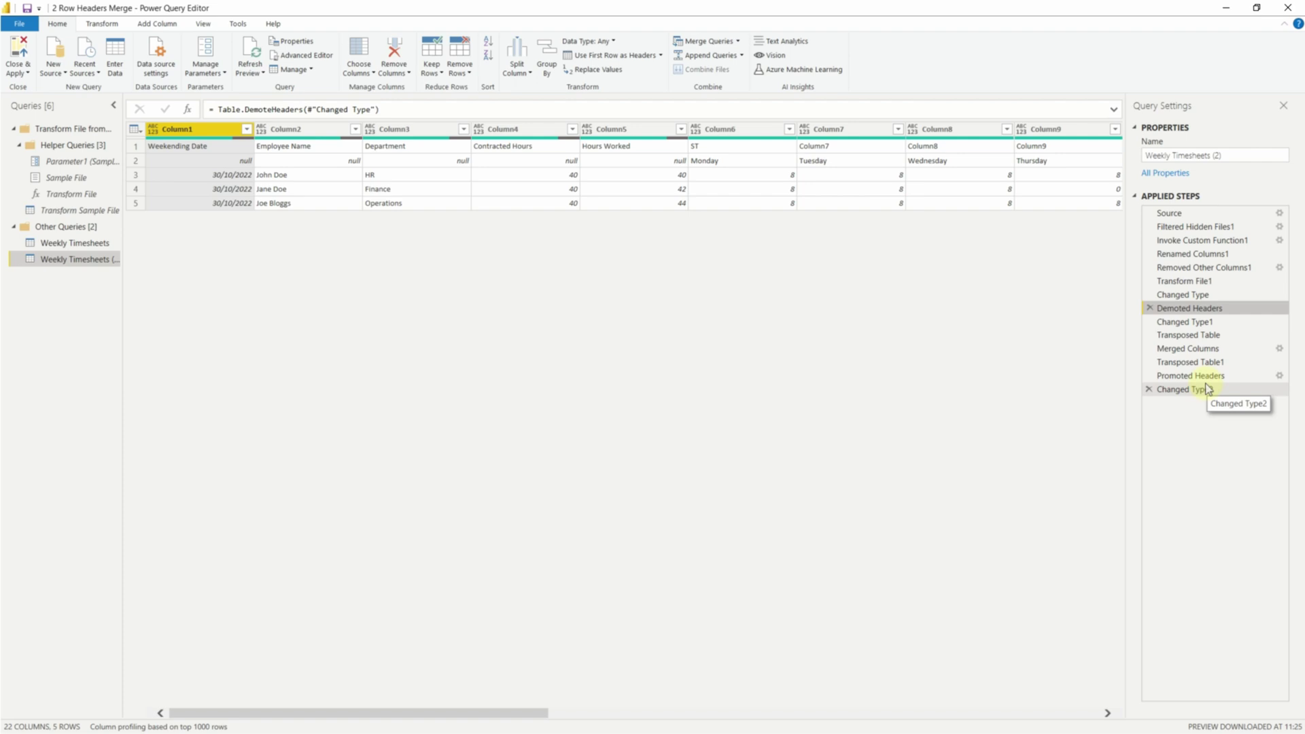
pyautogui.click(1208, 349)
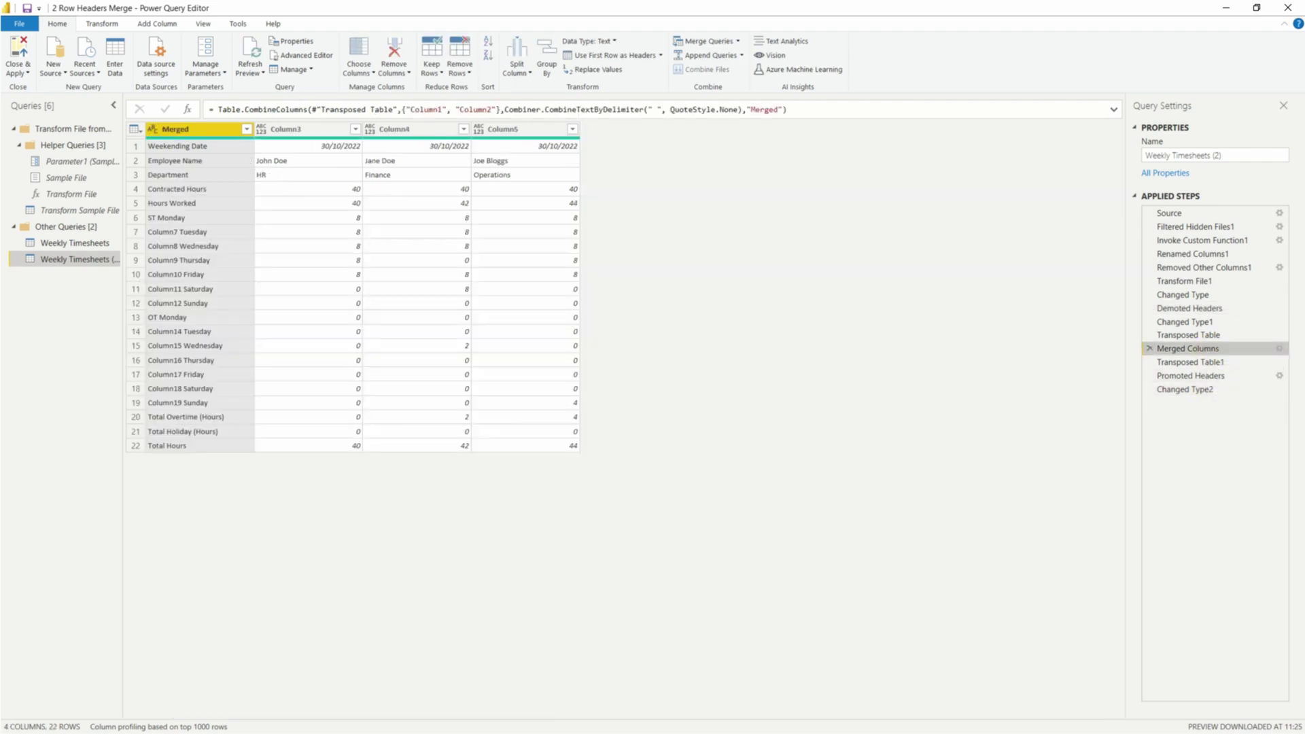
pyautogui.rightClick(206, 136)
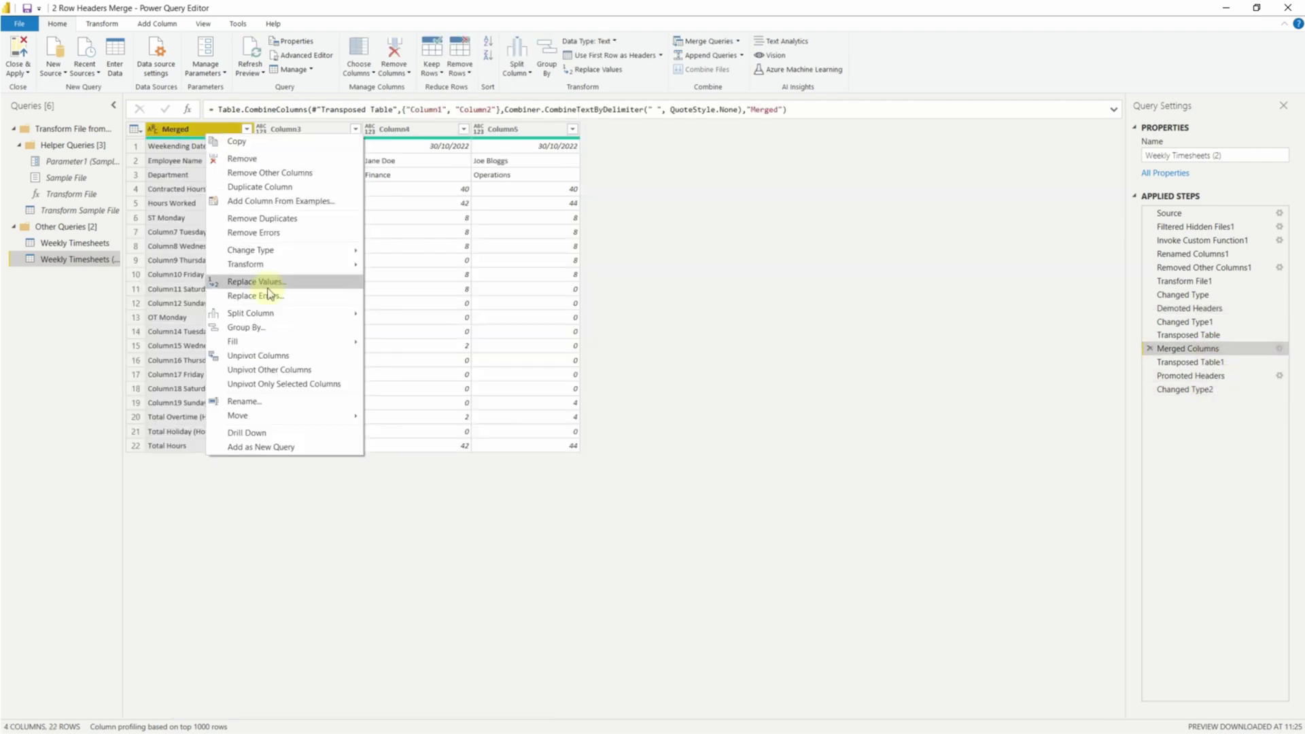
pyautogui.click(257, 281)
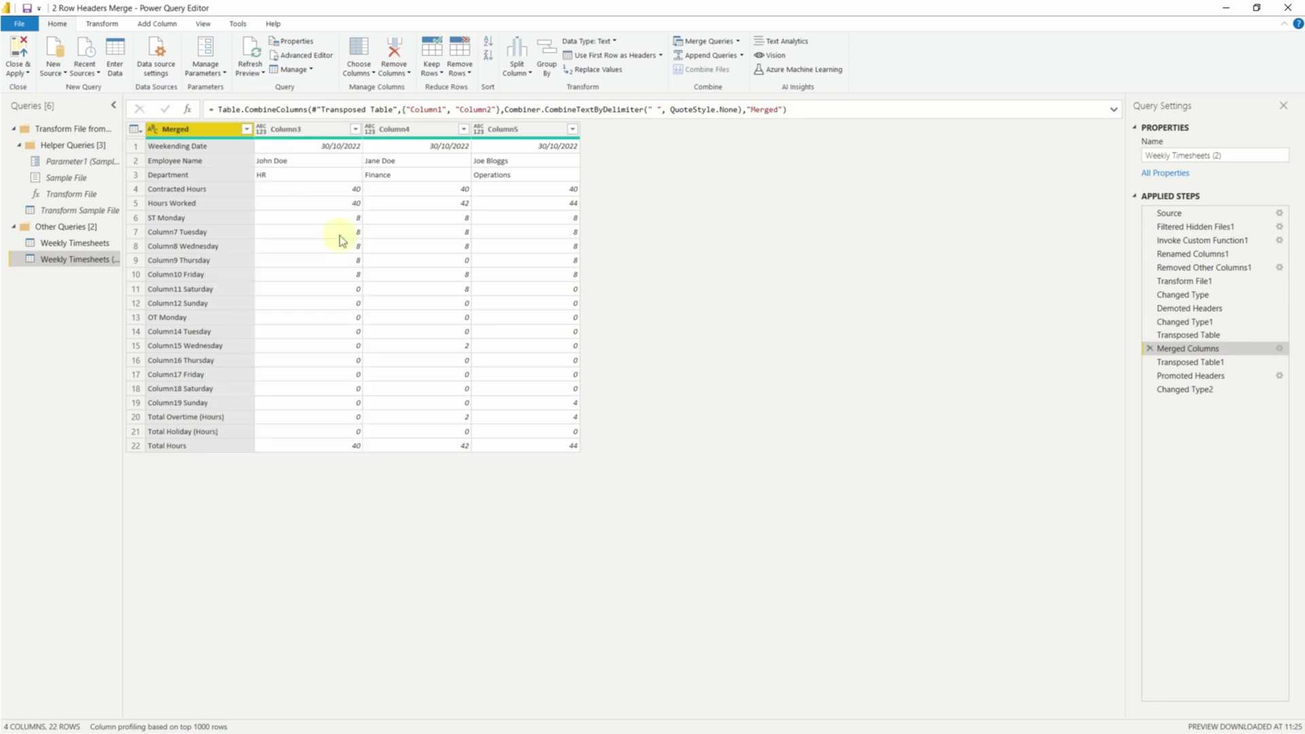
pyautogui.click(1190, 335)
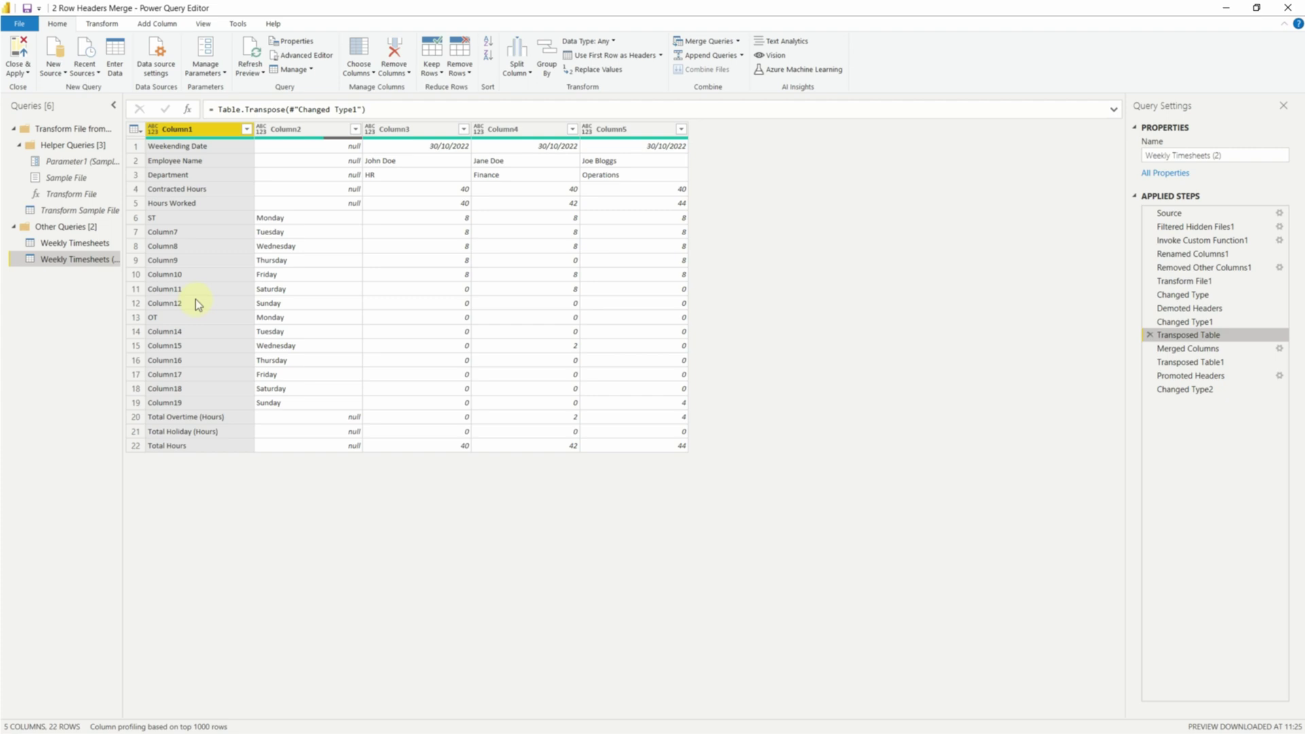
pyautogui.click(1200, 280)
pyautogui.click(1204, 267)
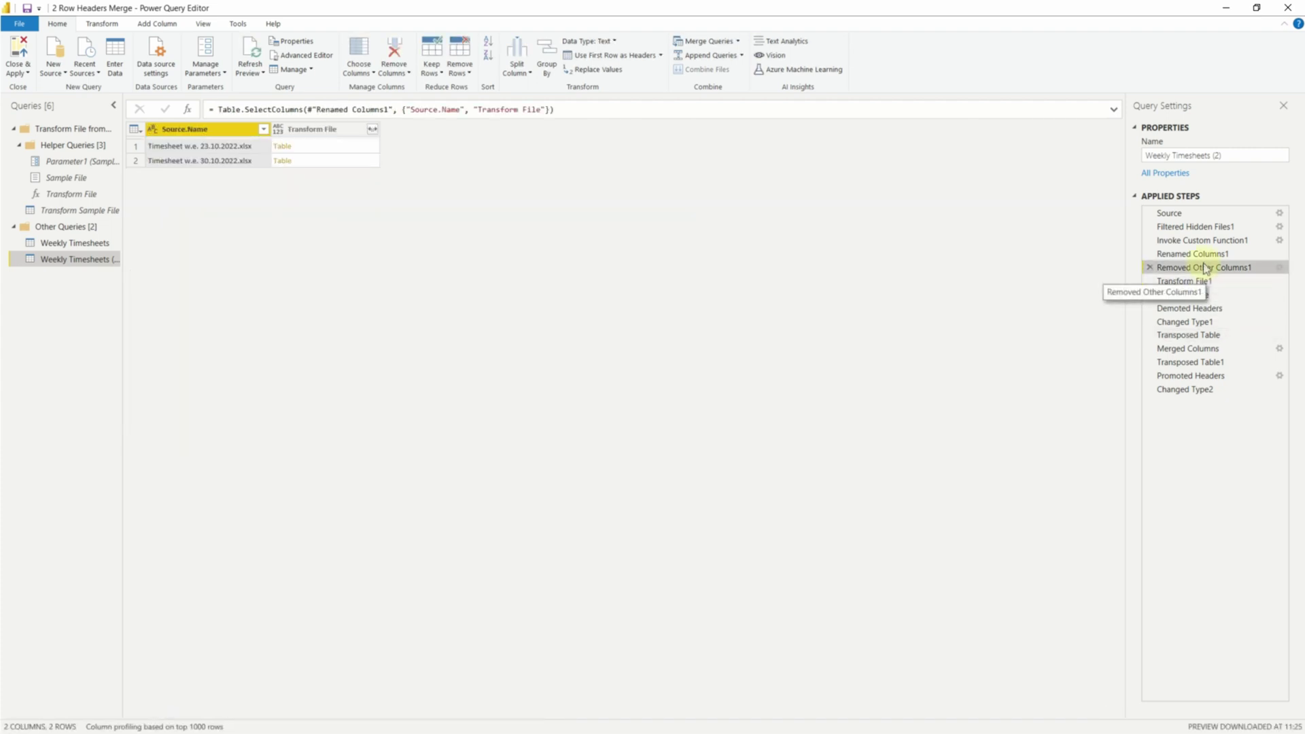
pyautogui.click(326, 145)
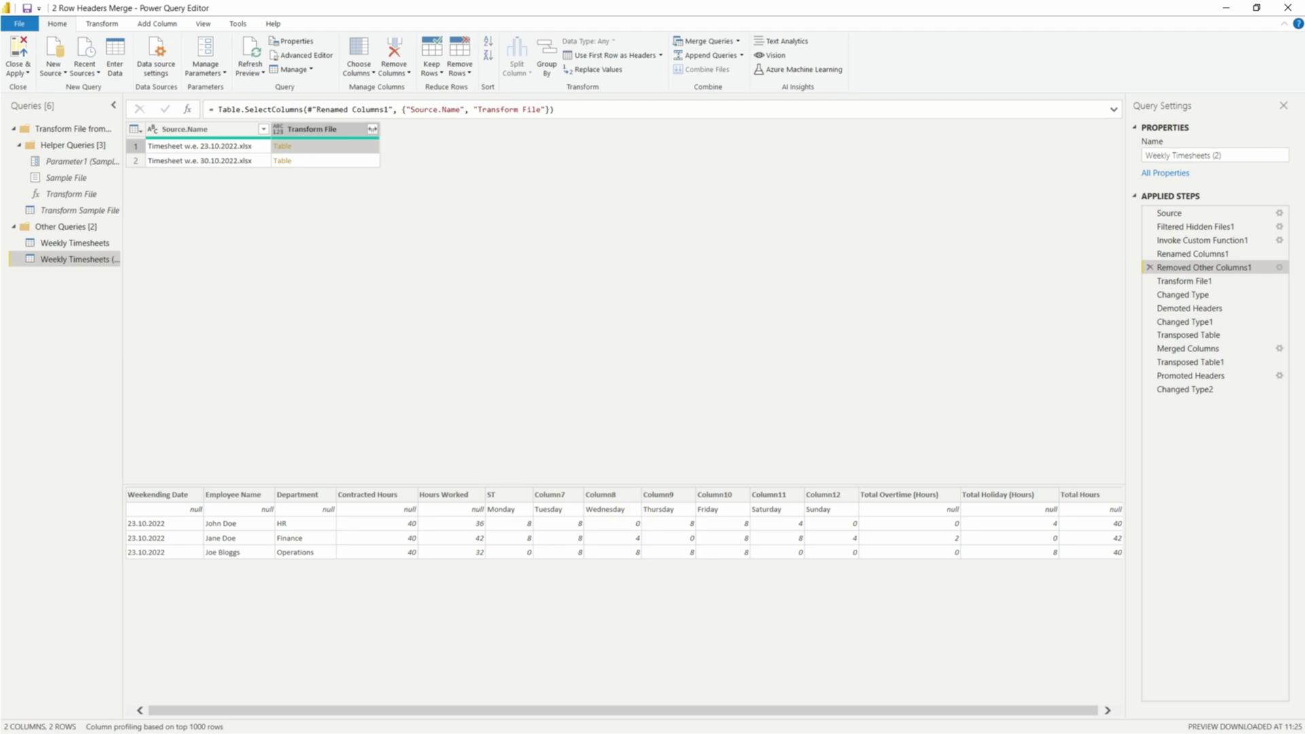
# Delete Transform Sample File's Promoted Headers step, then check Weekly Timesheets (2).
pyautogui.click(80, 210)
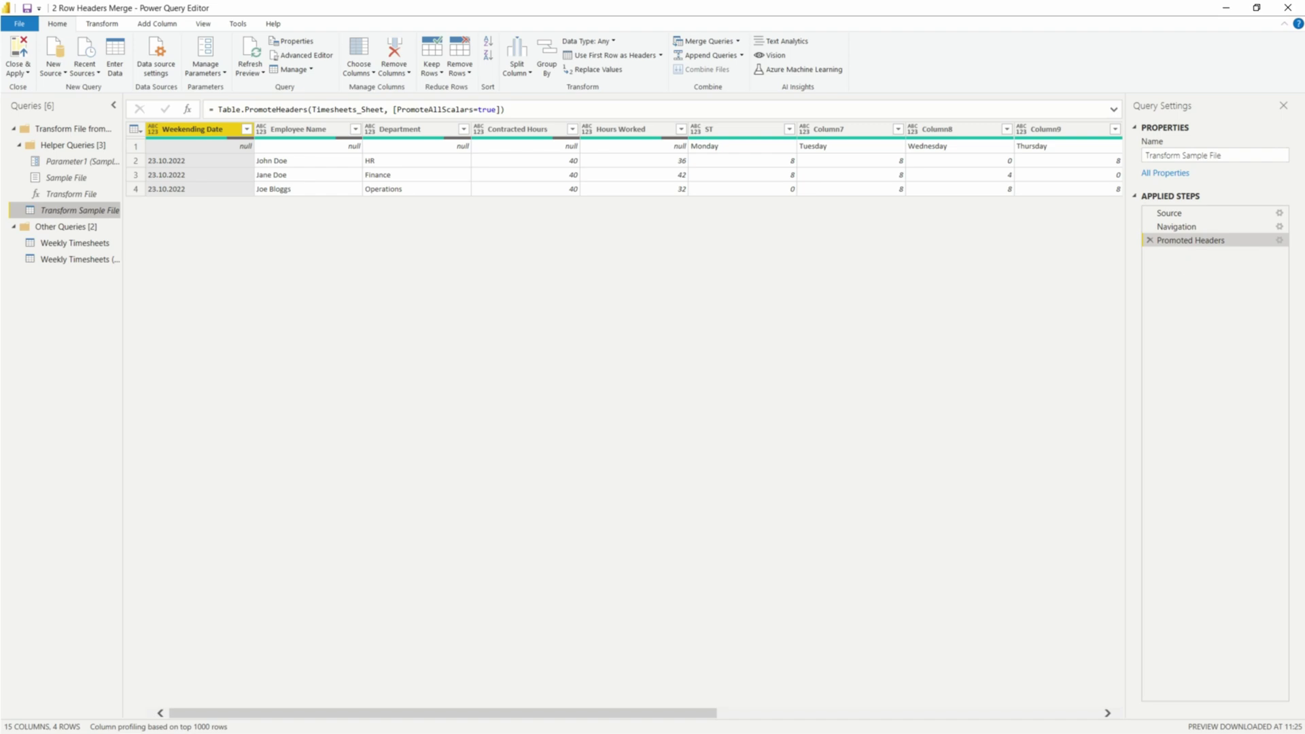
pyautogui.click(1150, 242)
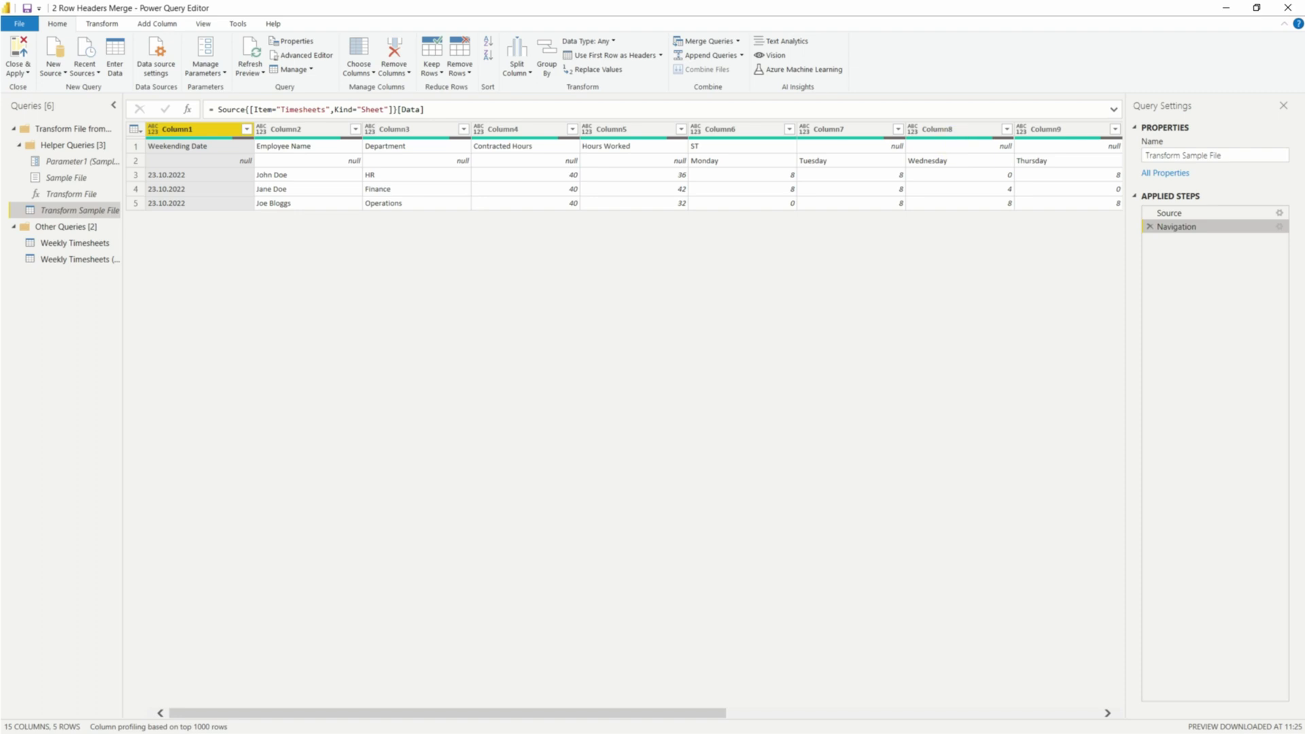
pyautogui.click(109, 262)
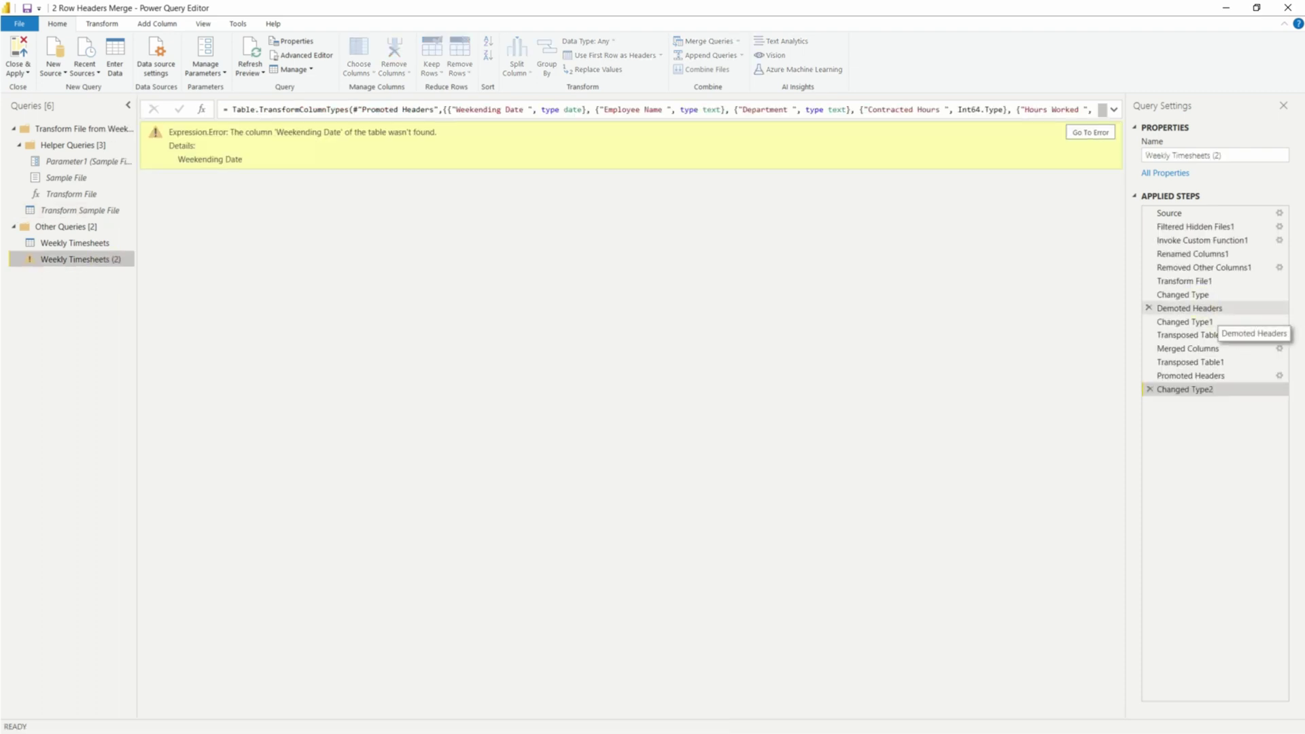
# Review the applied steps and preview the second timesheet file's nested table.
pyautogui.click(1199, 308)
pyautogui.click(1195, 295)
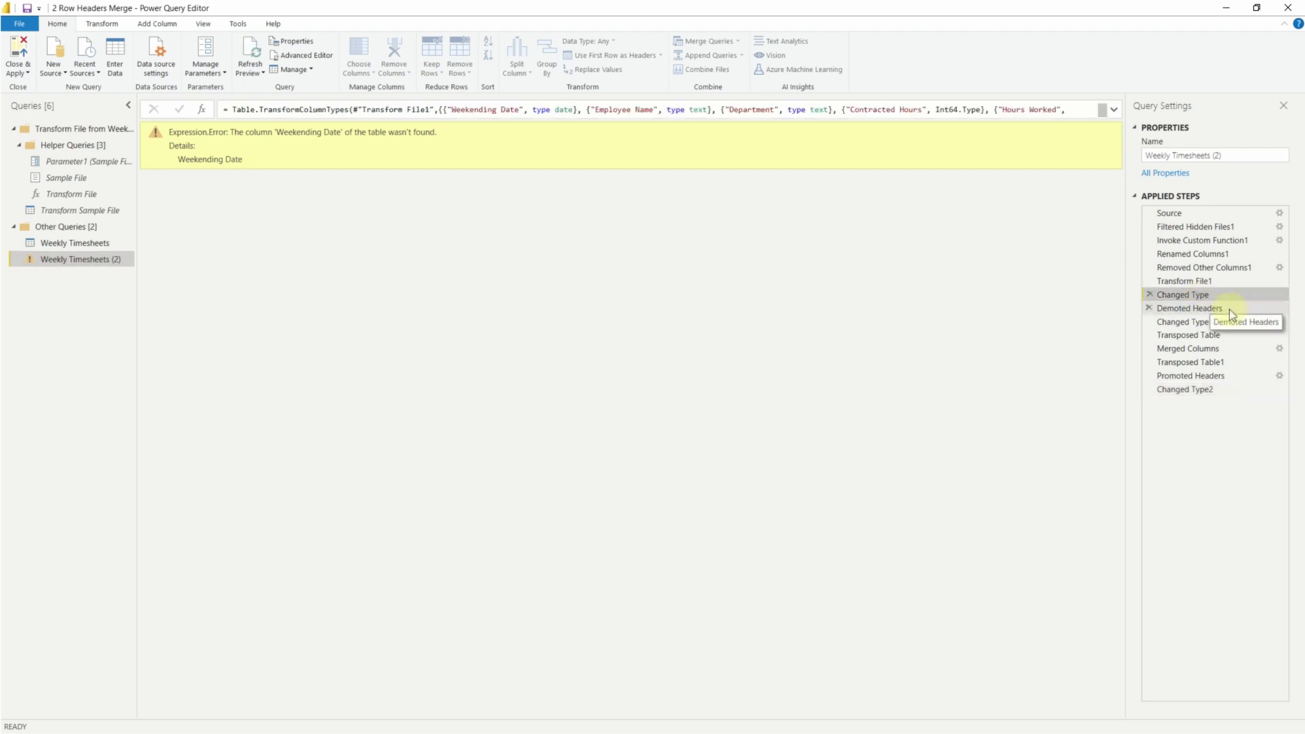
pyautogui.click(1215, 283)
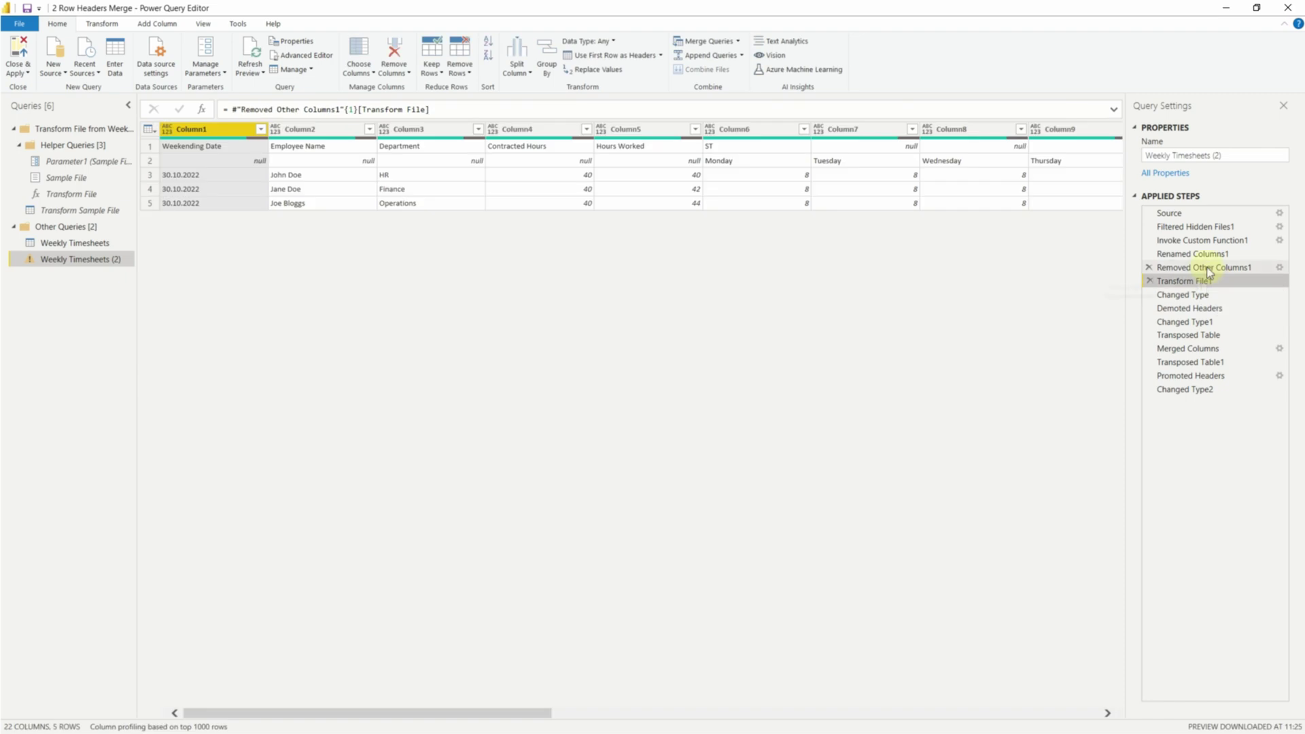
pyautogui.click(1206, 268)
pyautogui.click(340, 160)
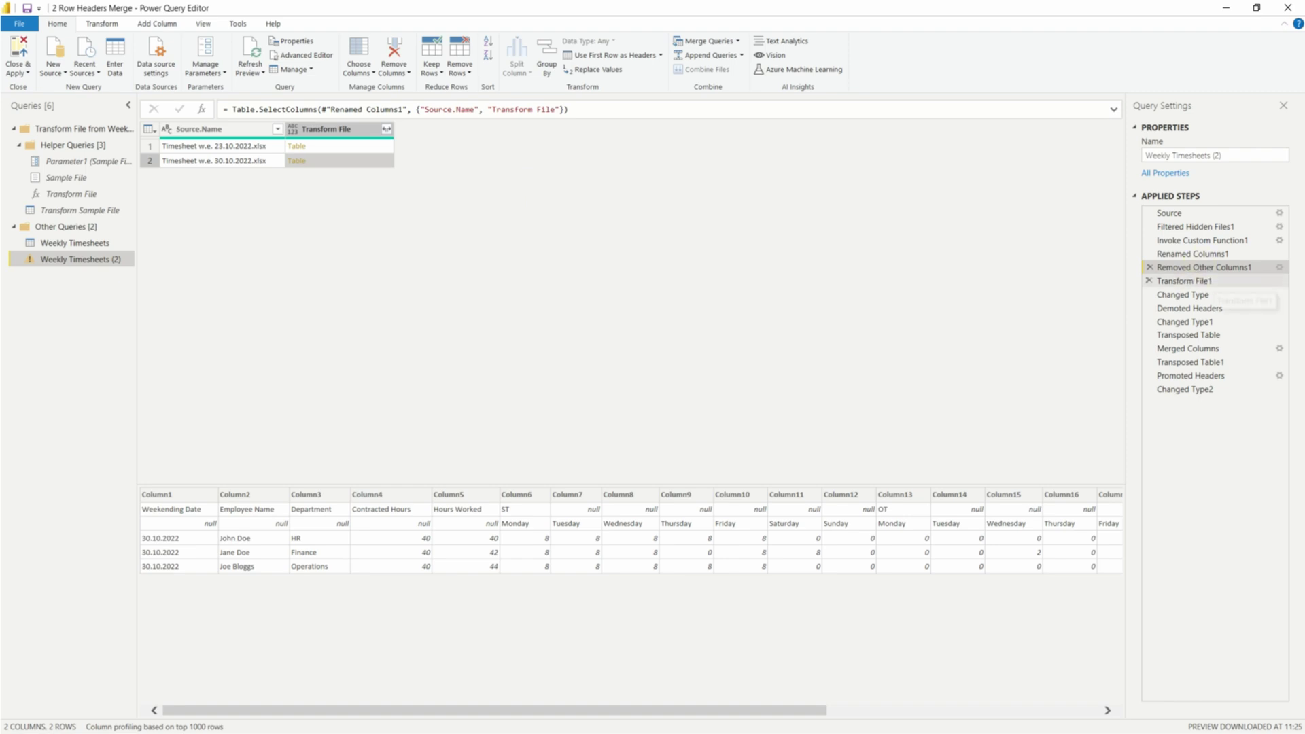
pyautogui.click(1182, 281)
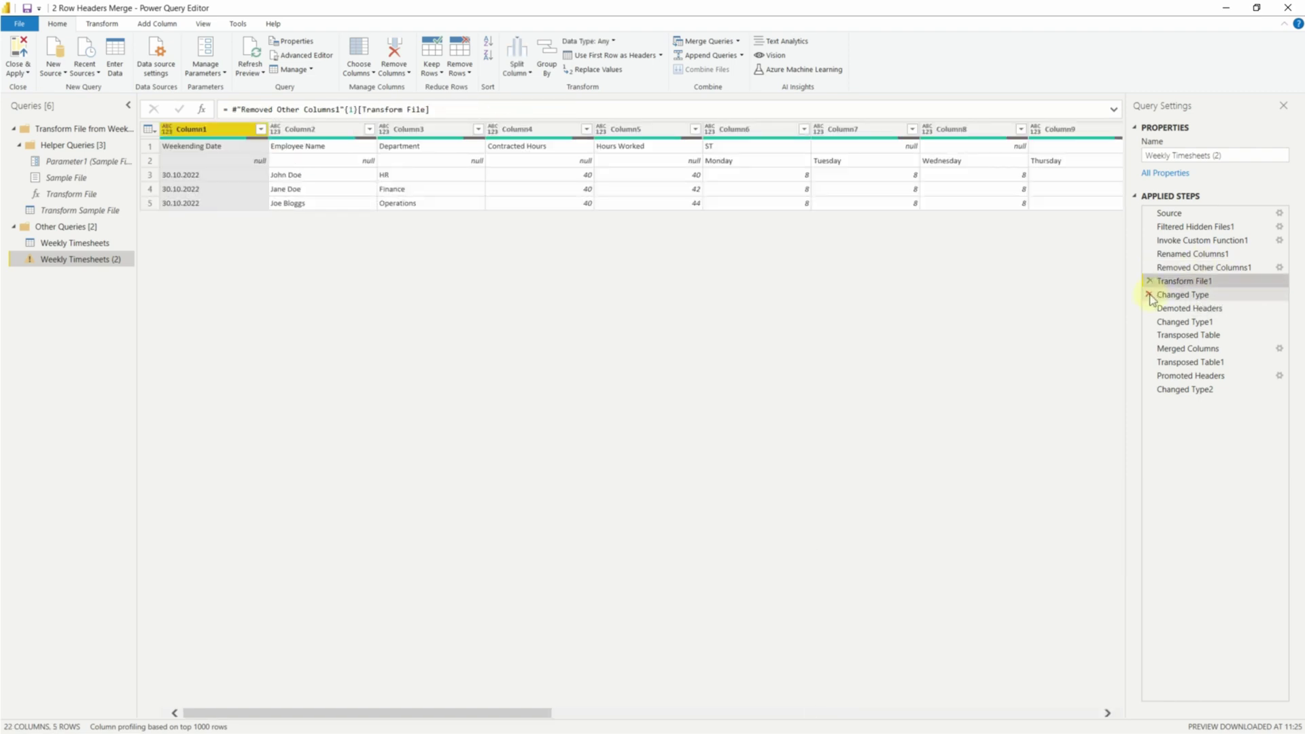
# Delete the Changed Type and Promoted Headers steps so Transform File1 is last.
pyautogui.click(1150, 295)
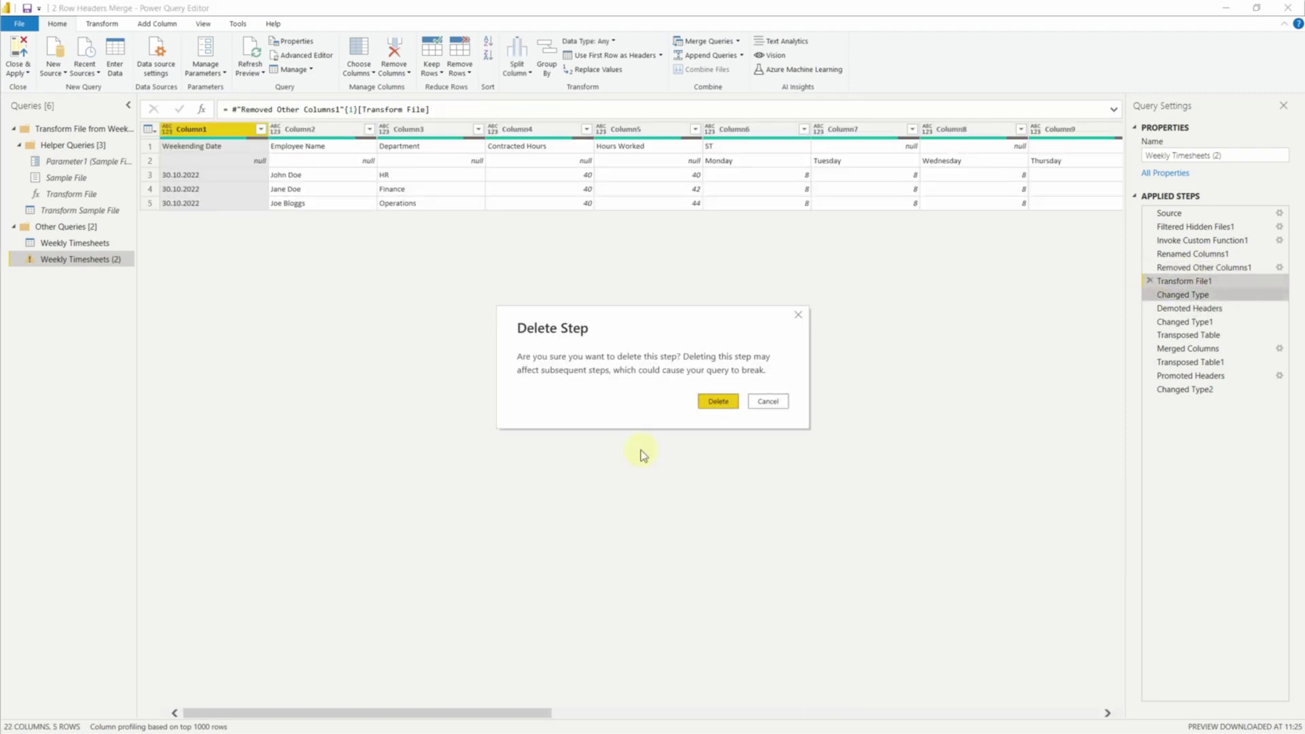
pyautogui.click(778, 403)
pyautogui.moveTo(1149, 389)
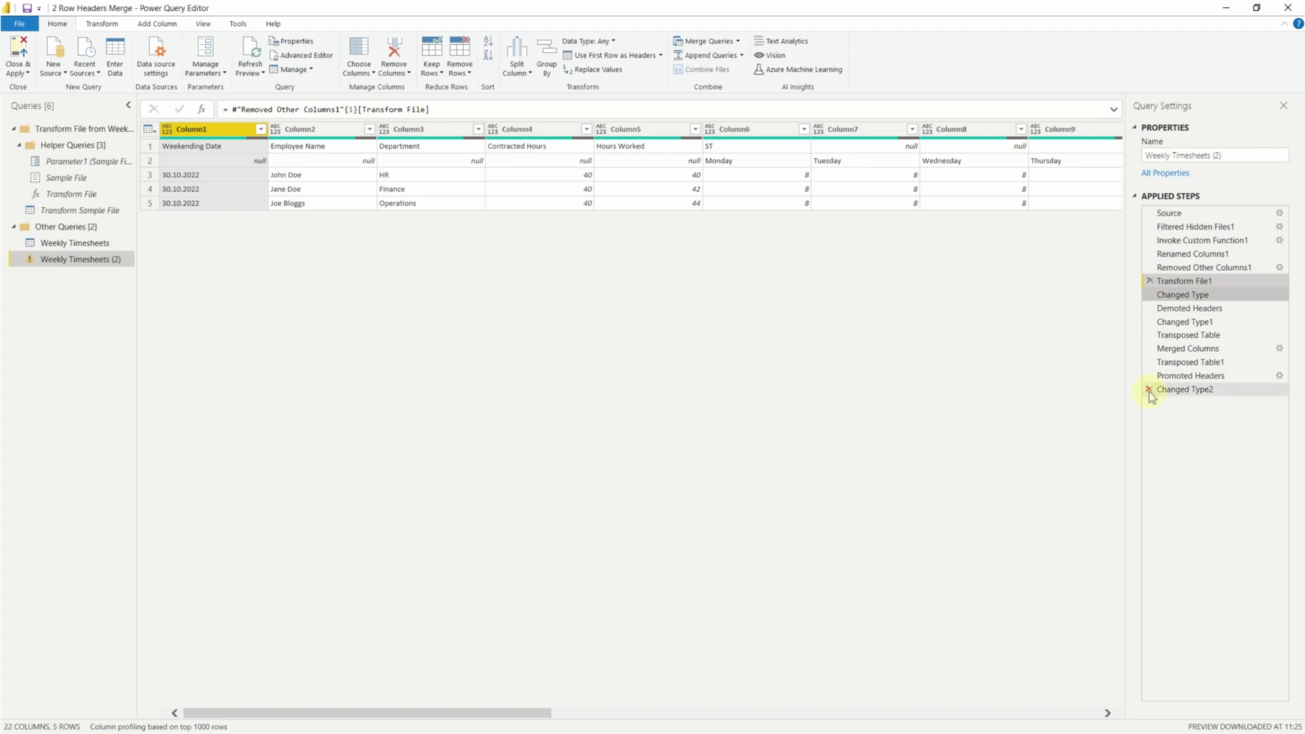
pyautogui.click(1149, 390)
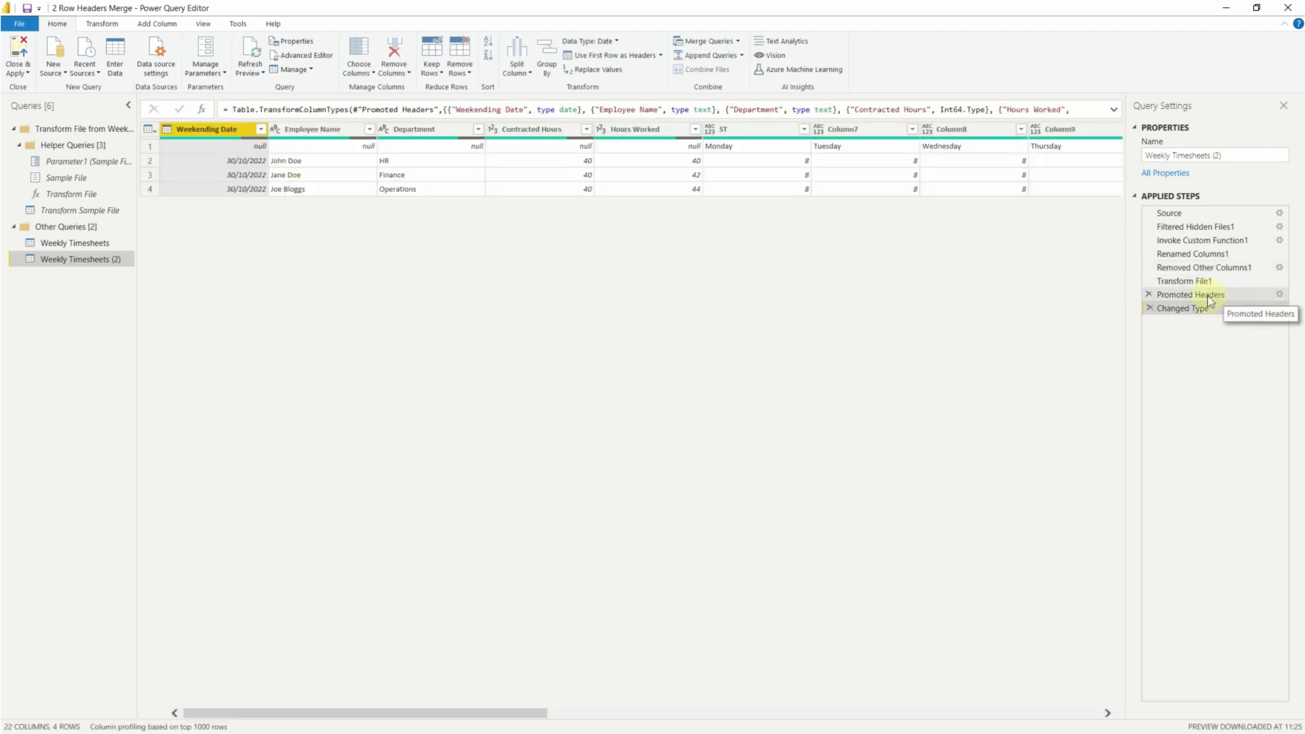
pyautogui.click(1149, 308)
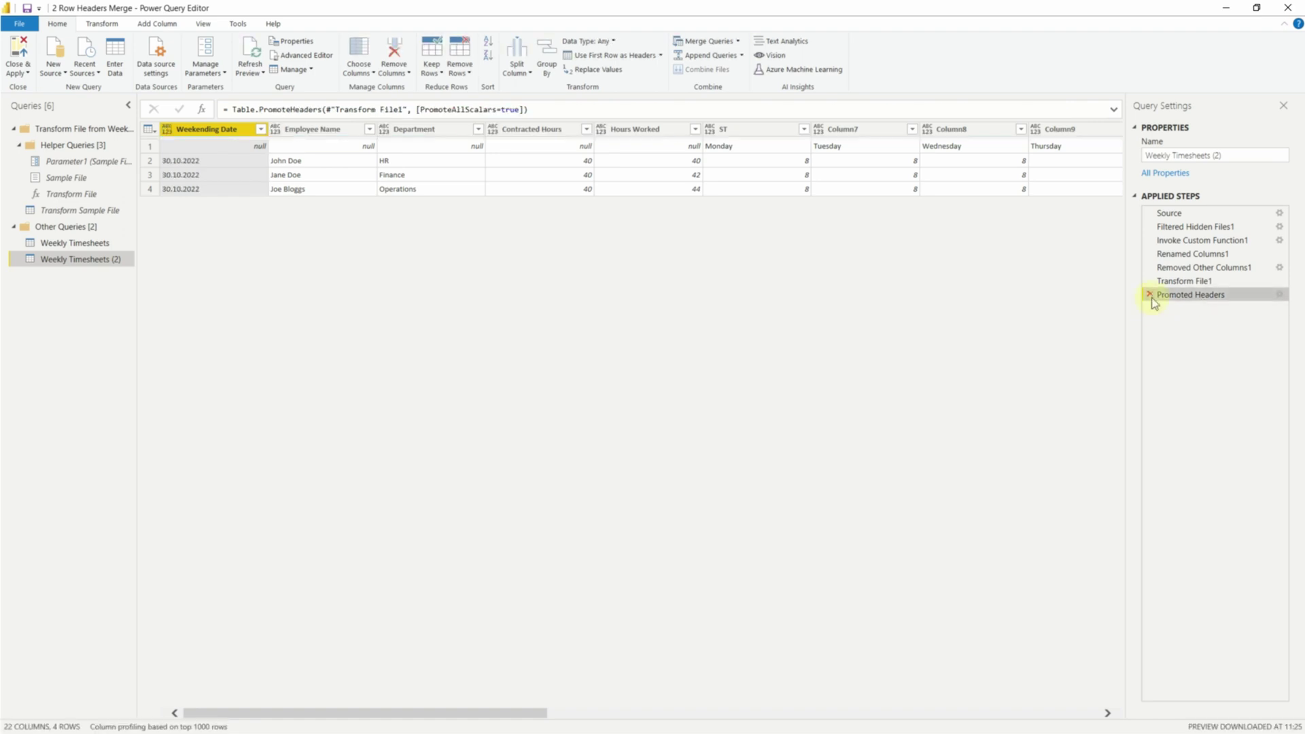
pyautogui.click(1149, 295)
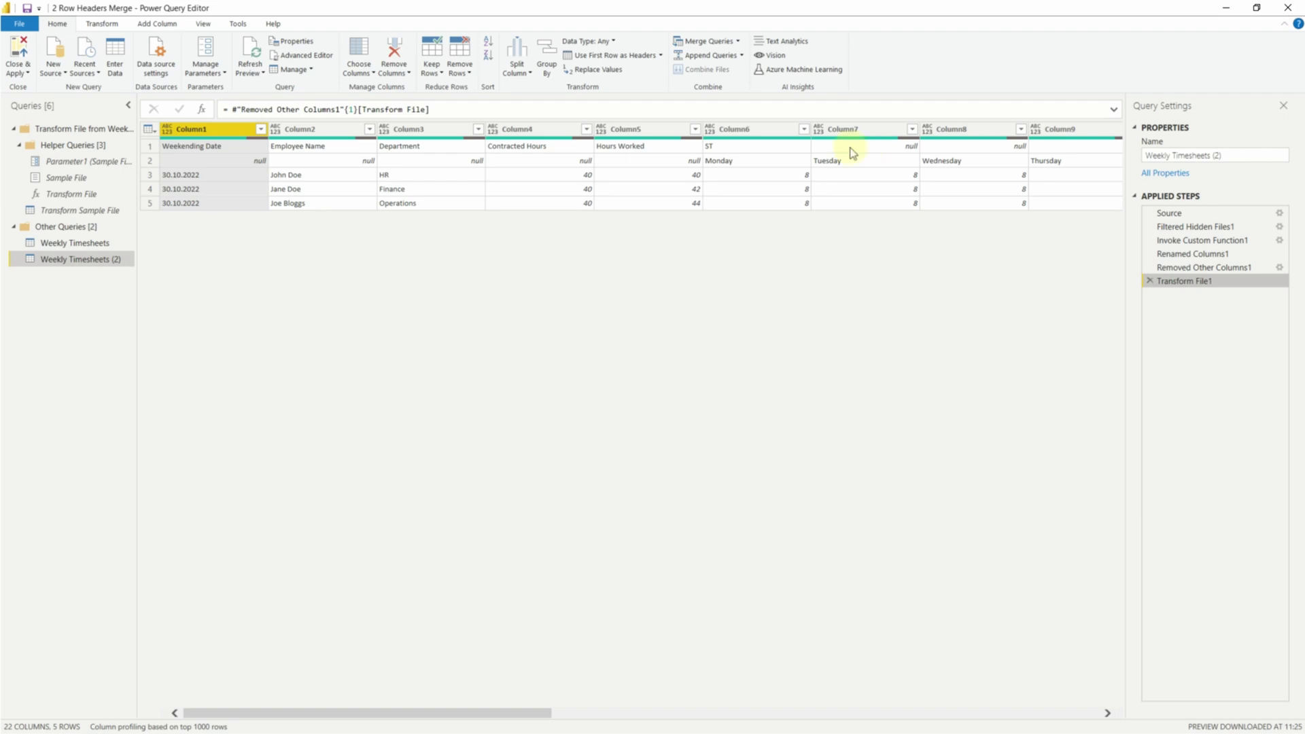
# Transpose the table and merge Column1 and Column2 into a Merged column.
pyautogui.click(104, 24)
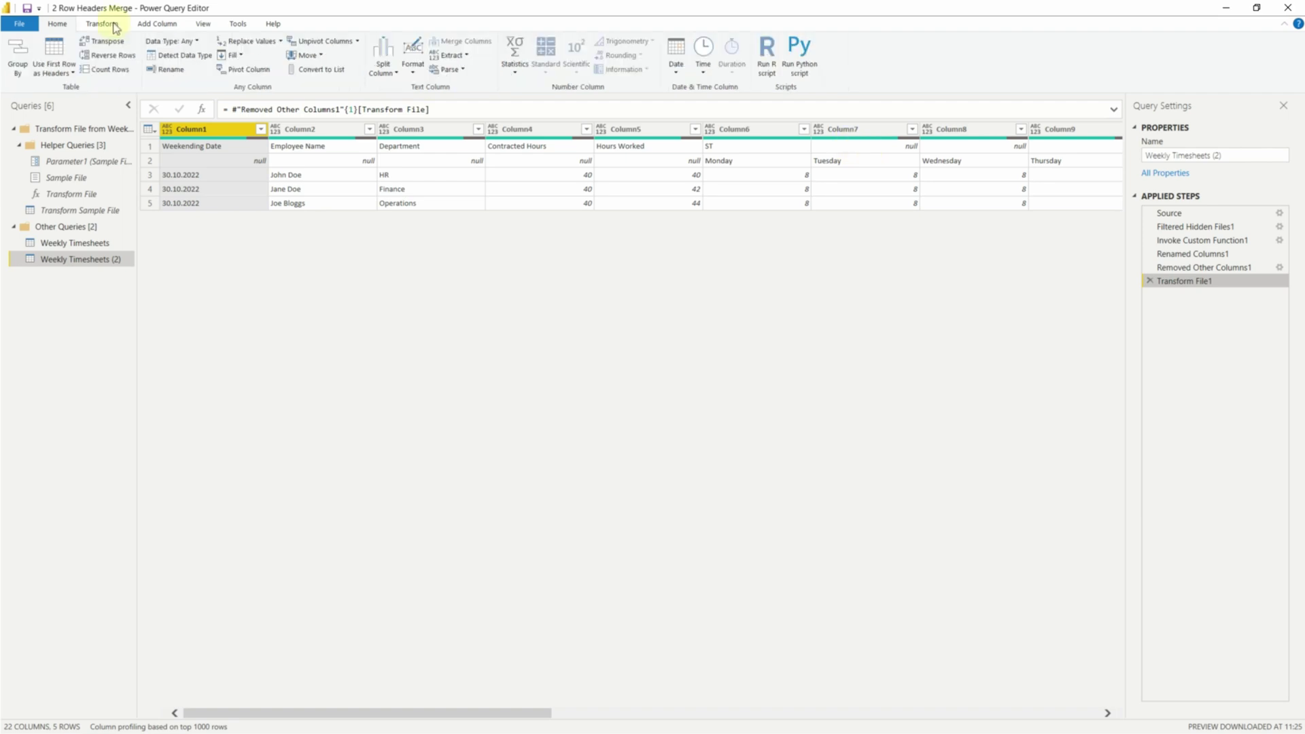
pyautogui.click(109, 42)
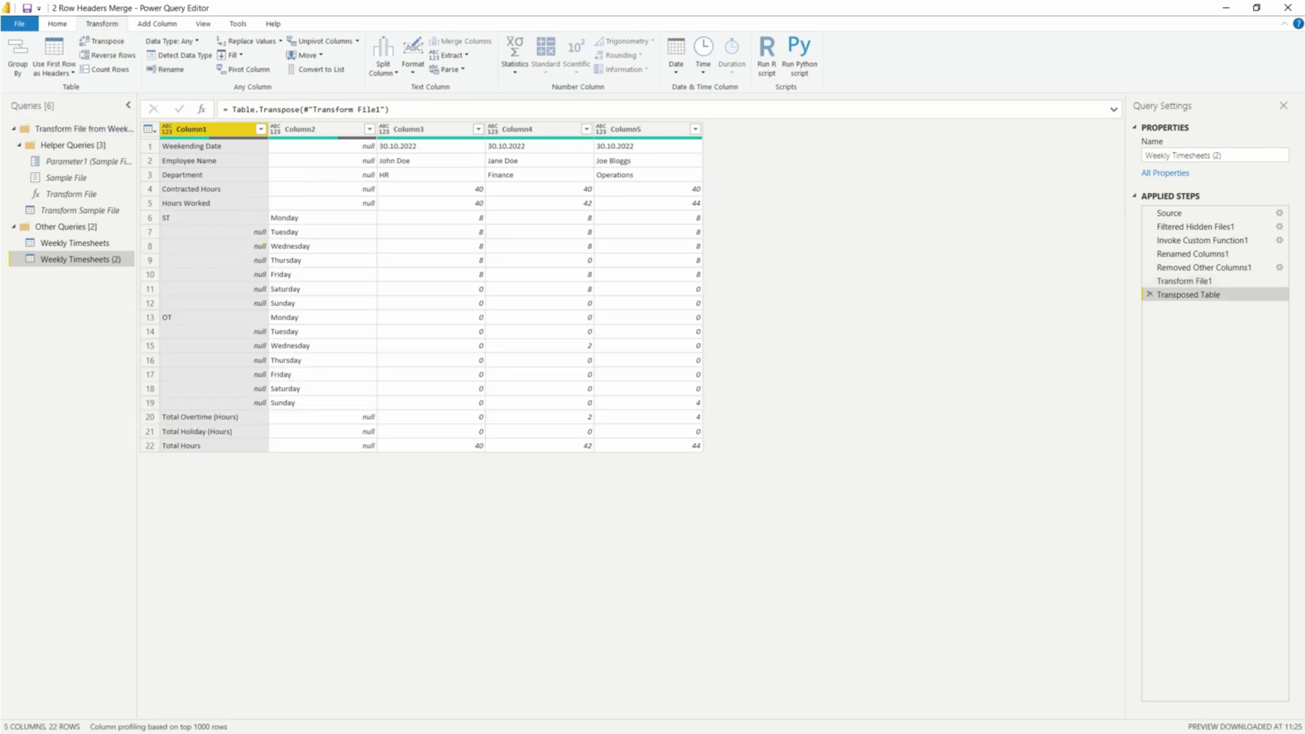
pyautogui.keyDown('ctrl'); pyautogui.click(303, 130); pyautogui.keyUp('ctrl')
pyautogui.rightClick(303, 131)
pyautogui.click(372, 307)
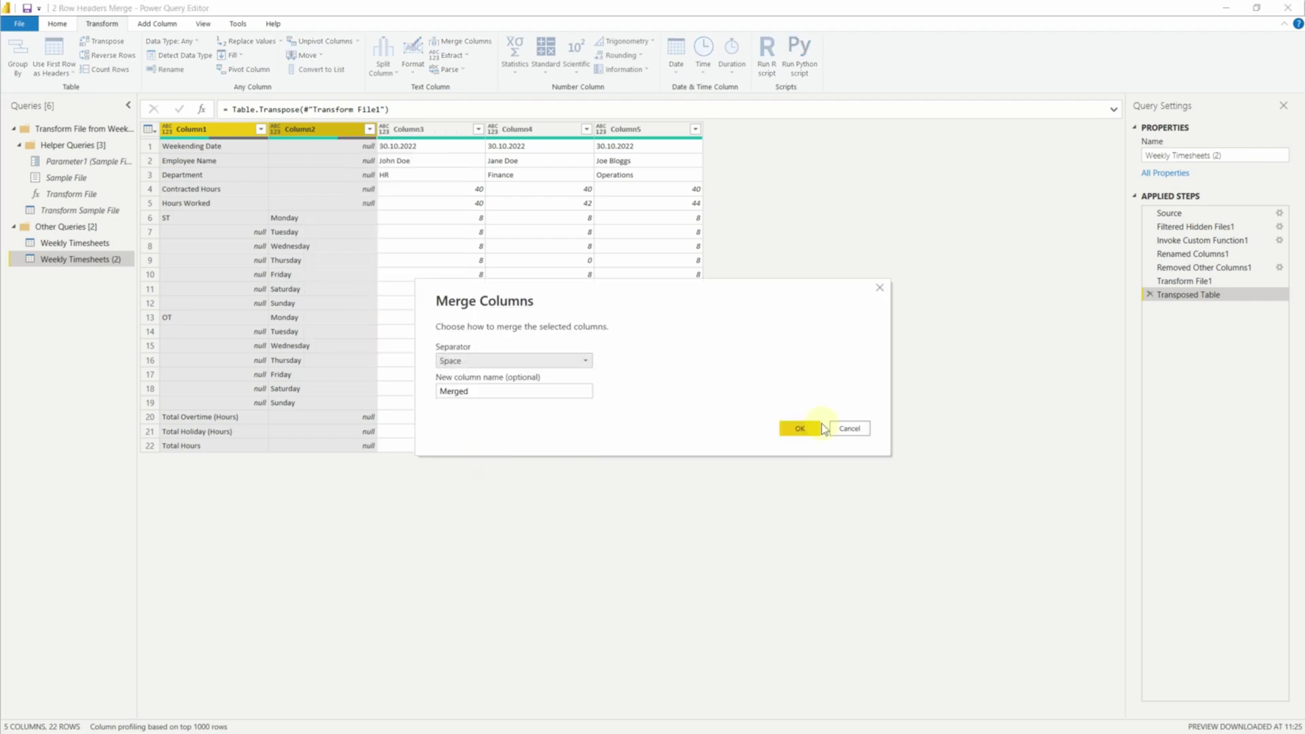
pyautogui.click(799, 428)
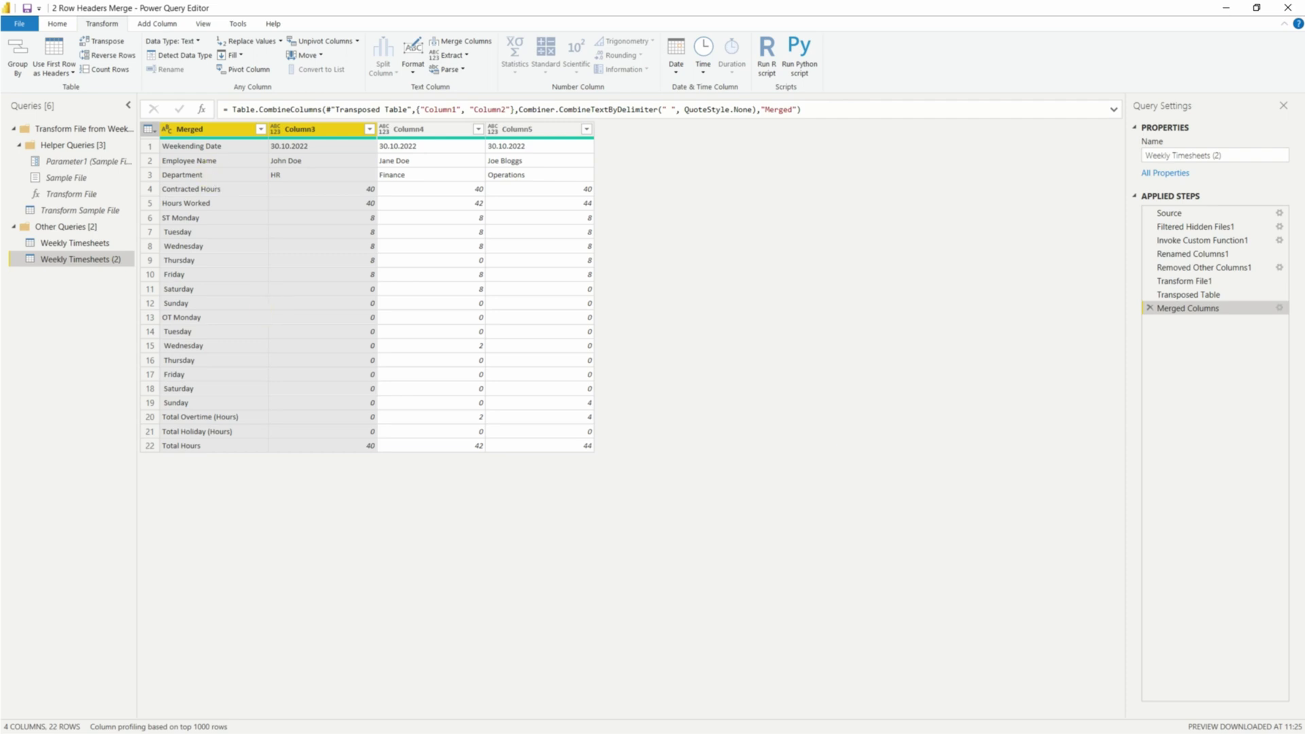
# Transpose back and promote the merged row to headers like ST Monday.
pyautogui.click(106, 42)
pyautogui.moveTo(483, 710)
pyautogui.mouseDown()
pyautogui.moveTo(1001, 709)
pyautogui.moveTo(481, 708)
pyautogui.mouseUp()
pyautogui.click(57, 23)
pyautogui.click(602, 55)
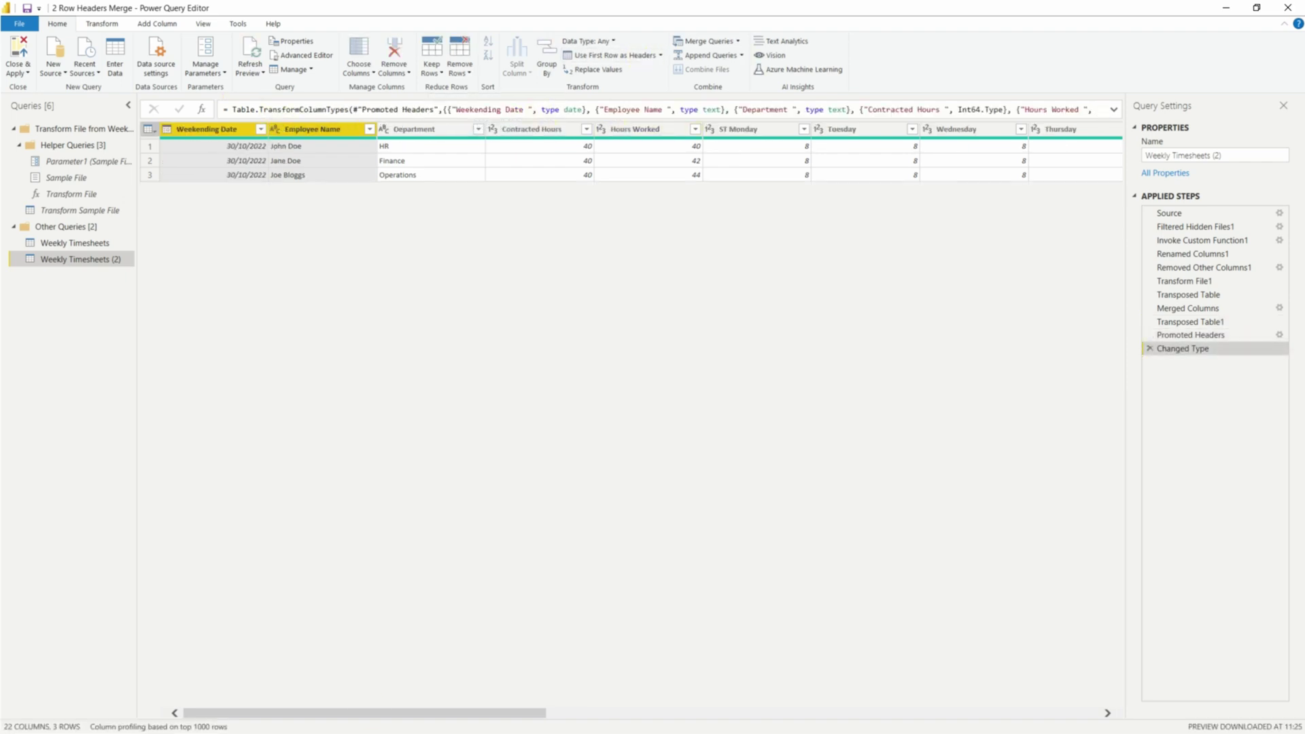
pyautogui.moveTo(373, 712); pyautogui.dragTo(637, 711)
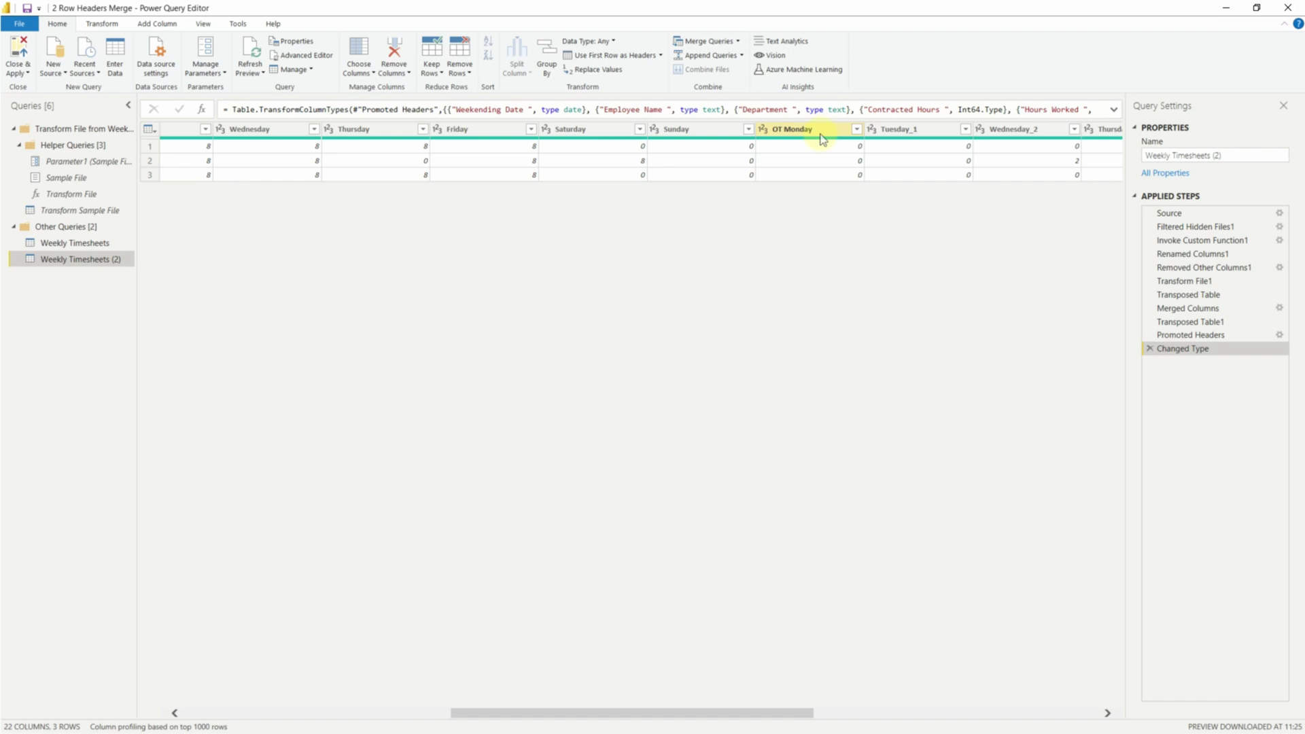
pyautogui.moveTo(738, 715); pyautogui.dragTo(641, 717)
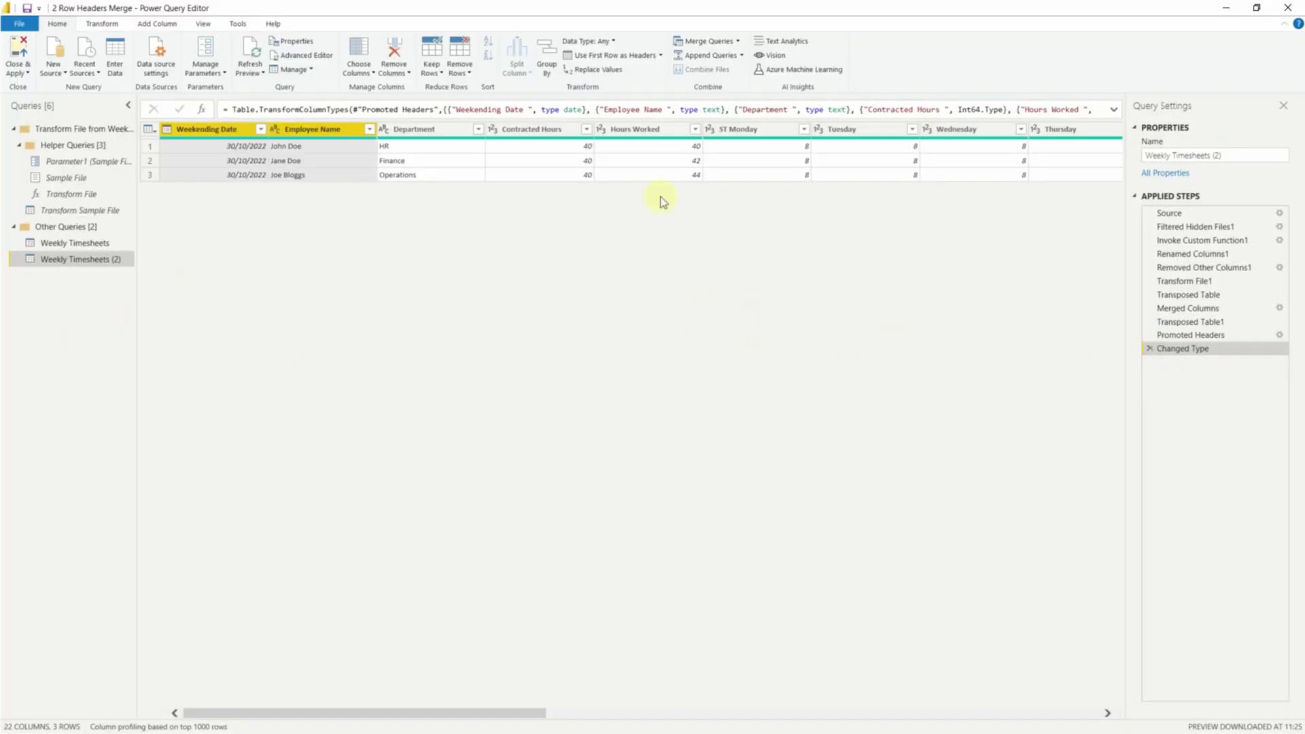
# Remove the failing Changed Type and Expanded Table Column1 steps from Weekly Timesheets.
pyautogui.click(89, 244)
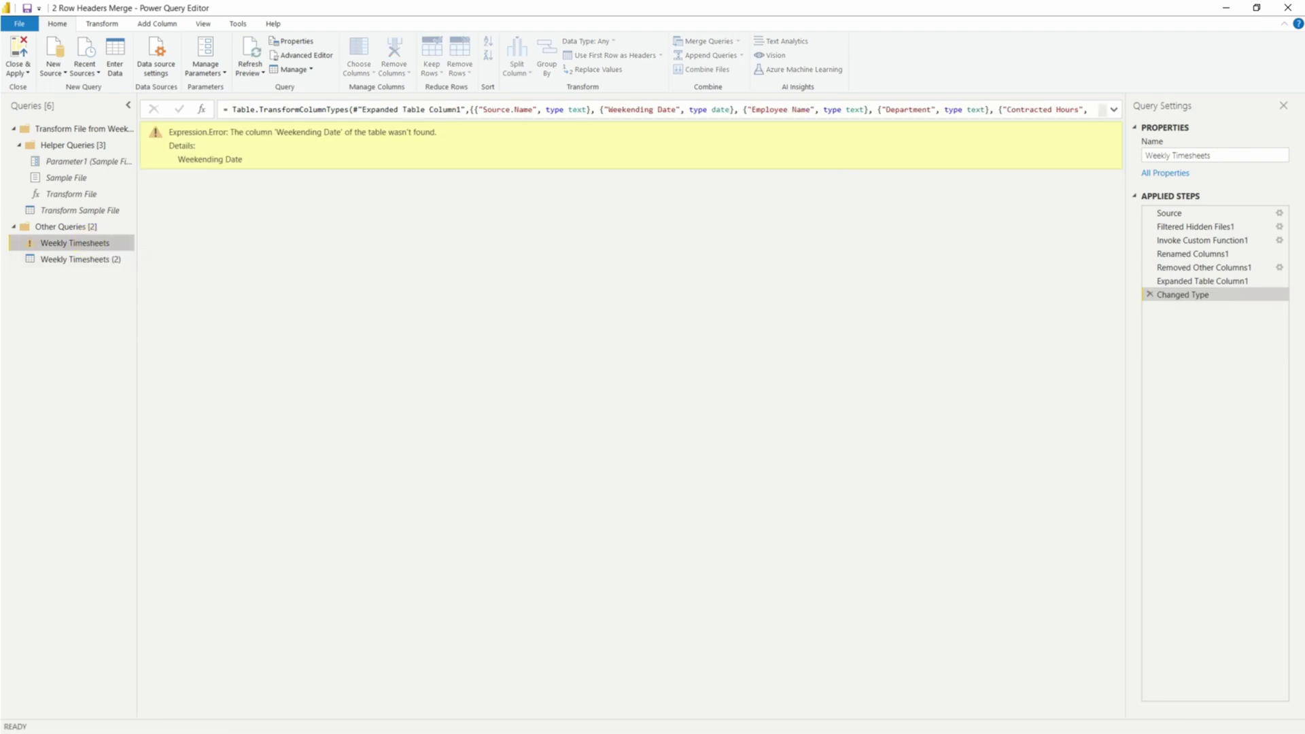
pyautogui.click(1149, 294)
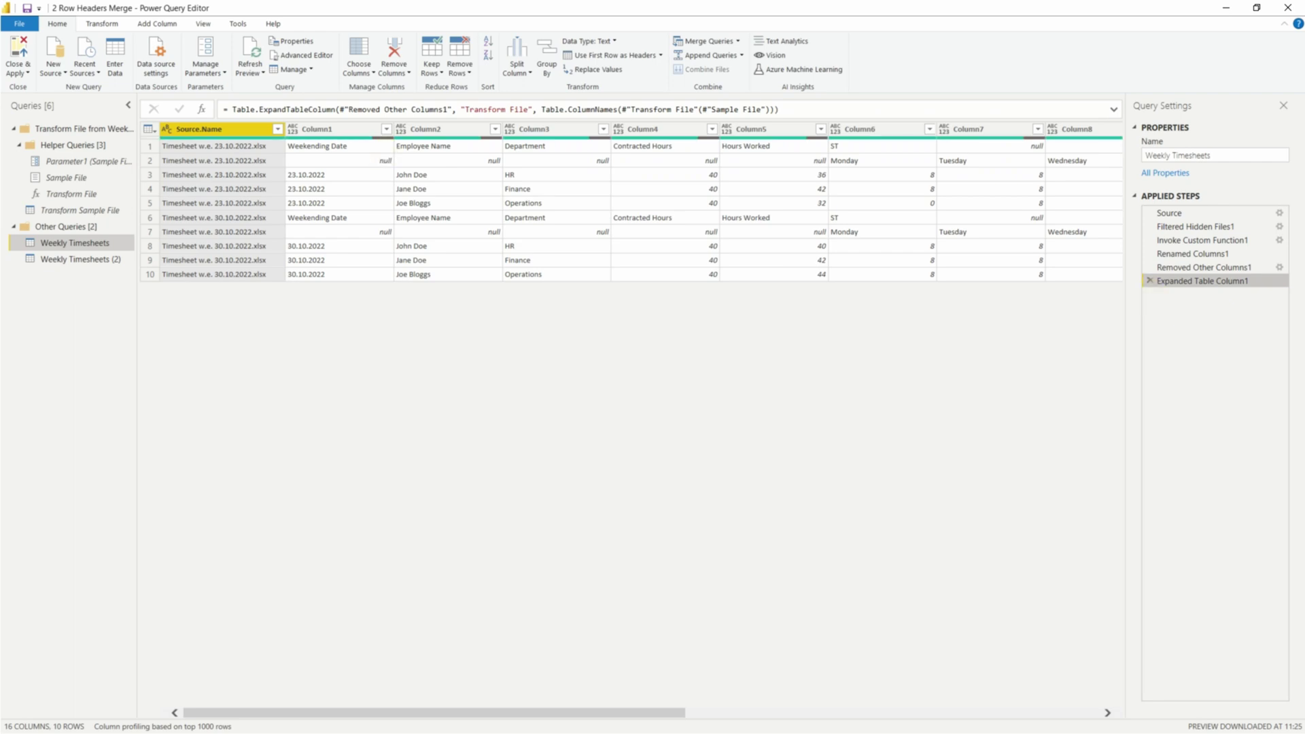
pyautogui.click(1149, 280)
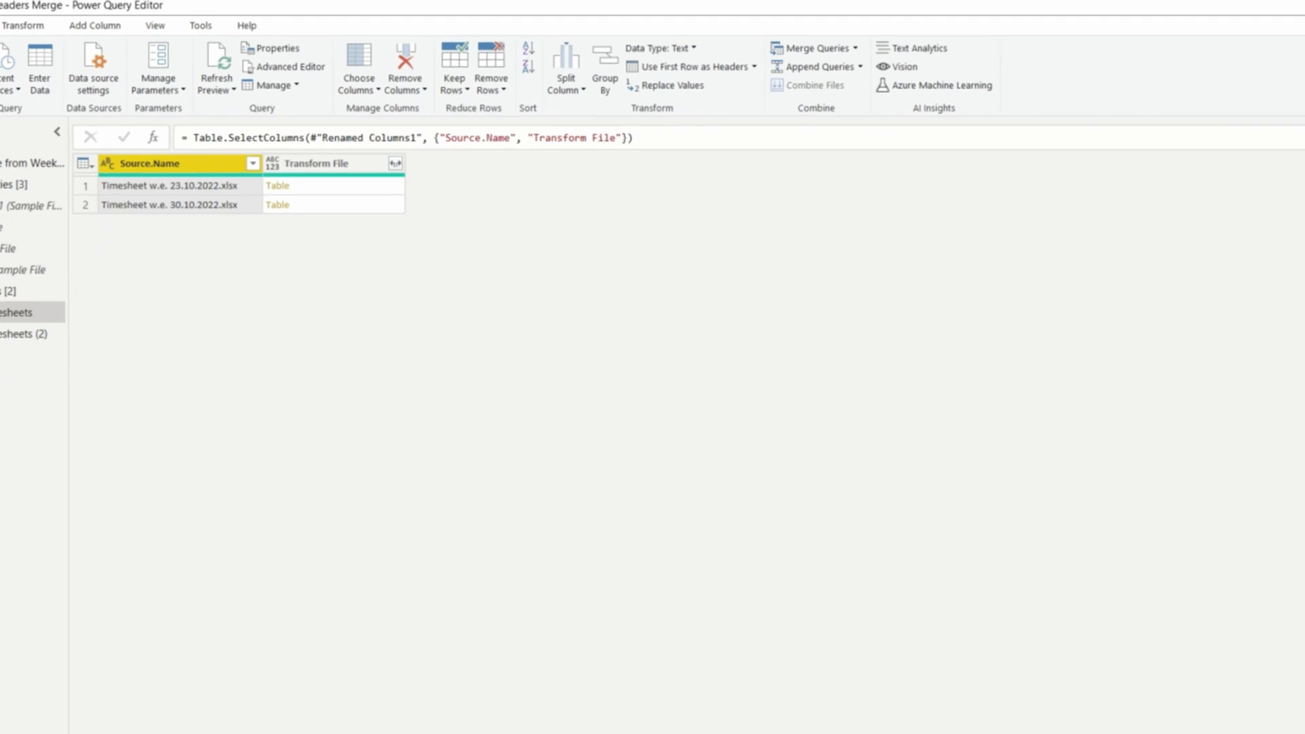
# Insert a step after Renamed Columns1 sorting Date created descending, newest file first.
pyautogui.click(1207, 297)
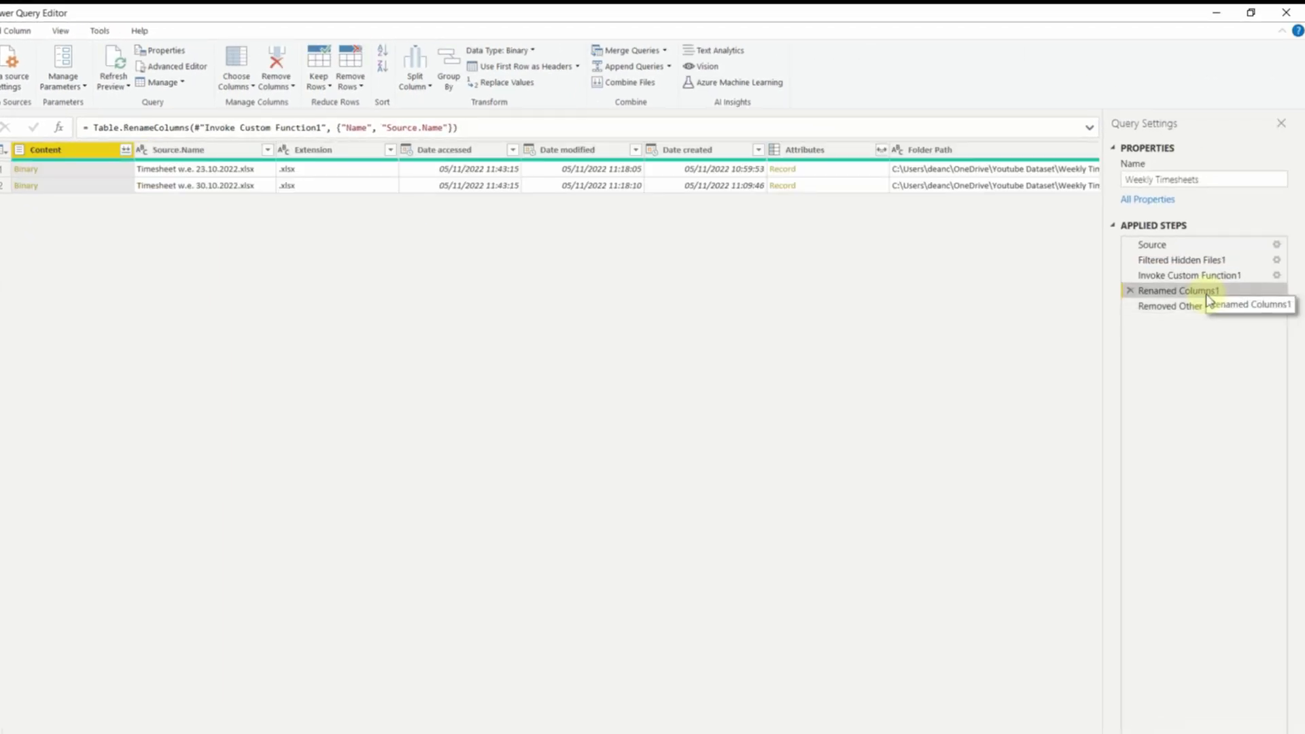
pyautogui.click(758, 149)
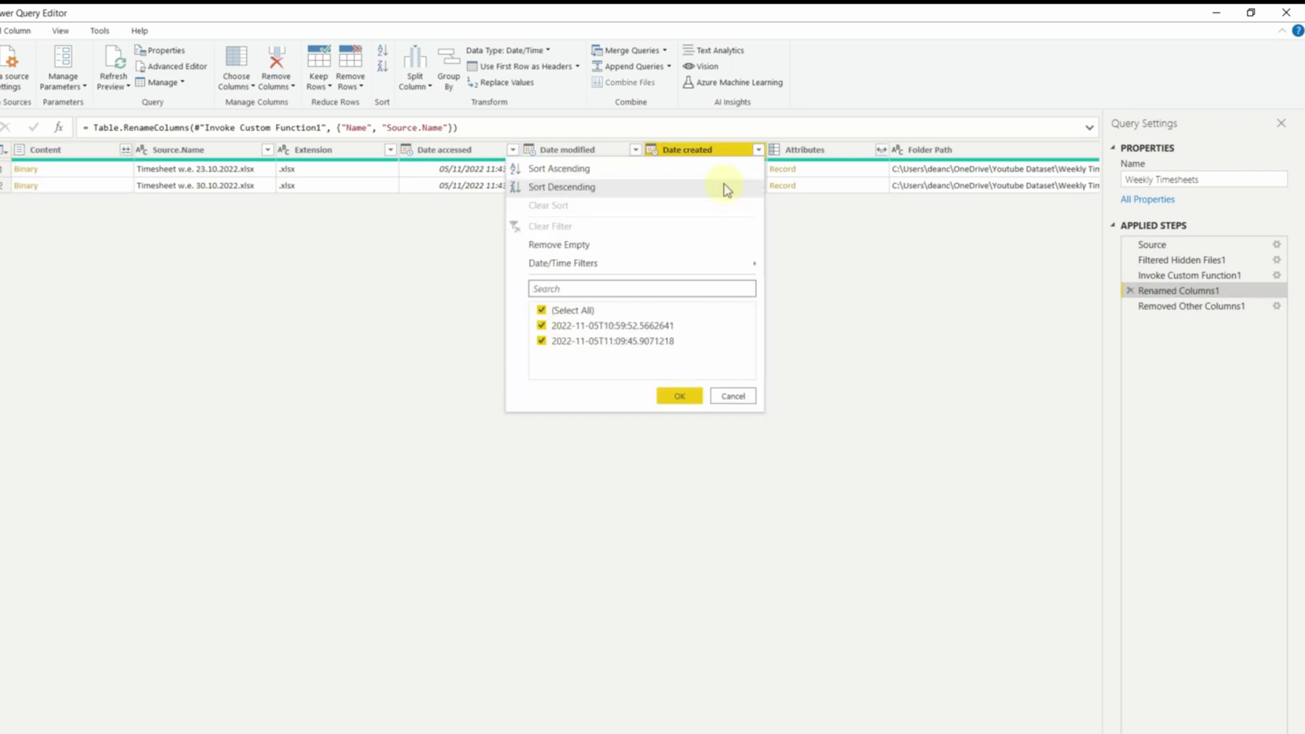
pyautogui.click(726, 188)
pyautogui.click(634, 457)
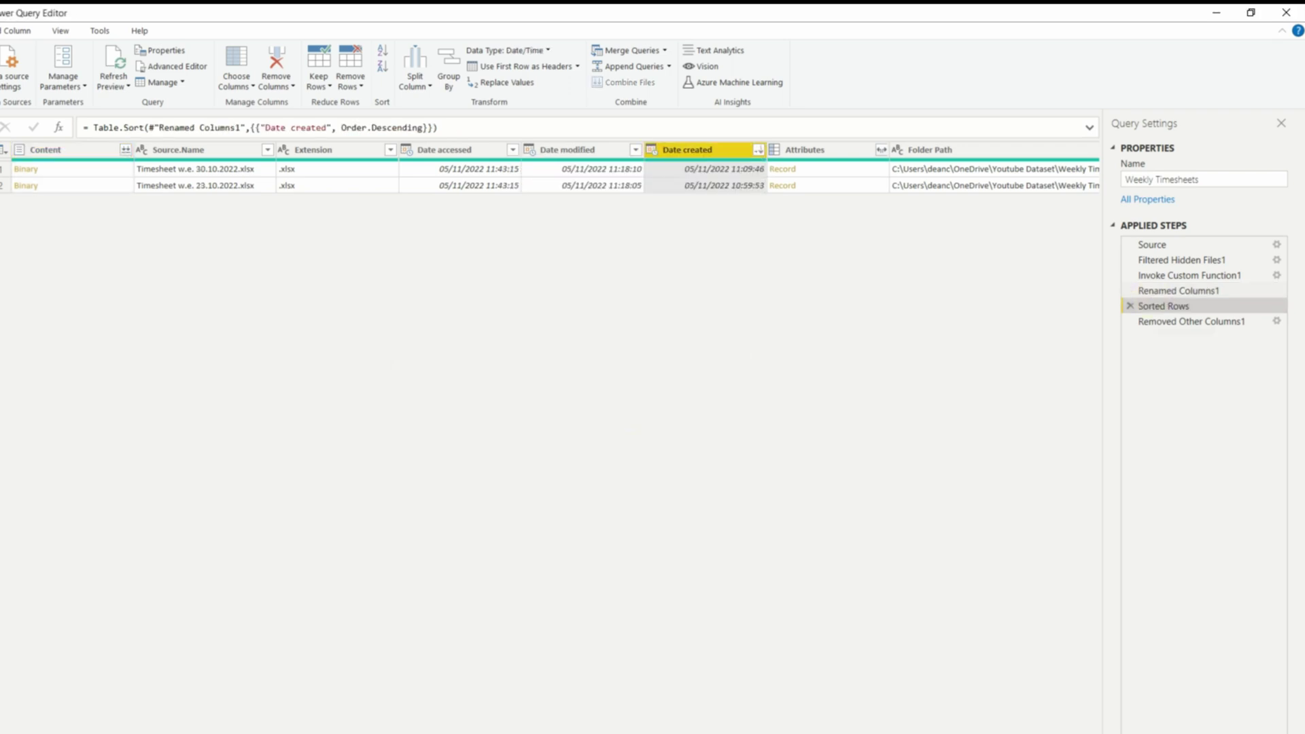
# Expand the Transform File tables at Removed Other Columns1, then delete that Expanded Transform File step.
pyautogui.click(1166, 322)
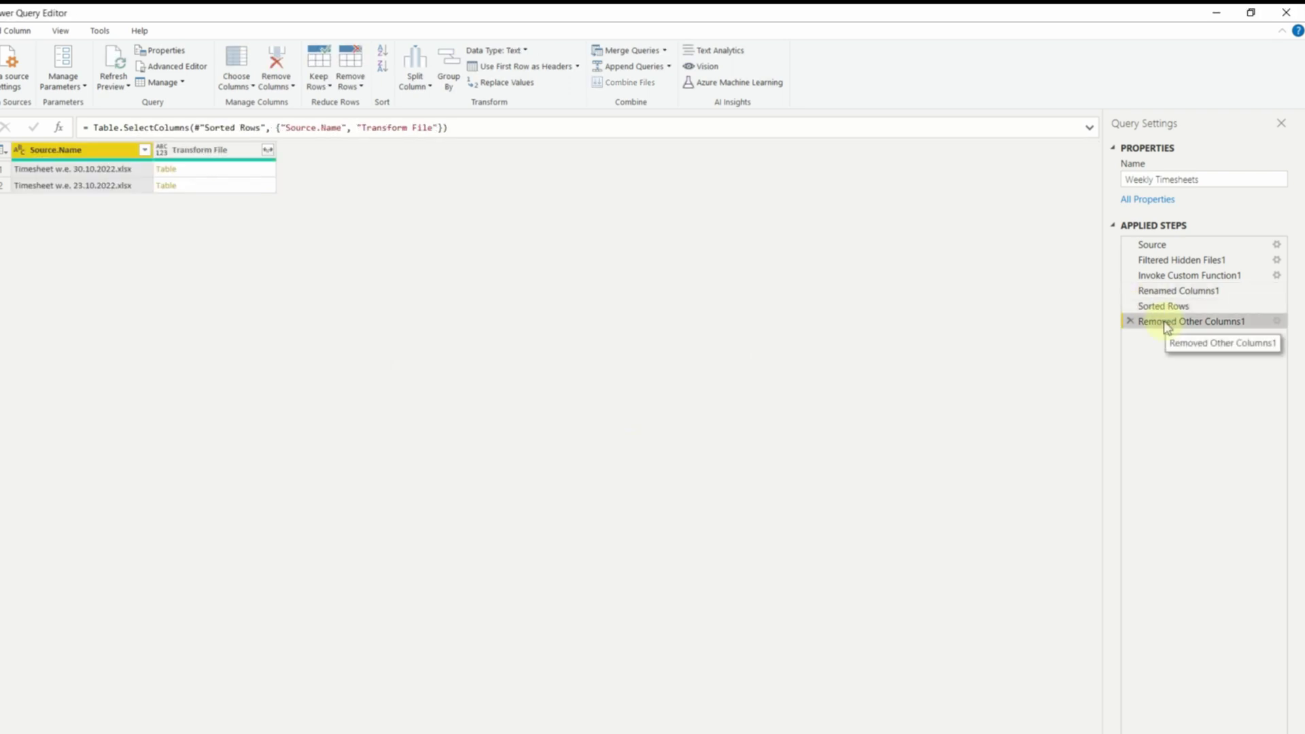
pyautogui.click(267, 149)
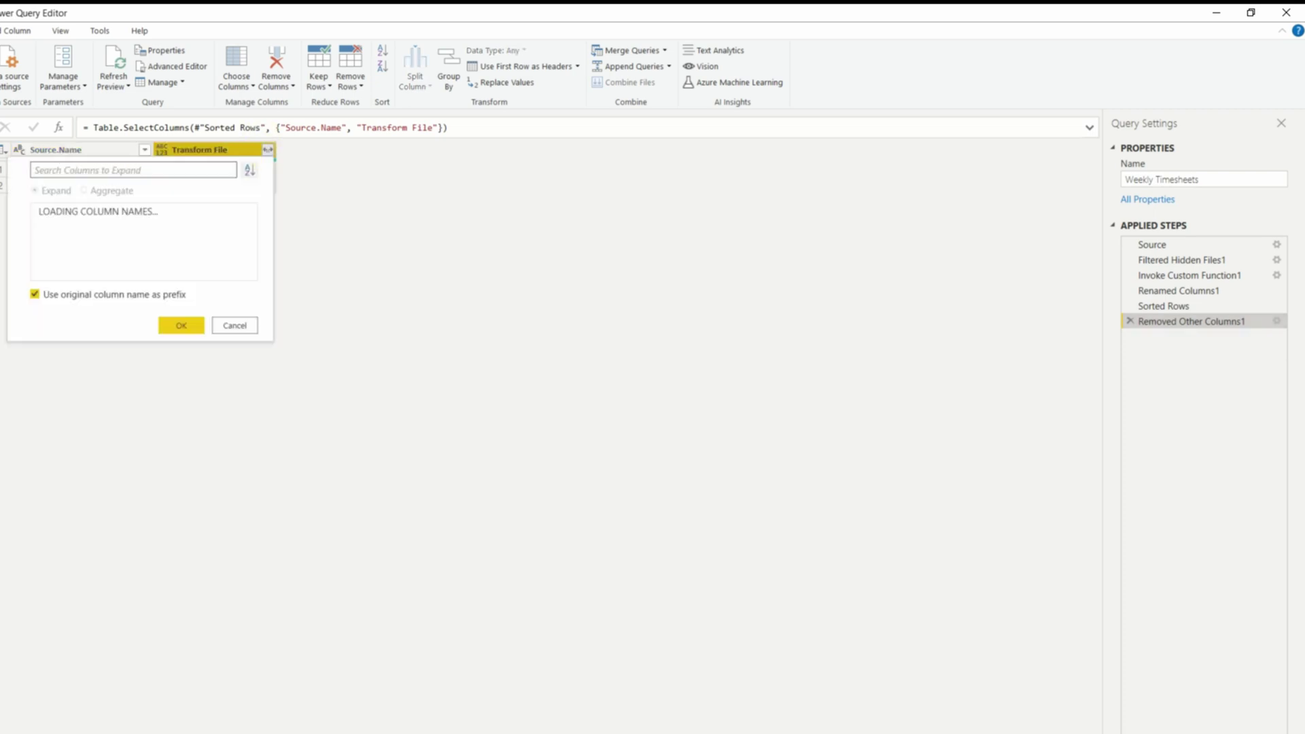
pyautogui.scroll(-2, 226, 332)
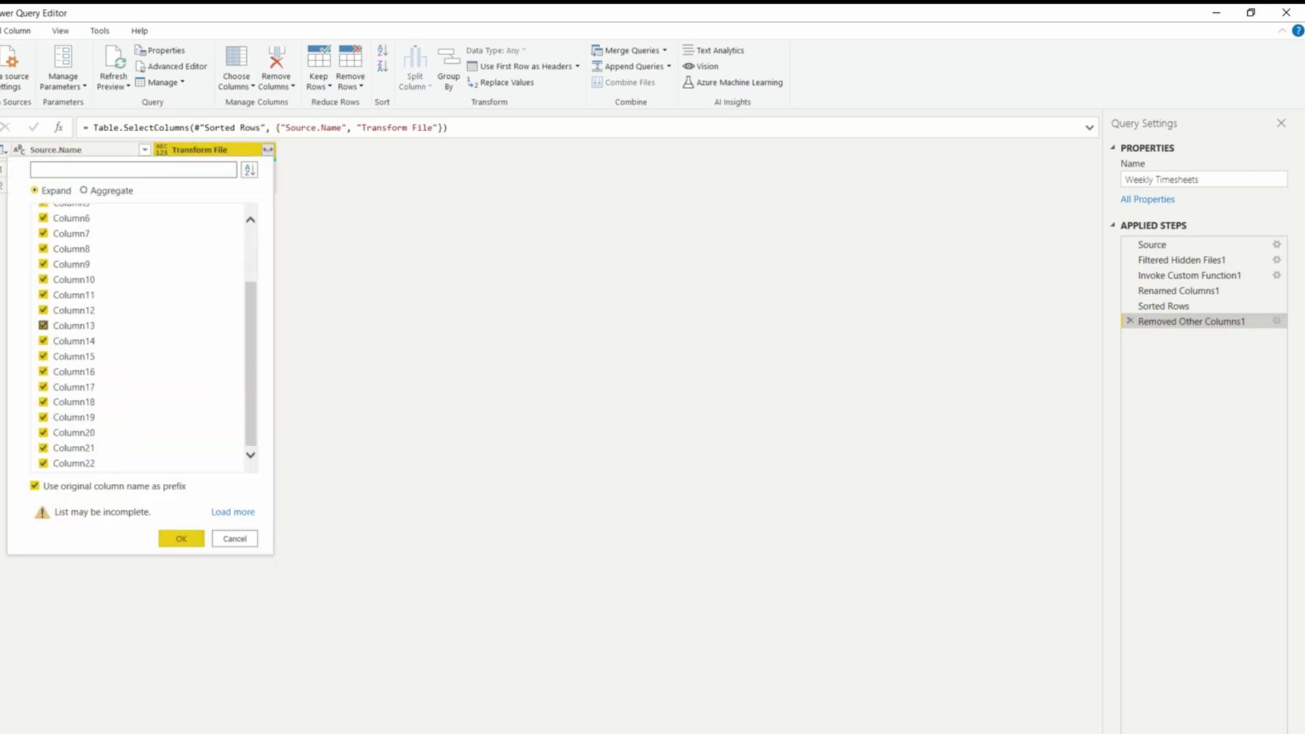
pyautogui.click(181, 538)
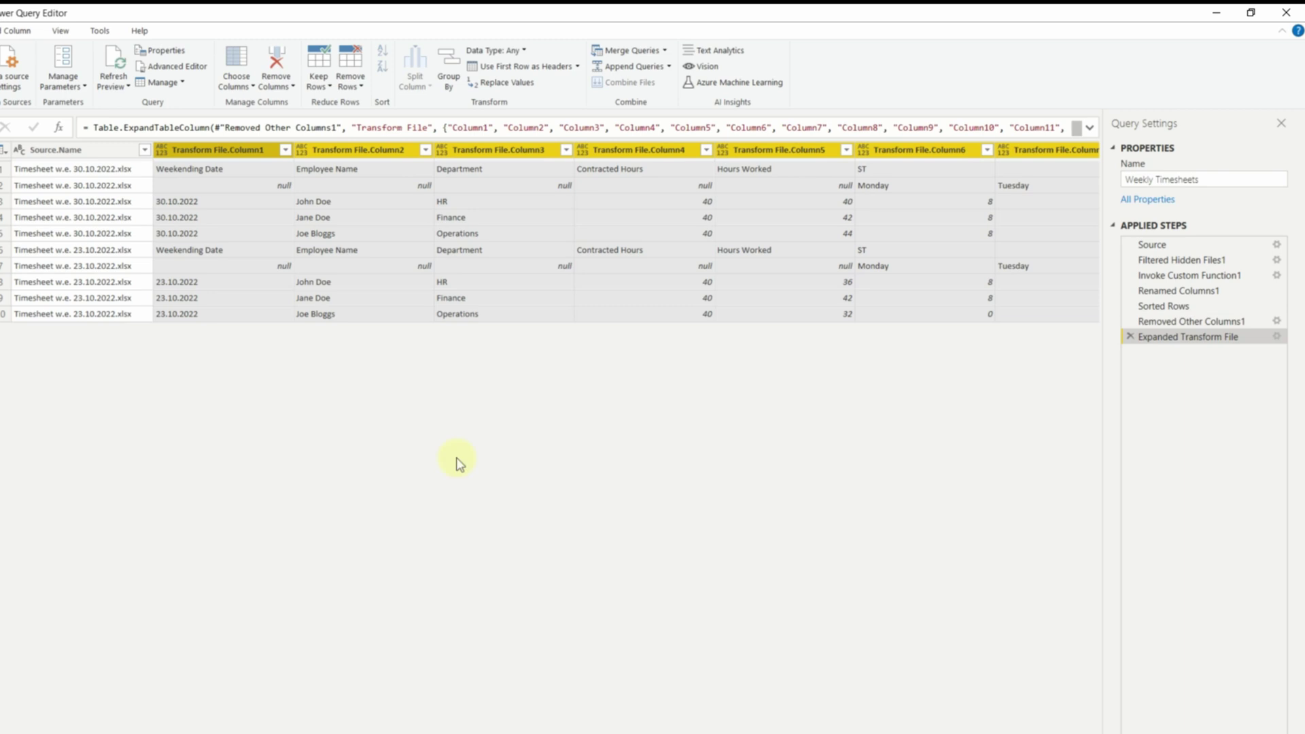
pyautogui.hscroll(10, 550, 231)
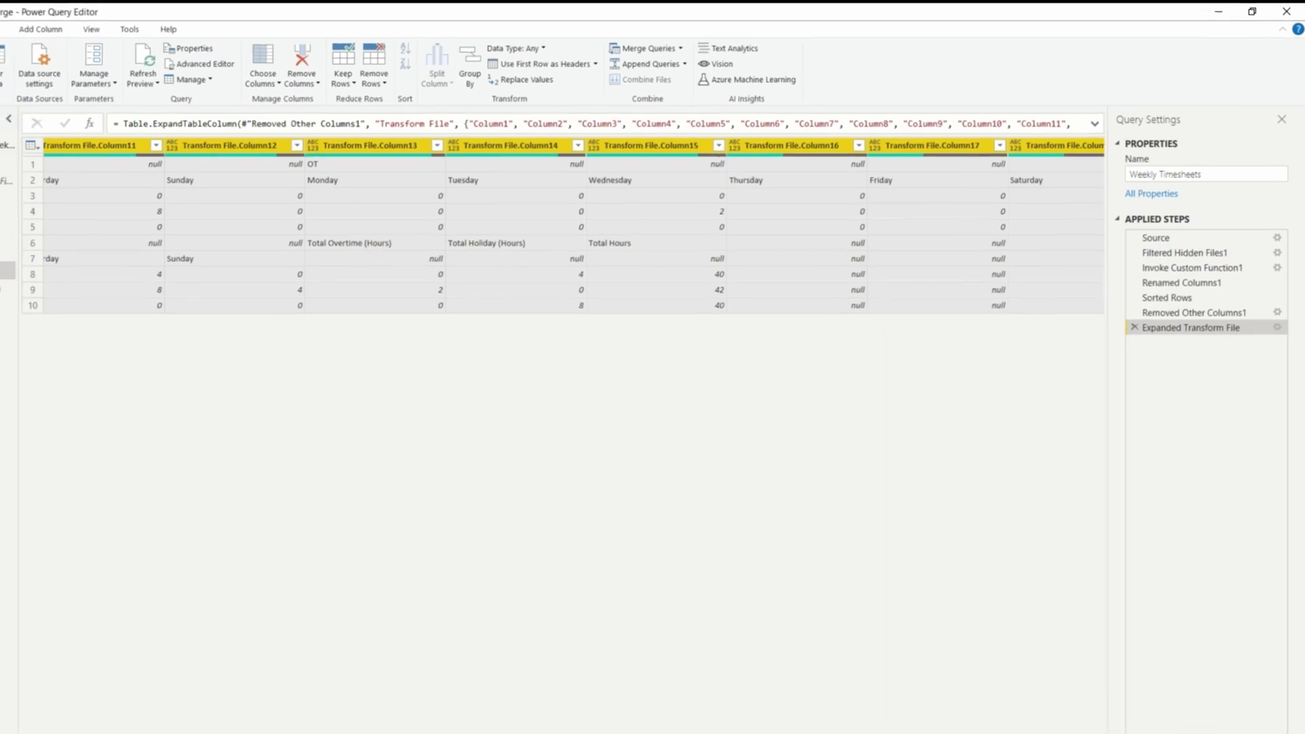
pyautogui.moveTo(612, 733); pyautogui.dragTo(0, 733)
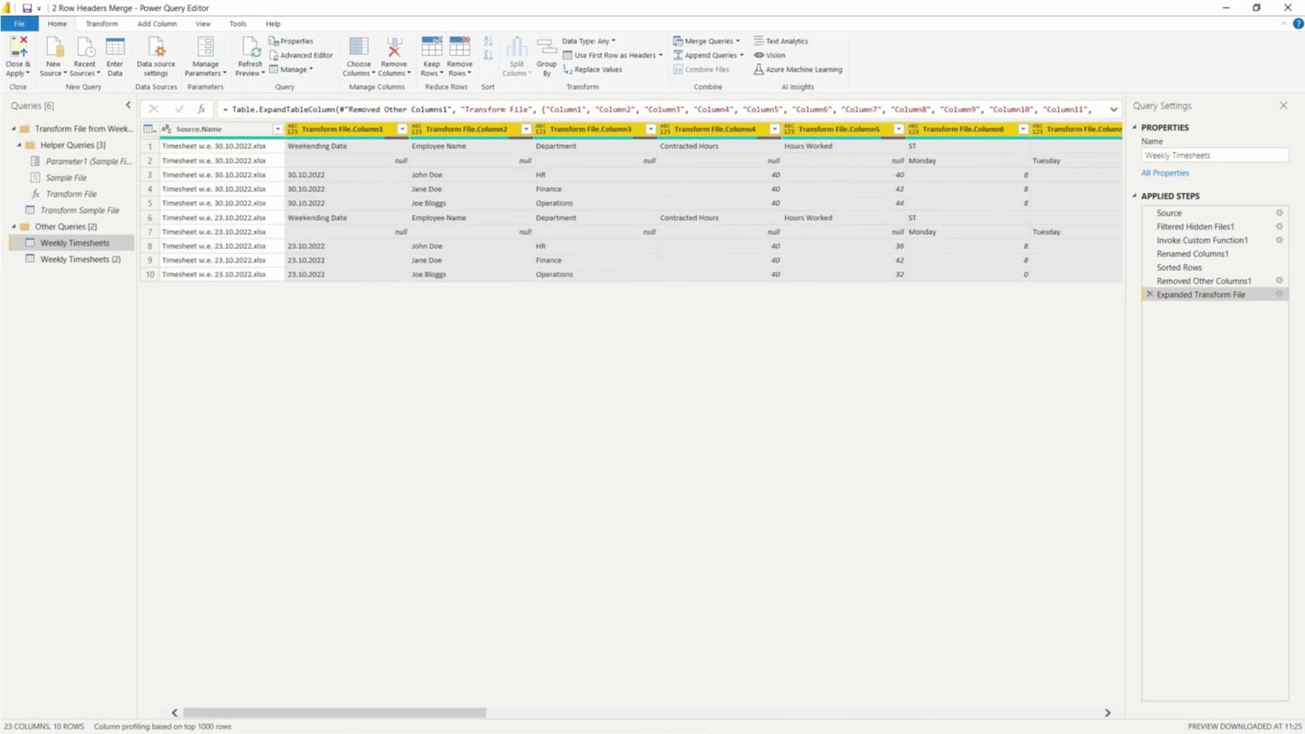
pyautogui.click(1149, 294)
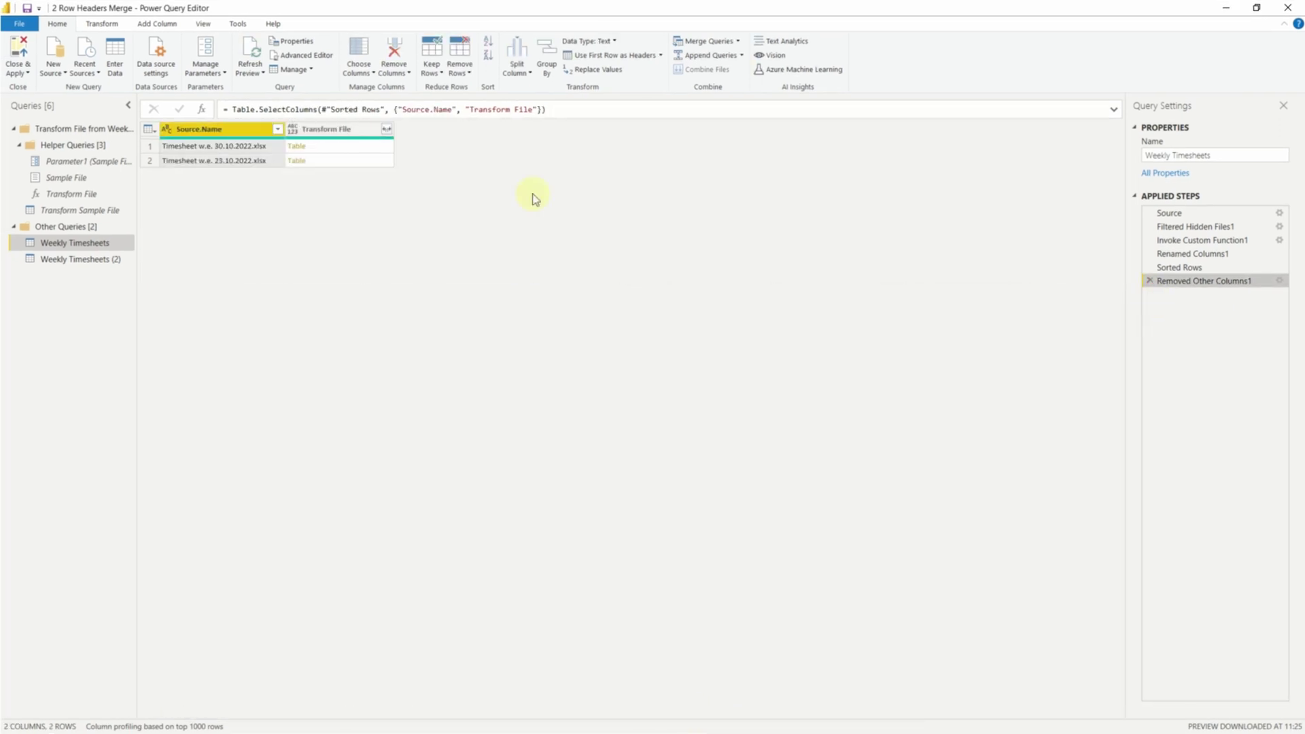
# Review the Weekly Timesheets (2) steps from Transform File1 through Changed Type.
pyautogui.click(80, 259)
pyautogui.click(1041, 263)
pyautogui.click(1037, 291)
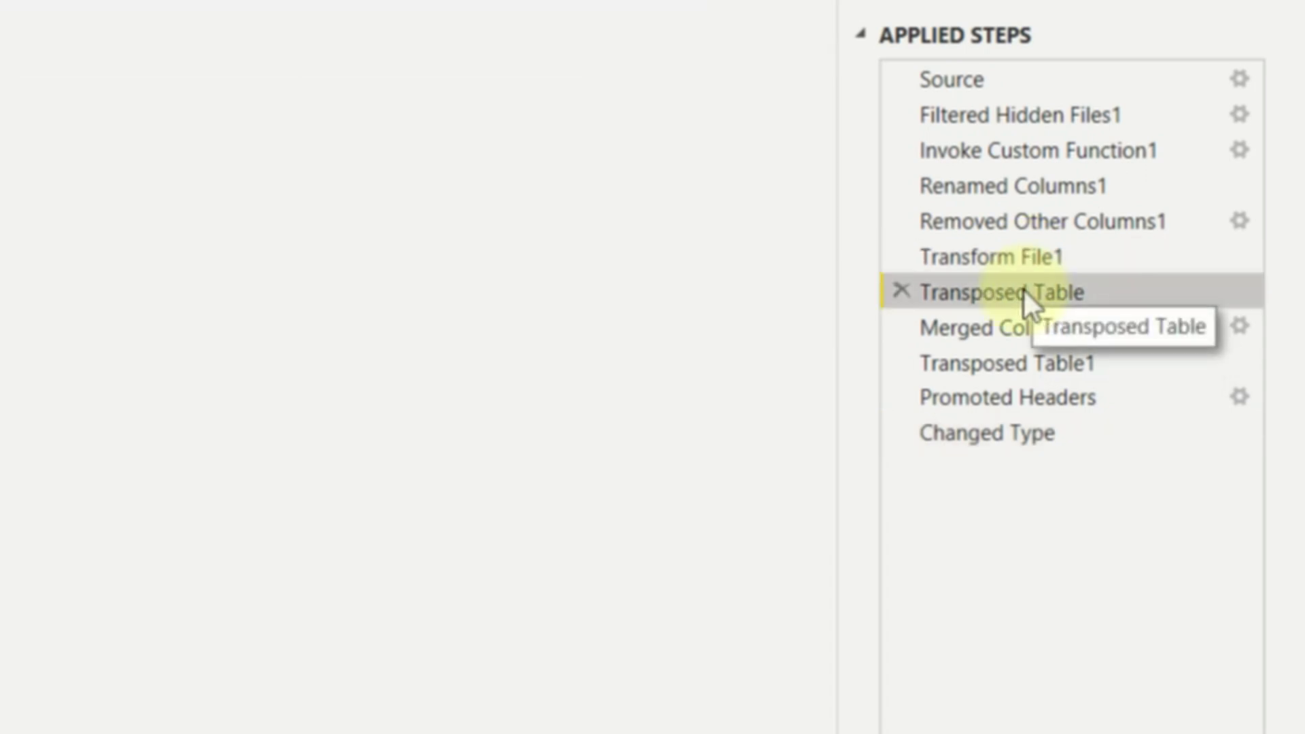
pyautogui.click(1025, 334)
pyautogui.click(1026, 370)
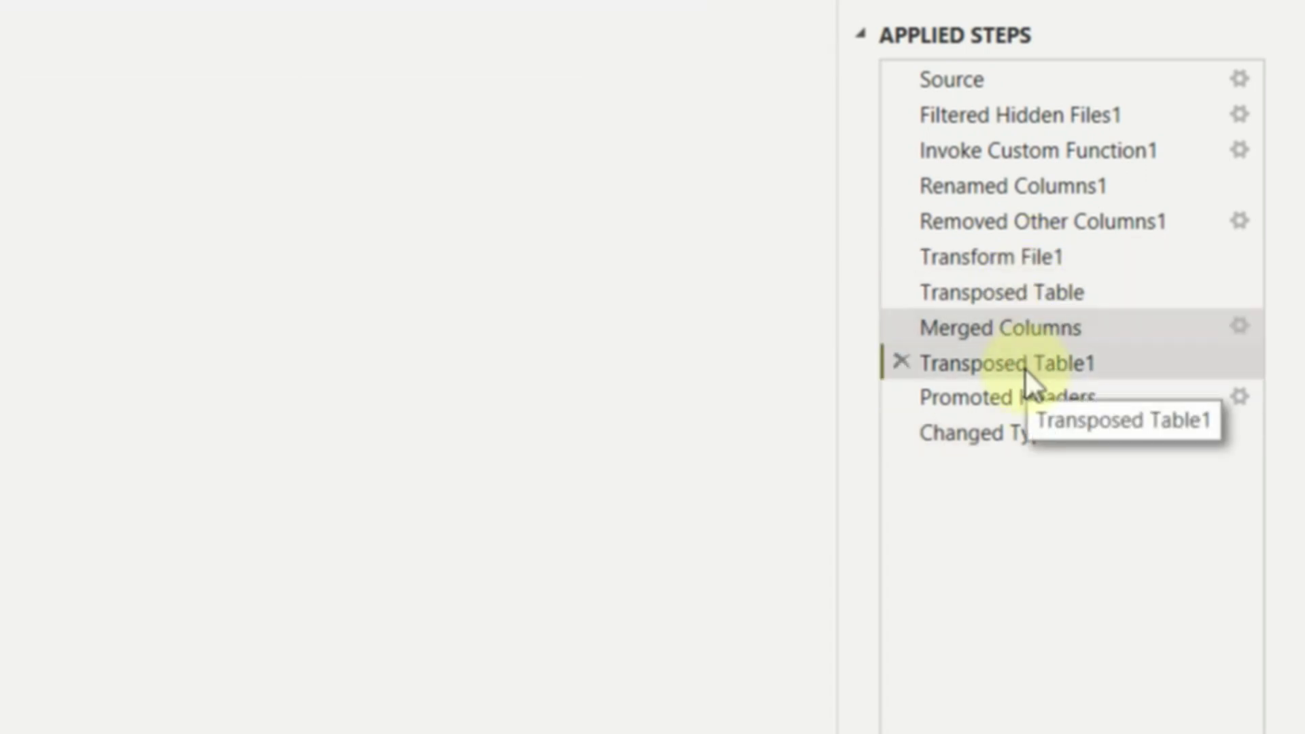
pyautogui.click(1024, 399)
pyautogui.click(1020, 435)
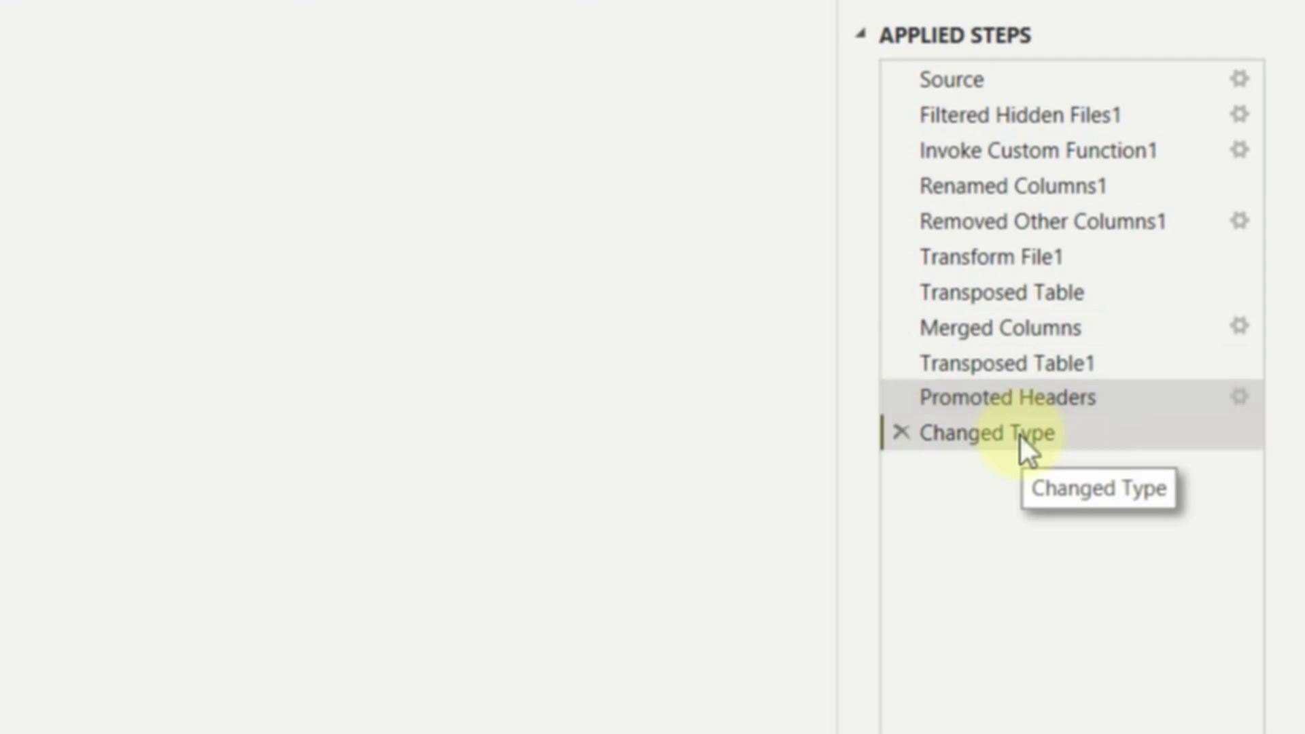
pyautogui.click(1021, 400)
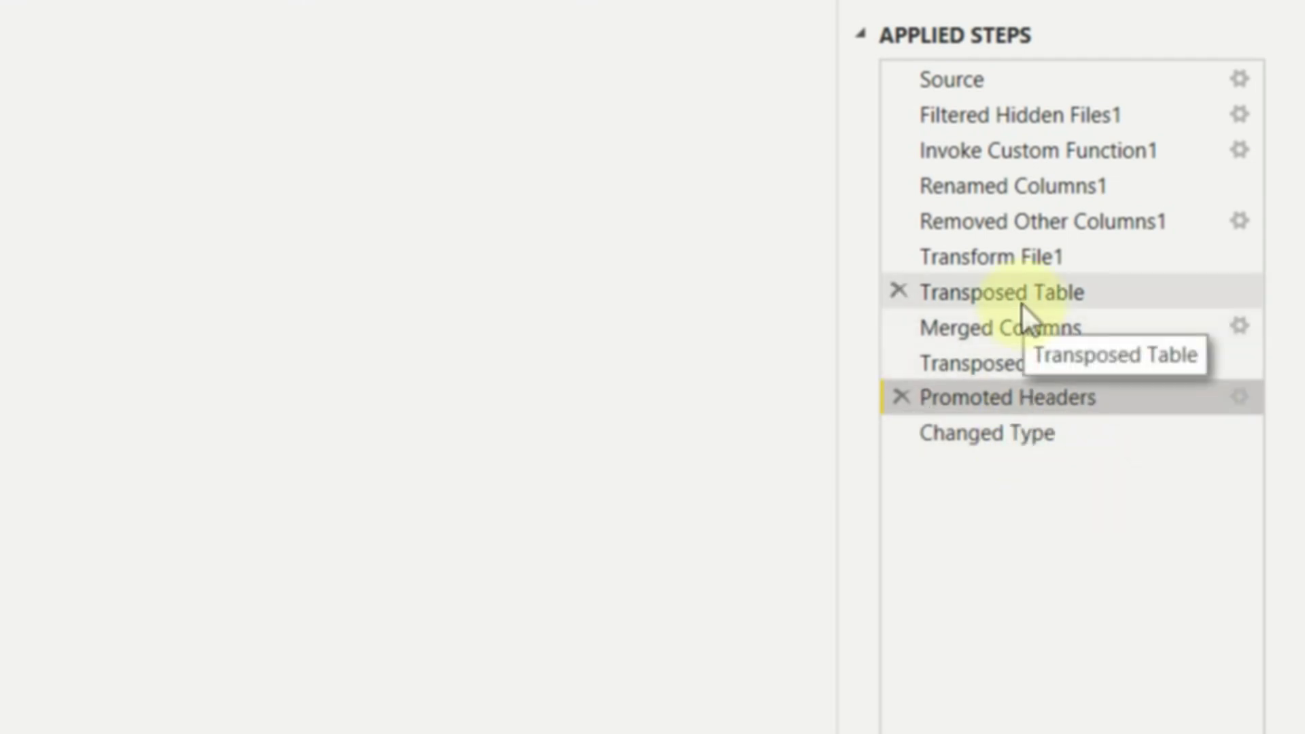
pyautogui.click(1013, 366)
pyautogui.click(1006, 384)
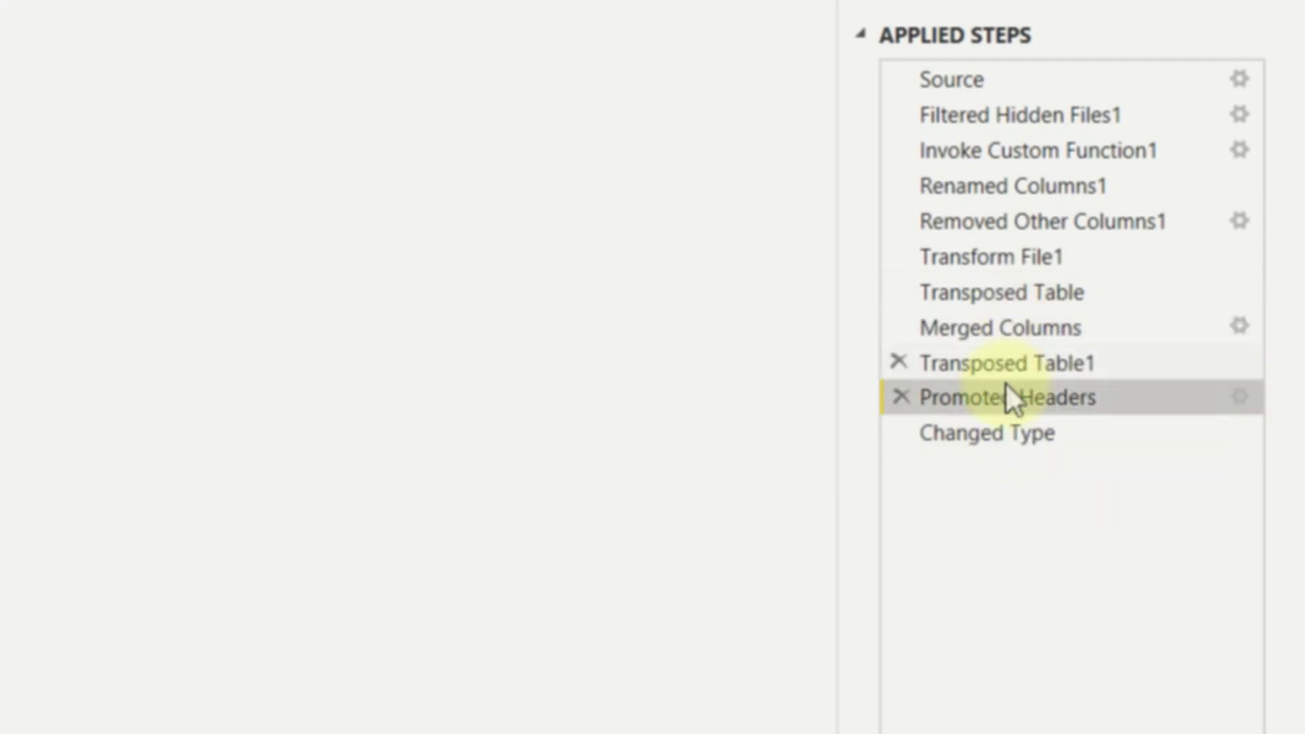
# Copy the Transposed Table step's formula and return to the Weekly Timesheets query.
pyautogui.click(1010, 301)
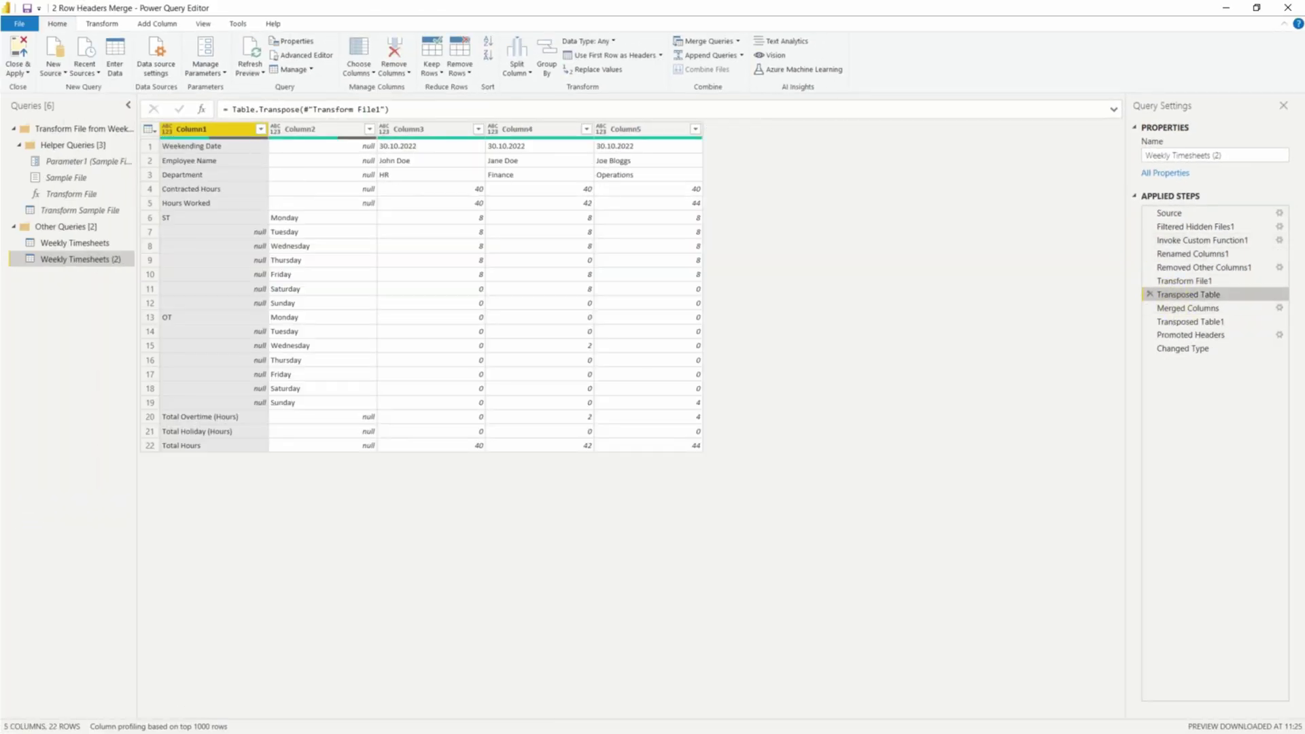
pyautogui.moveTo(391, 110); pyautogui.dragTo(215, 109)
pyautogui.hotkey('ctrl', 'c')
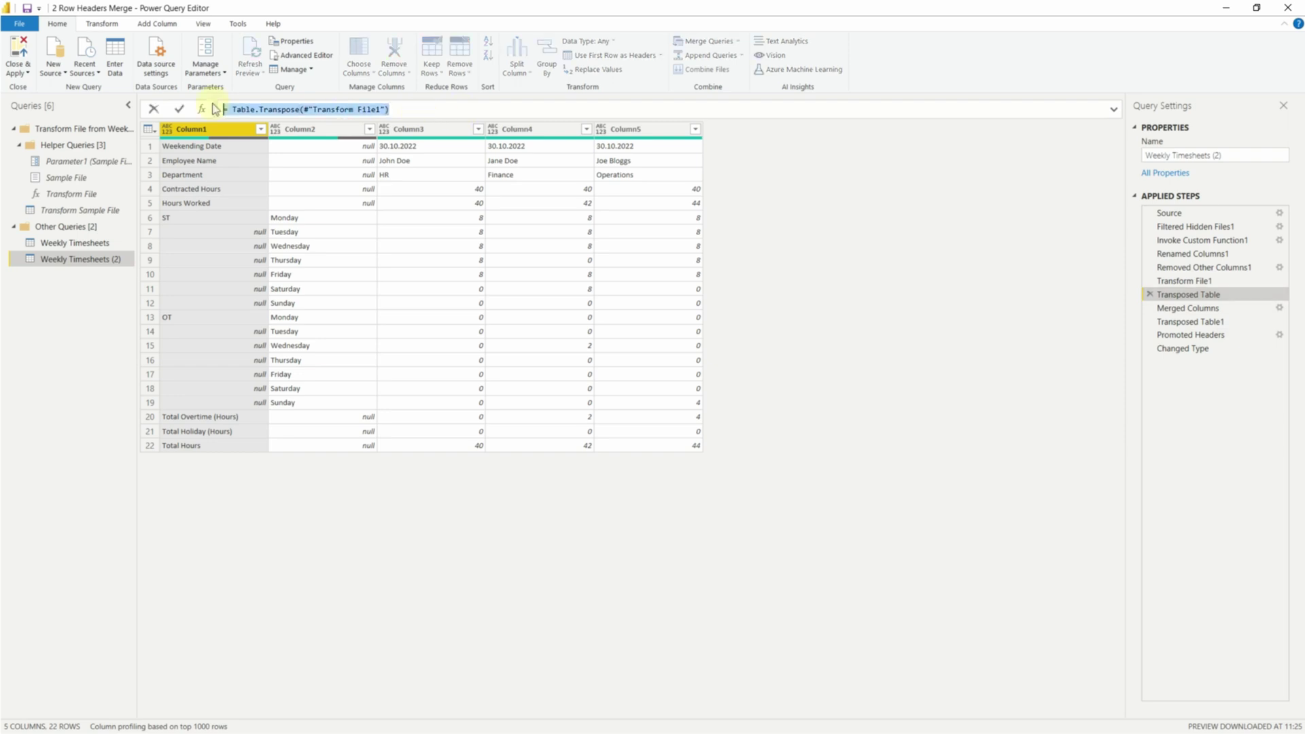
pyautogui.click(76, 243)
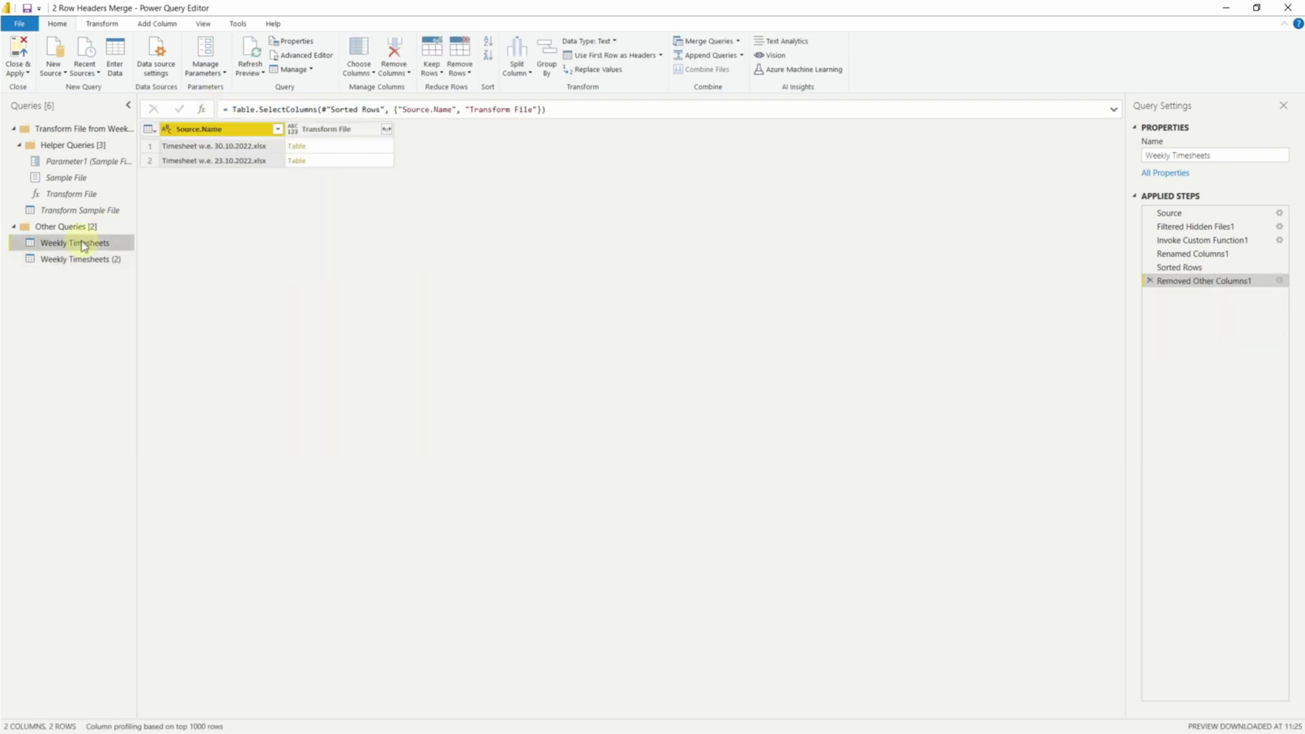
# Paste the copied Table.Transpose formula into a new Custom Column, removing the duplicate equals sign.
pyautogui.click(112, 25)
pyautogui.click(160, 26)
pyautogui.click(68, 62)
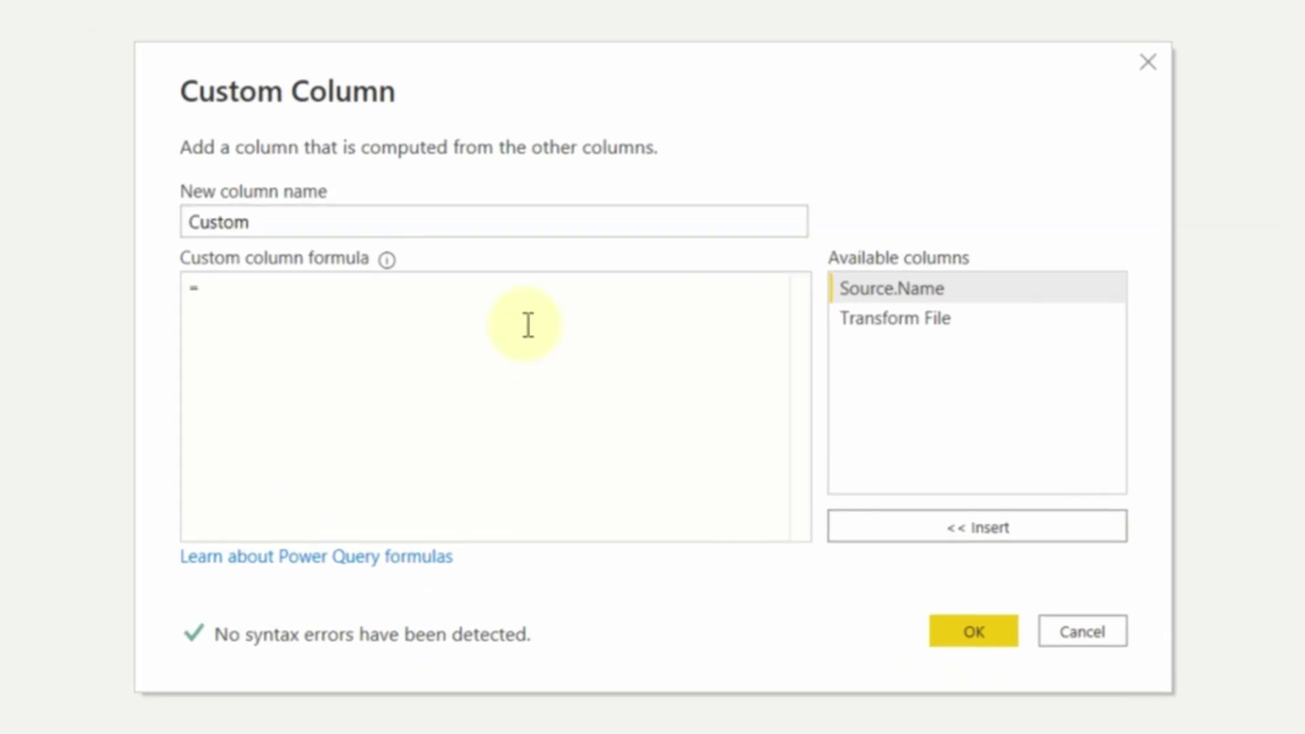
pyautogui.hotkey('ctrl', 'v')
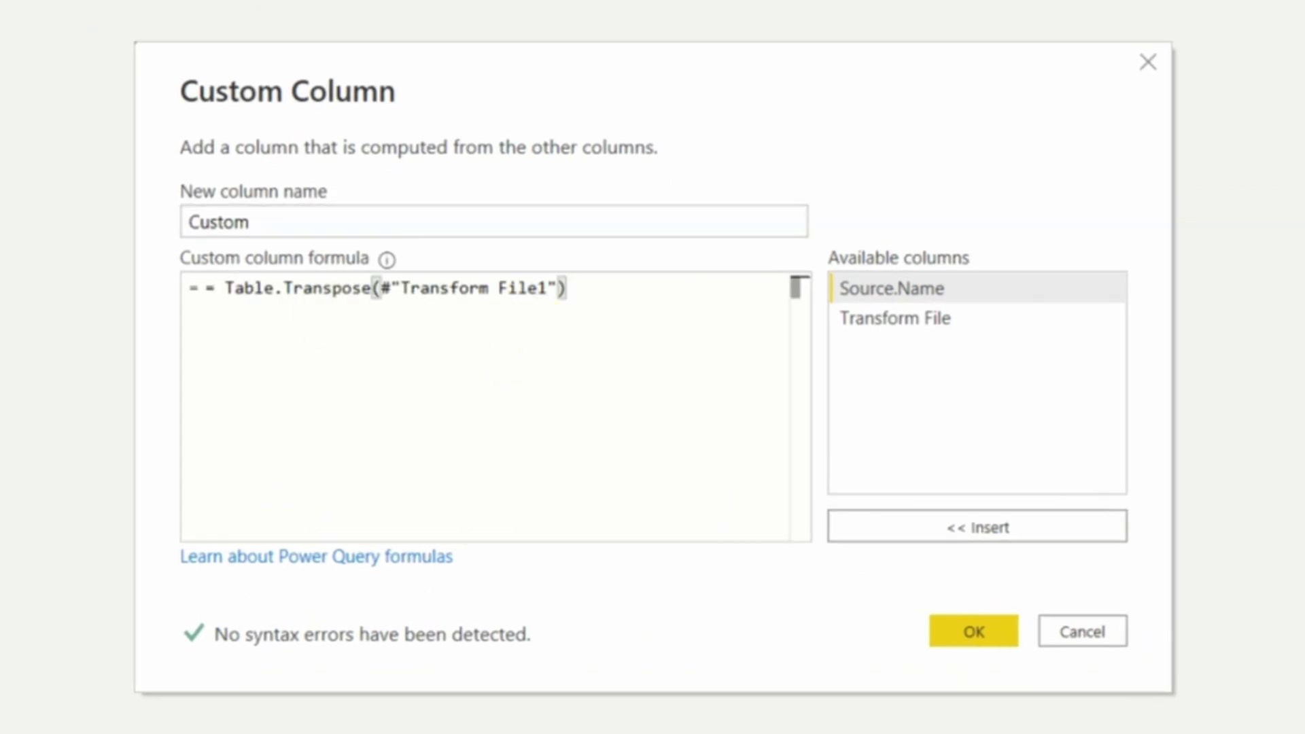
pyautogui.click(226, 289)
pyautogui.press('BackSpace')
pyautogui.press('BackSpace')
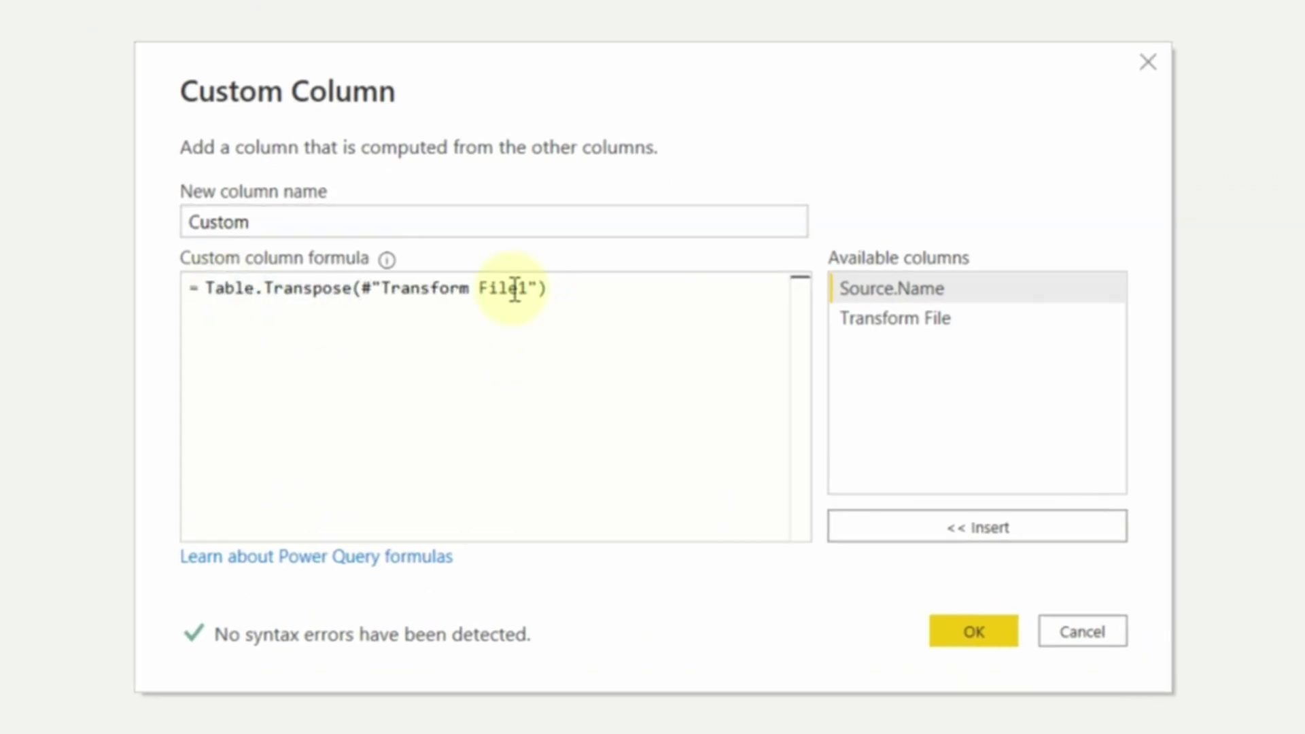
# Point the formula at [Transform File], confirm, and preview both files' transposed tables.
pyautogui.moveTo(360, 285)
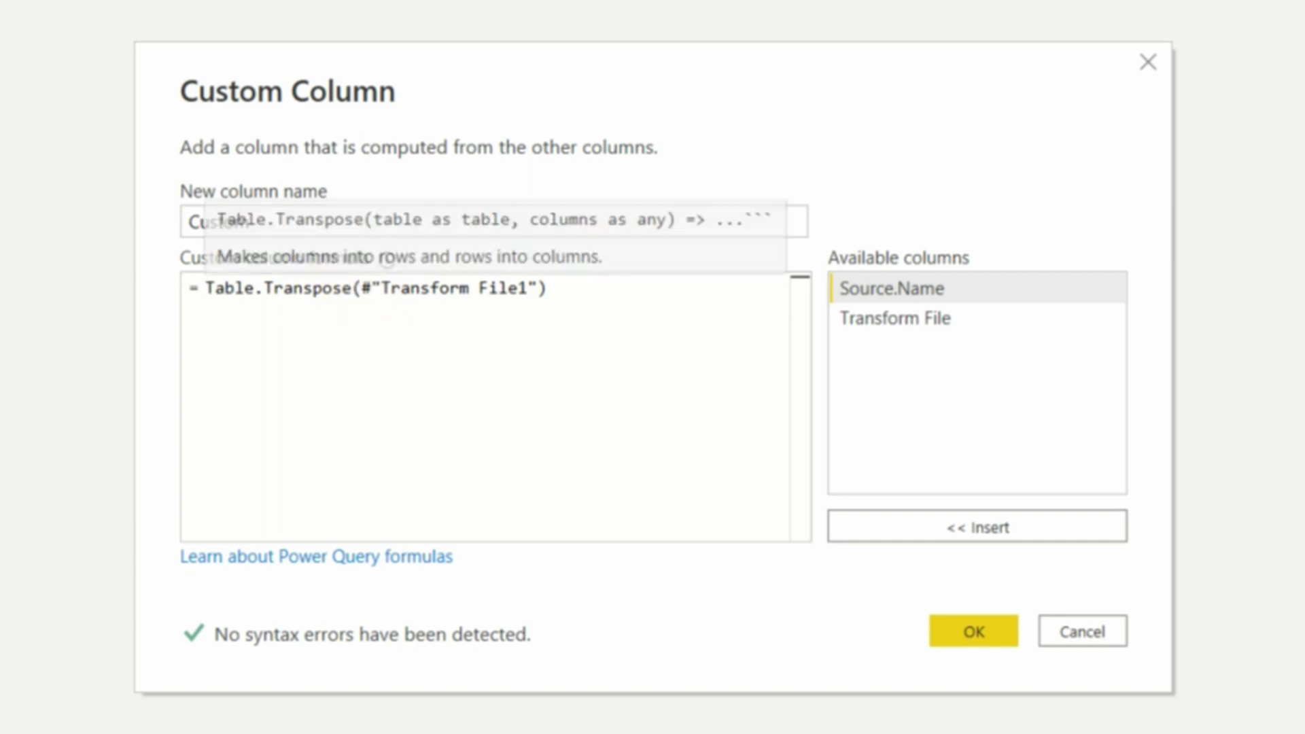
pyautogui.moveTo(361, 288); pyautogui.dragTo(537, 288)
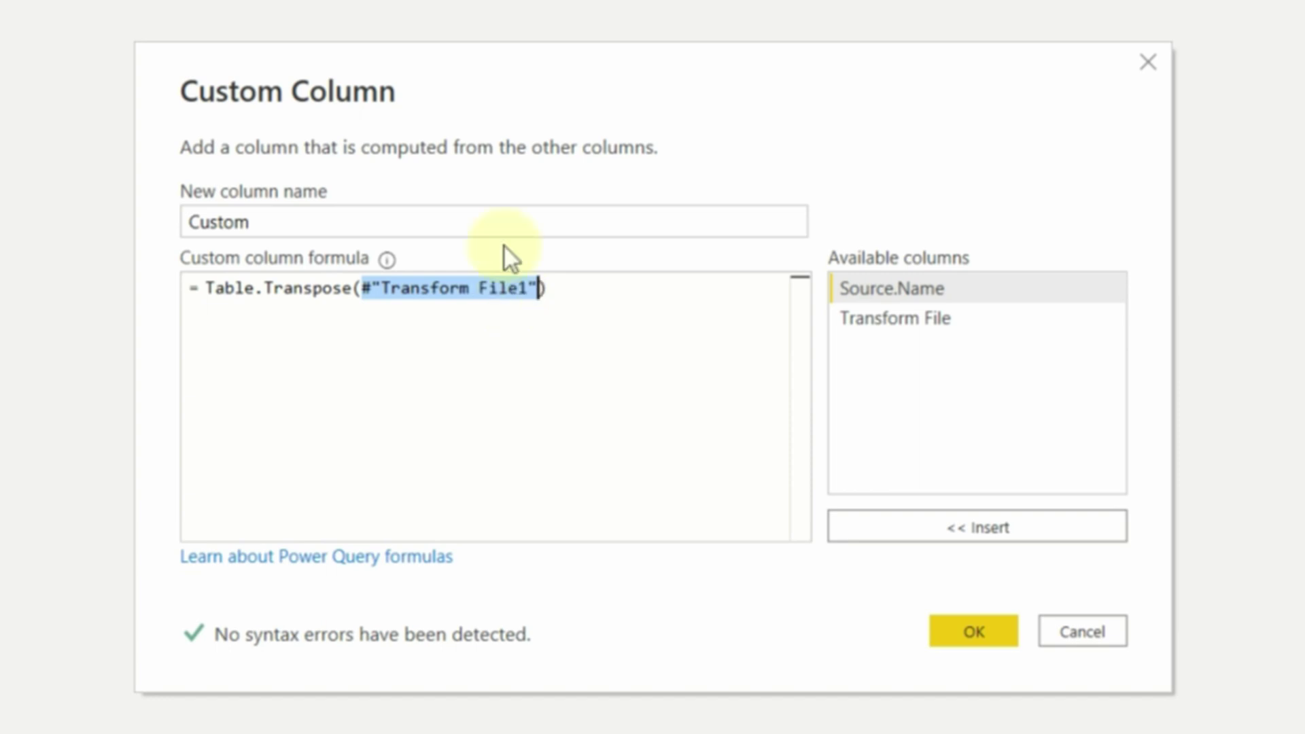
pyautogui.doubleClick(949, 322)
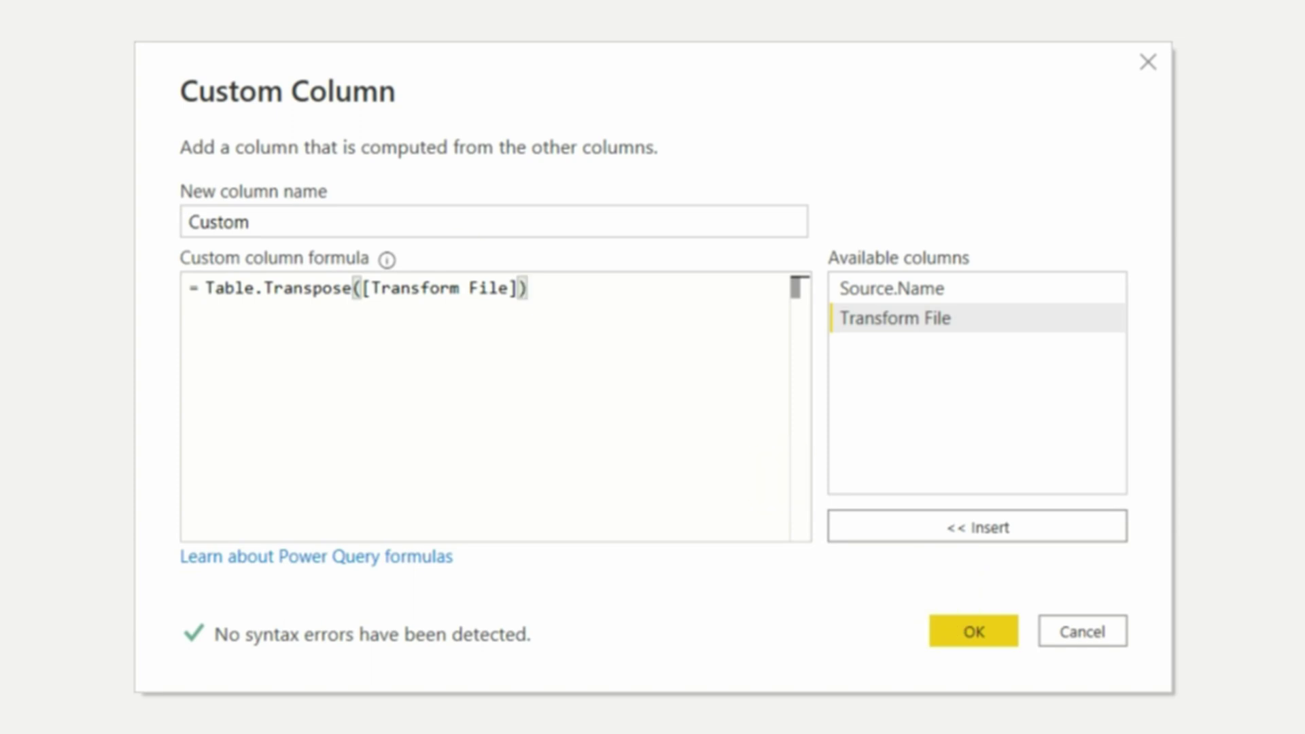
pyautogui.click(958, 622)
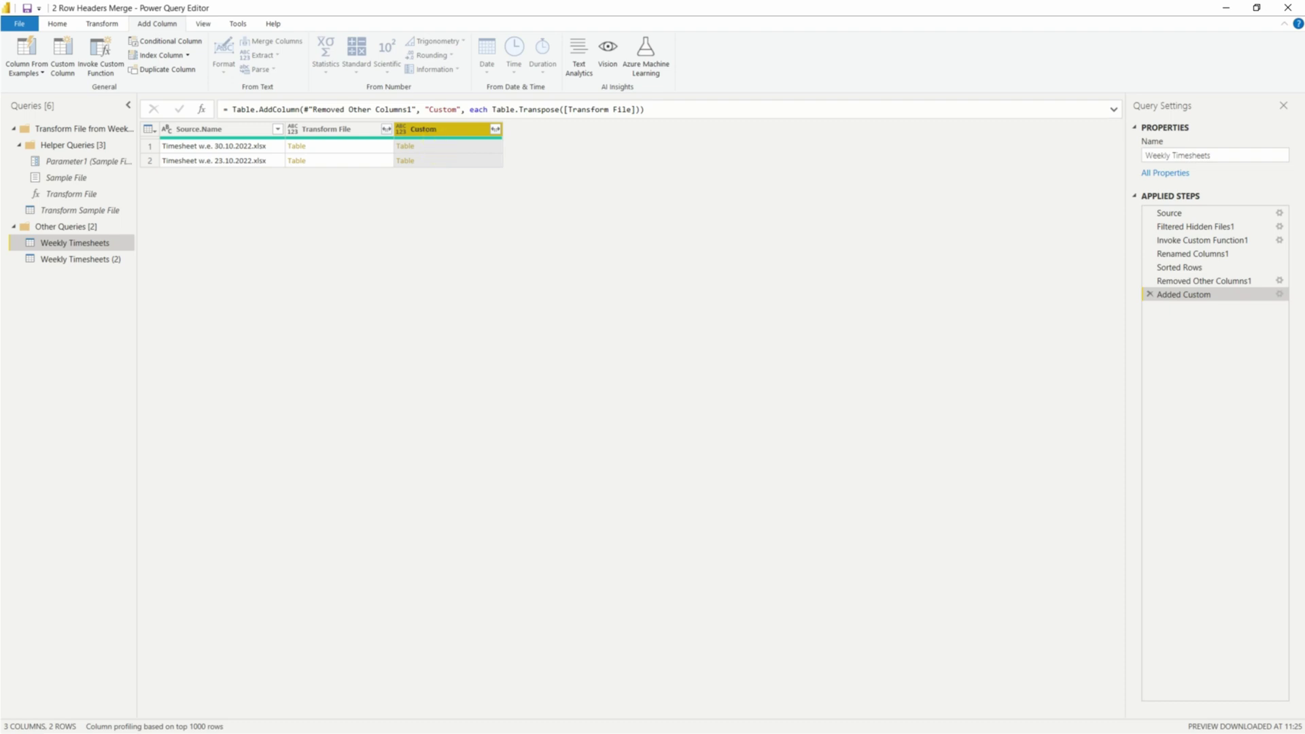
pyautogui.click(447, 150)
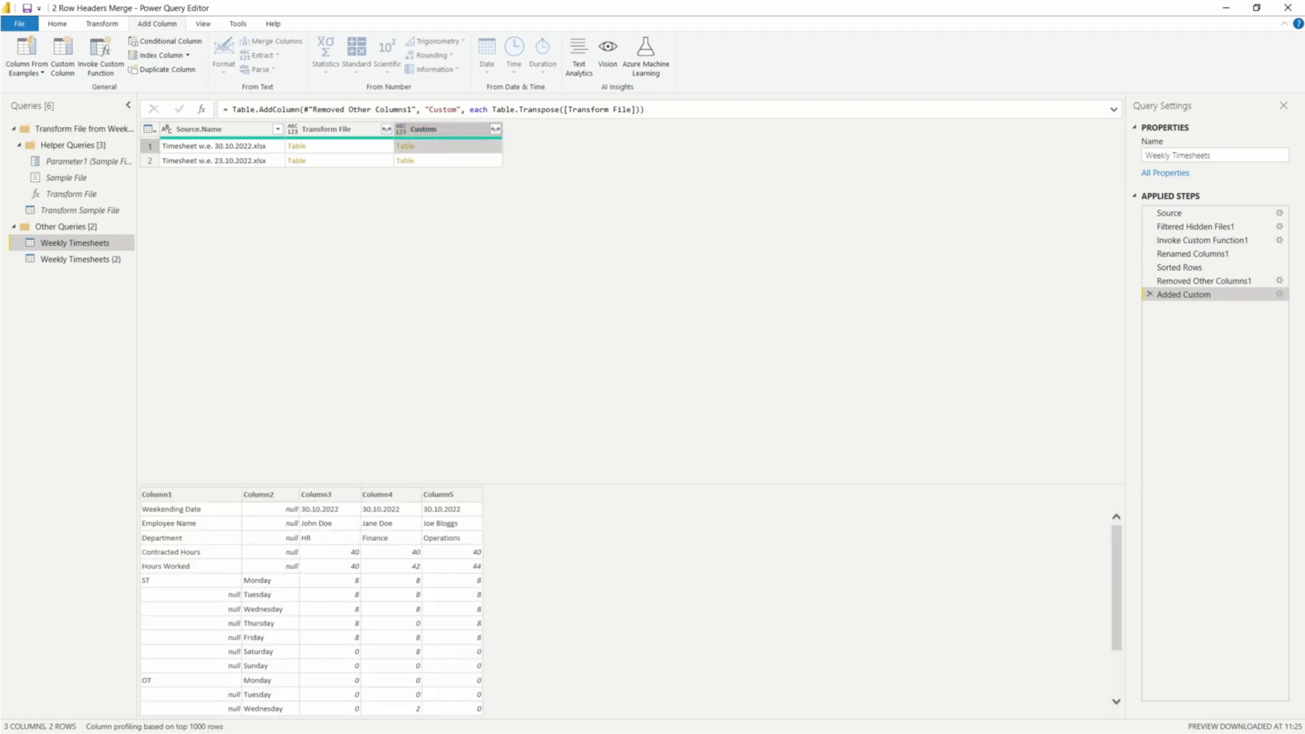
pyautogui.press('Down')
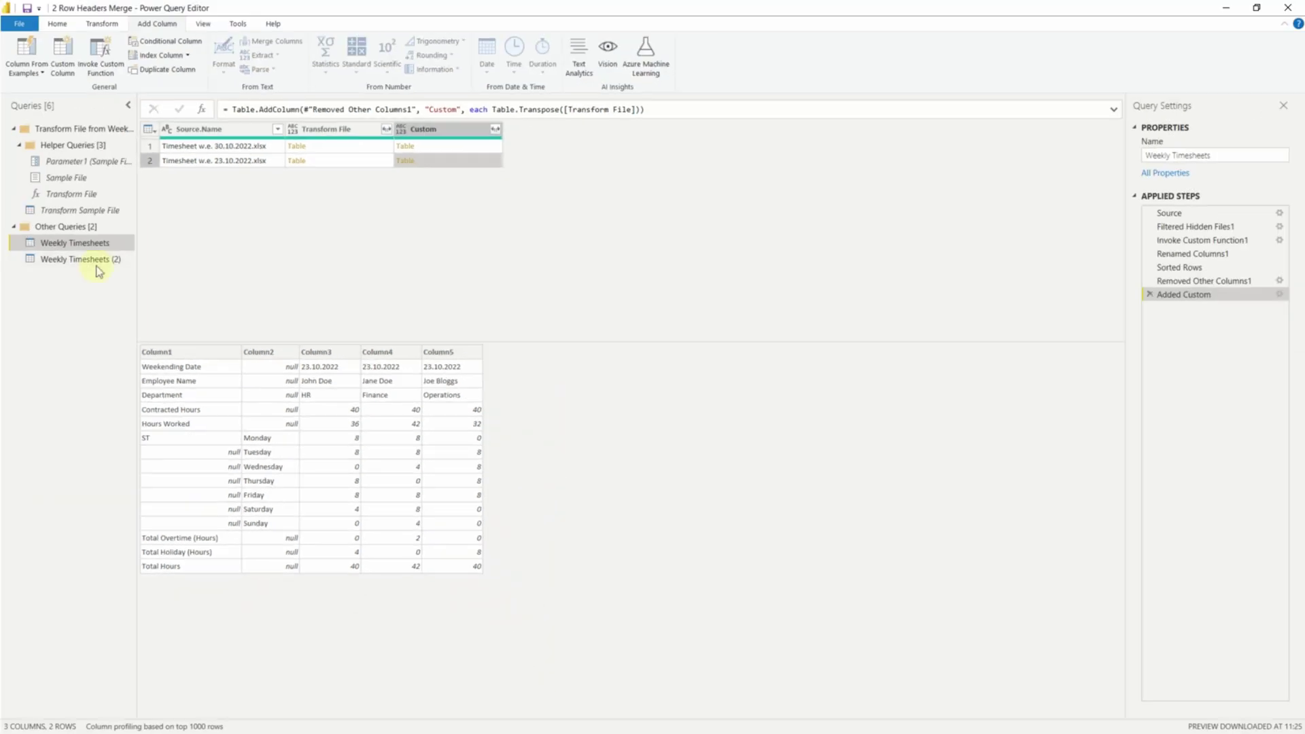
# Copy the Merged Columns step's formula from Weekly Timesheets (2).
pyautogui.click(96, 263)
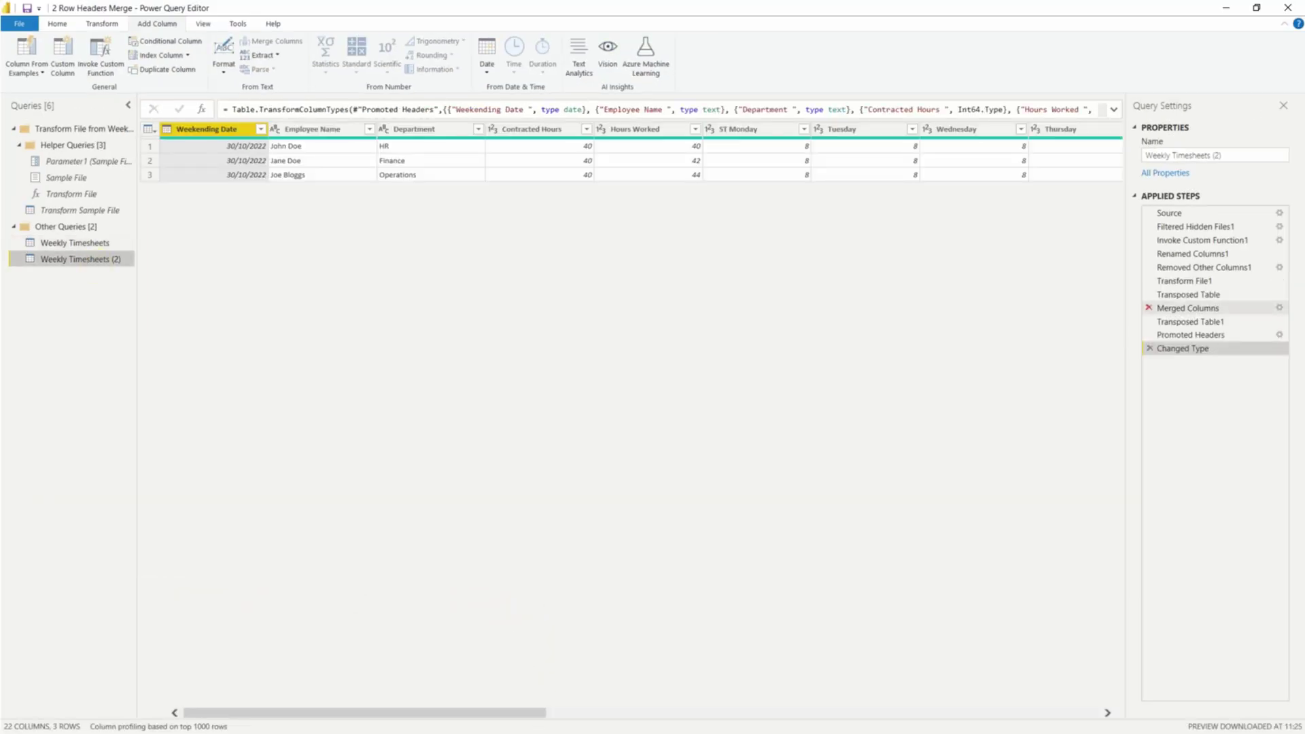
pyautogui.click(1191, 310)
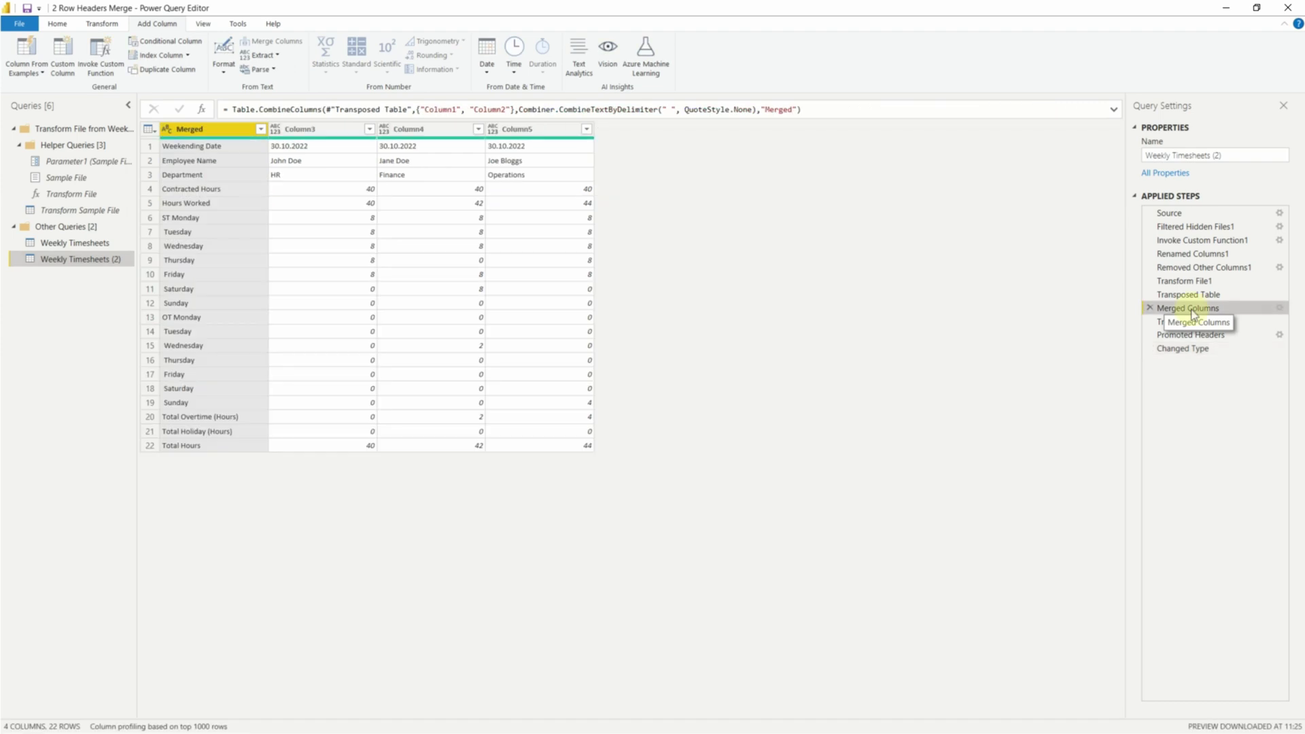
pyautogui.click(857, 114)
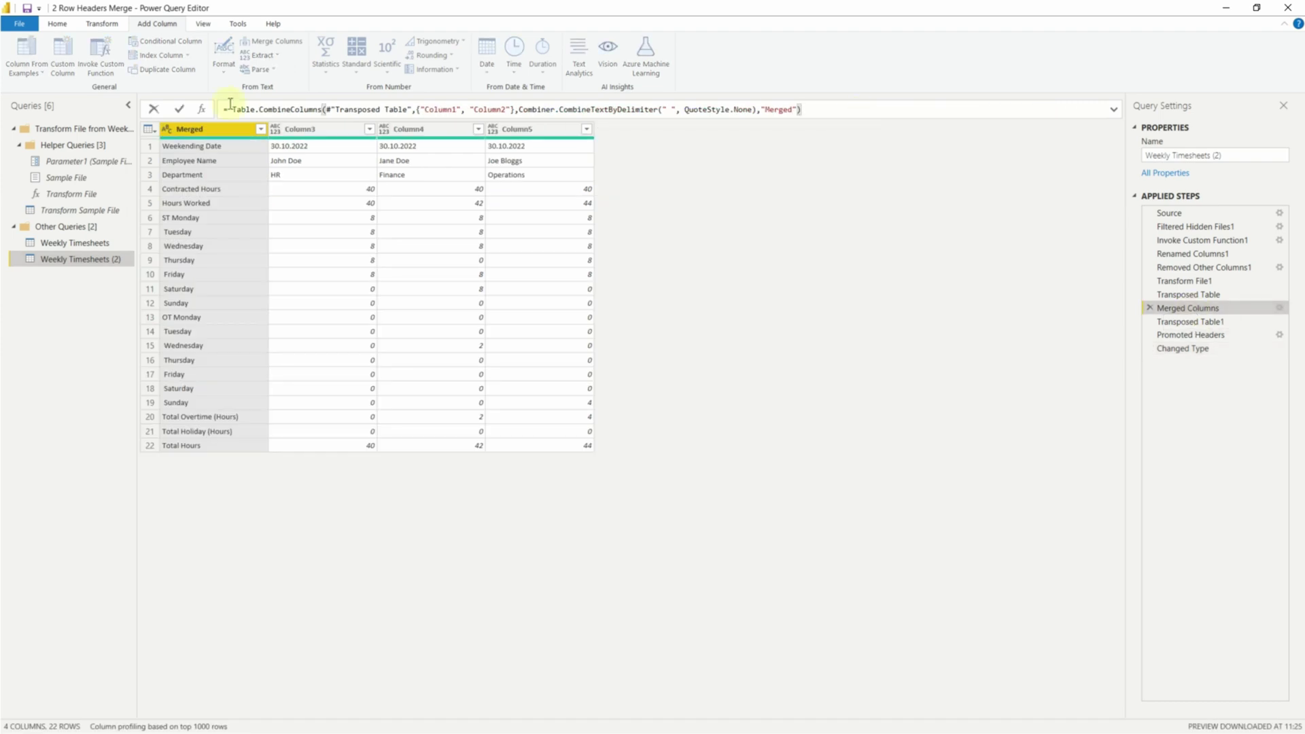
pyautogui.moveTo(232, 110); pyautogui.dragTo(854, 109)
pyautogui.hotkey('ctrl', 'c')
# Add a Custom.1 column in Weekly Timesheets using the merge formula with [Custom] as its table.
pyautogui.click(76, 244)
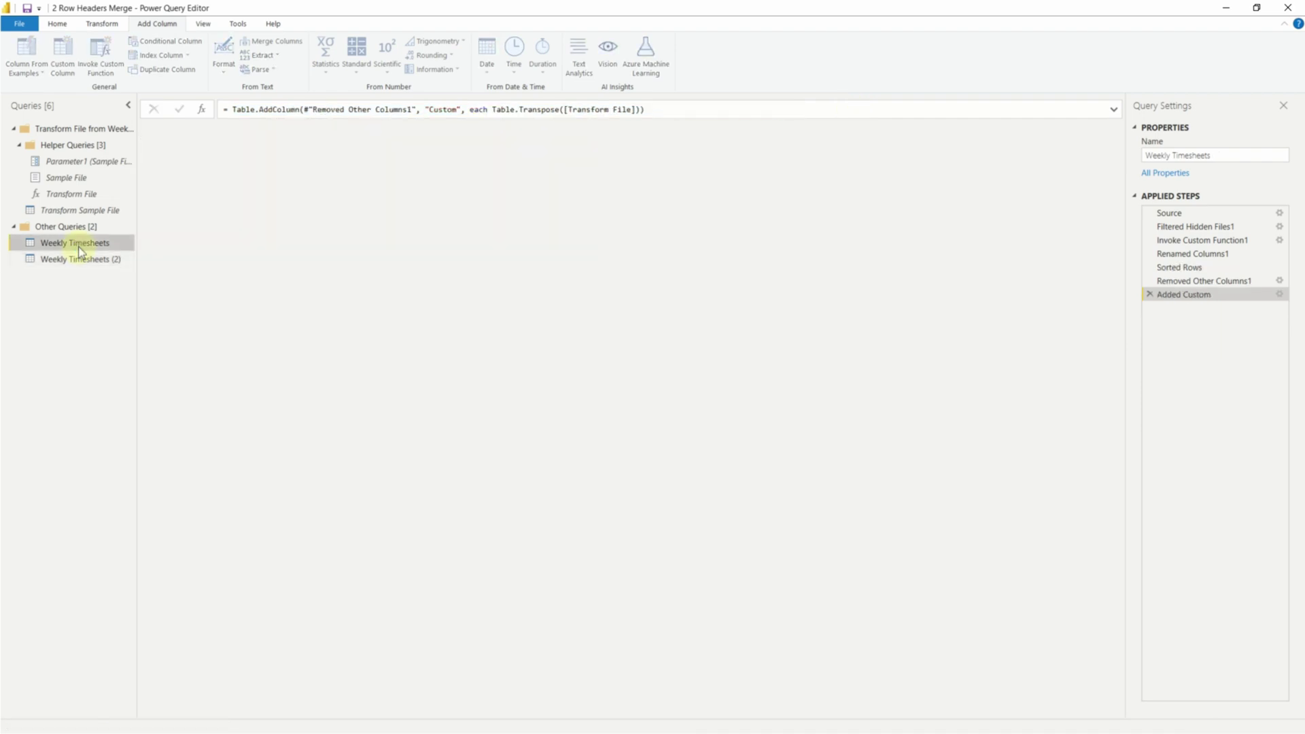
pyautogui.click(62, 58)
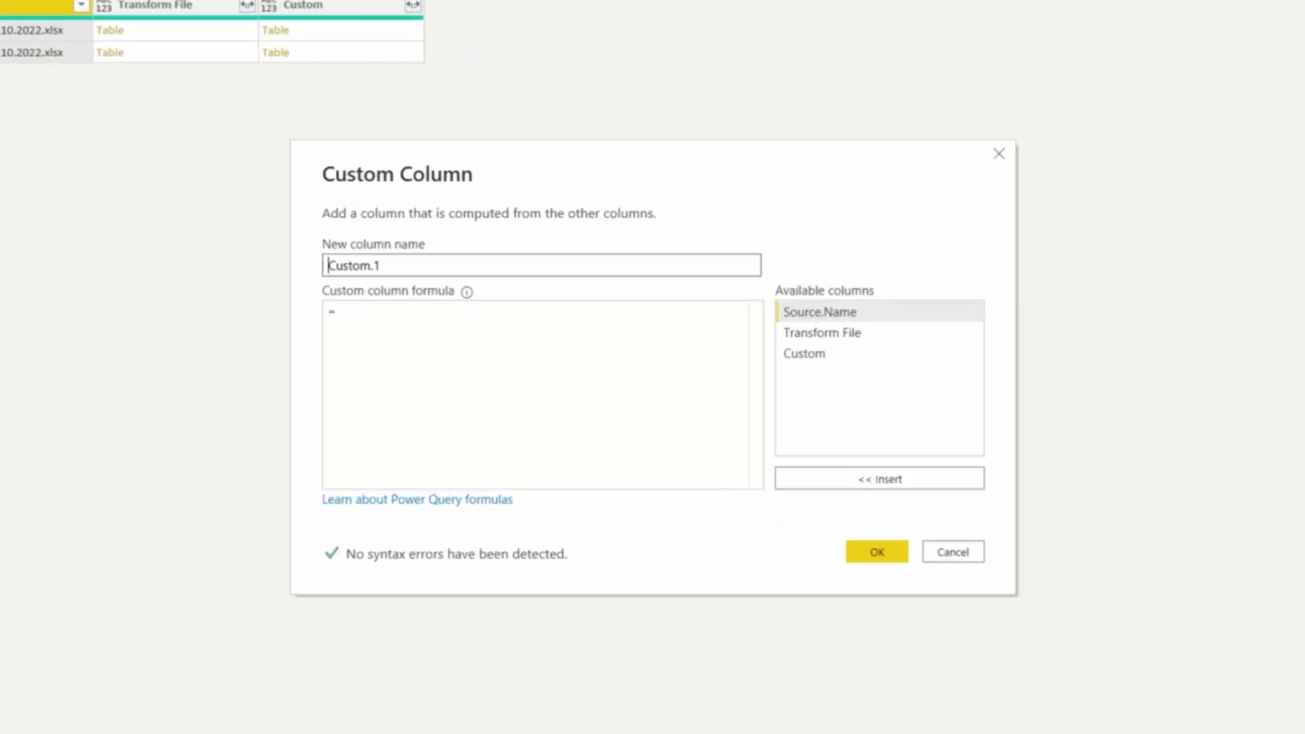
pyautogui.hotkey('ctrl', 'v')
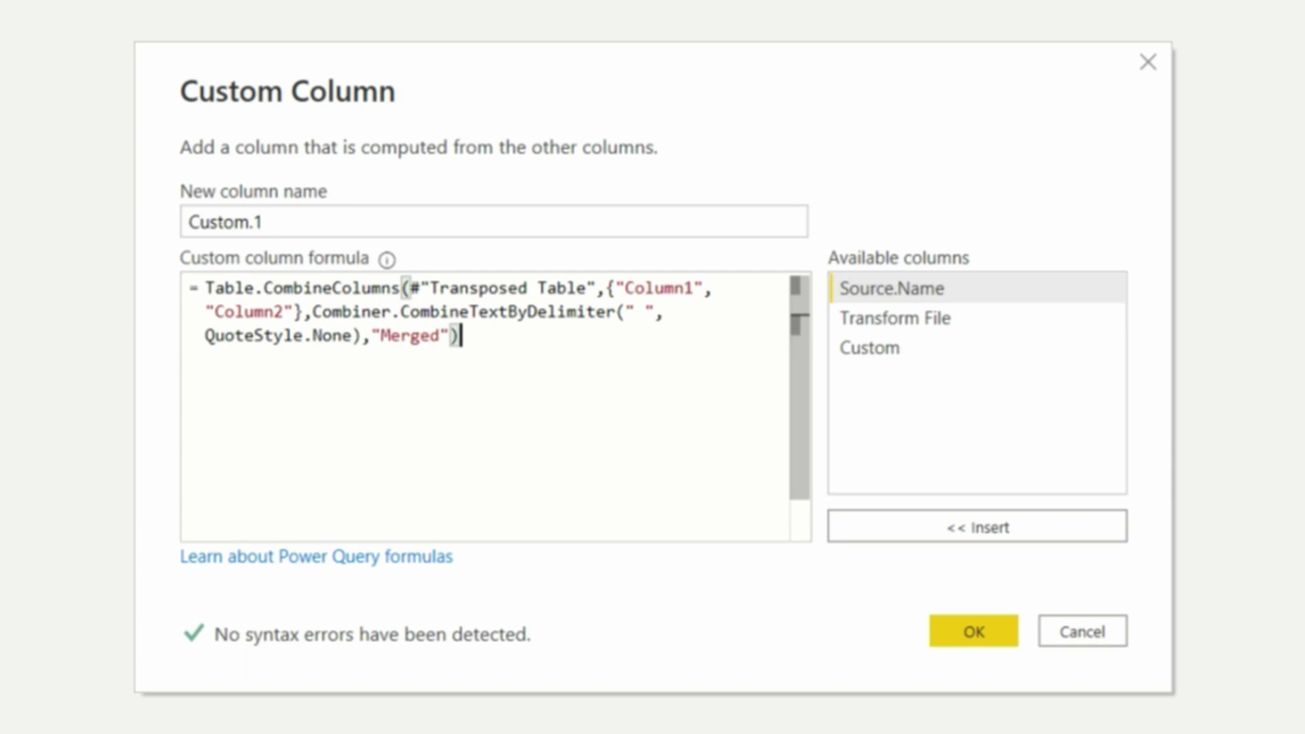
pyautogui.moveTo(411, 289); pyautogui.dragTo(596, 288)
pyautogui.doubleClick(894, 346)
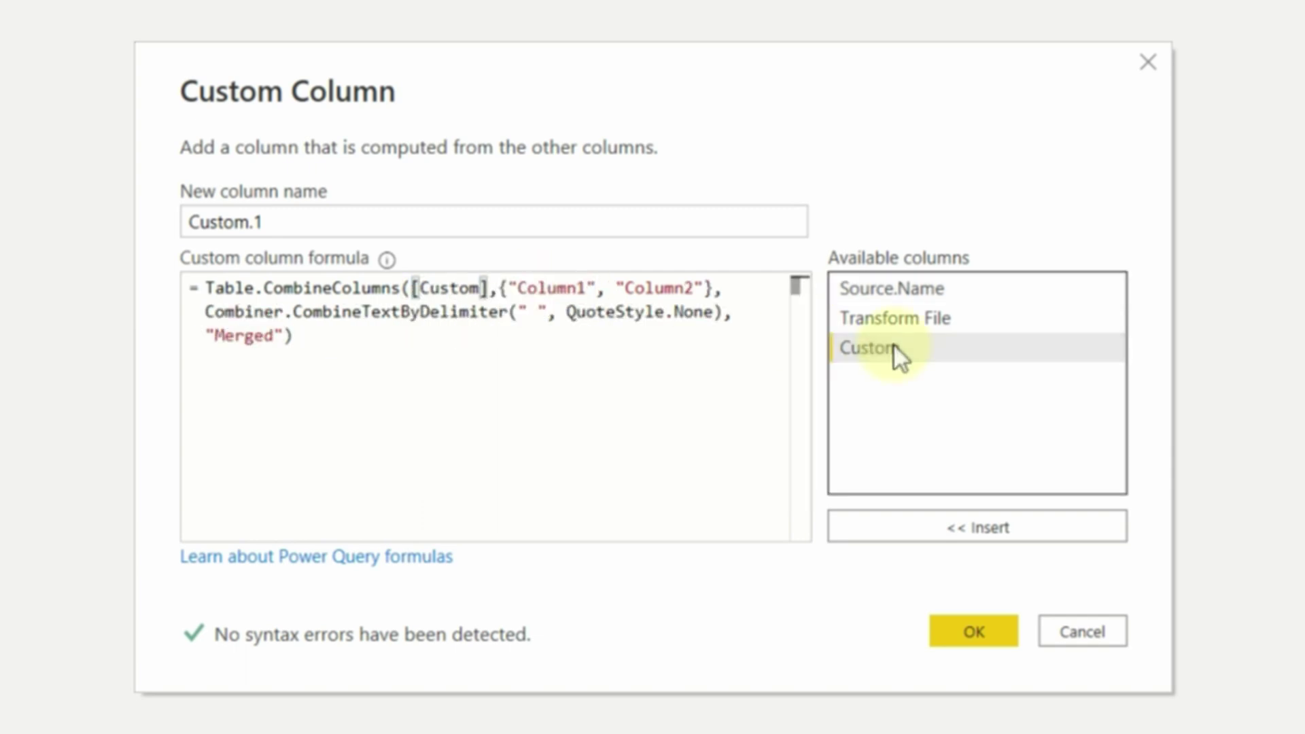
pyautogui.click(973, 632)
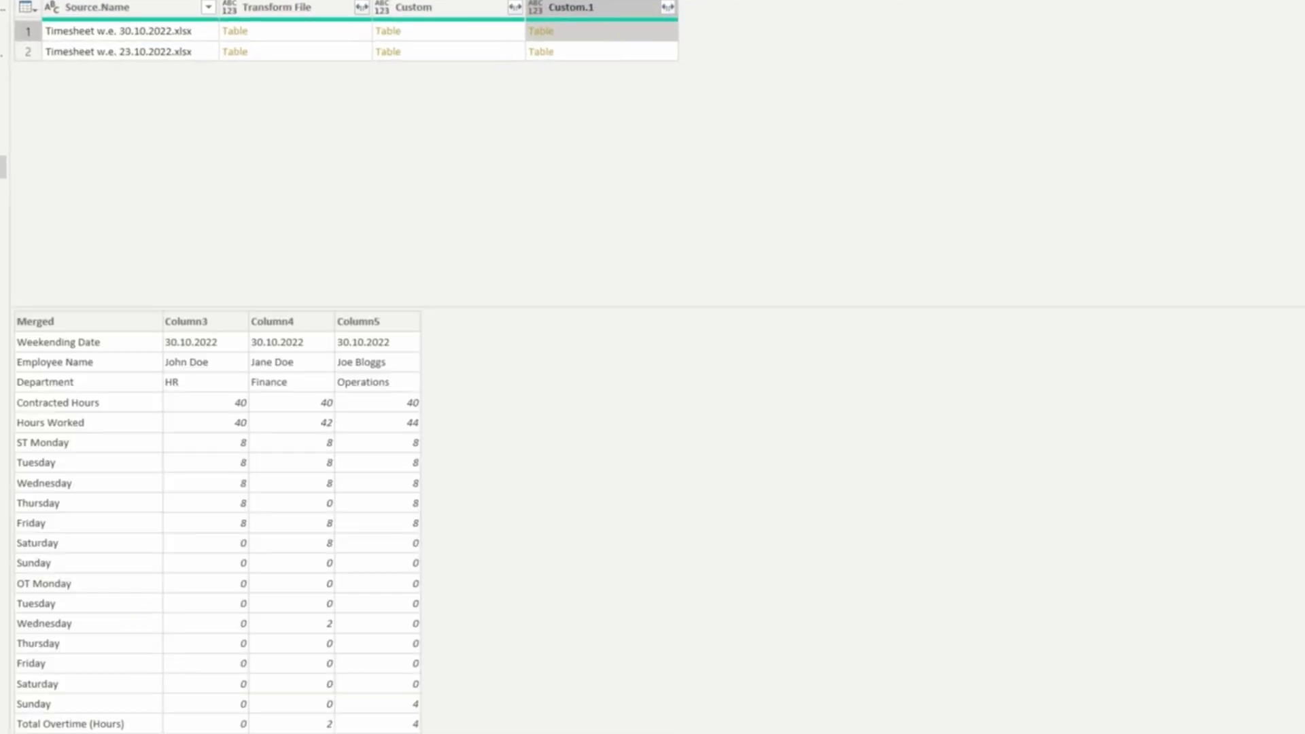
pyautogui.click(80, 259)
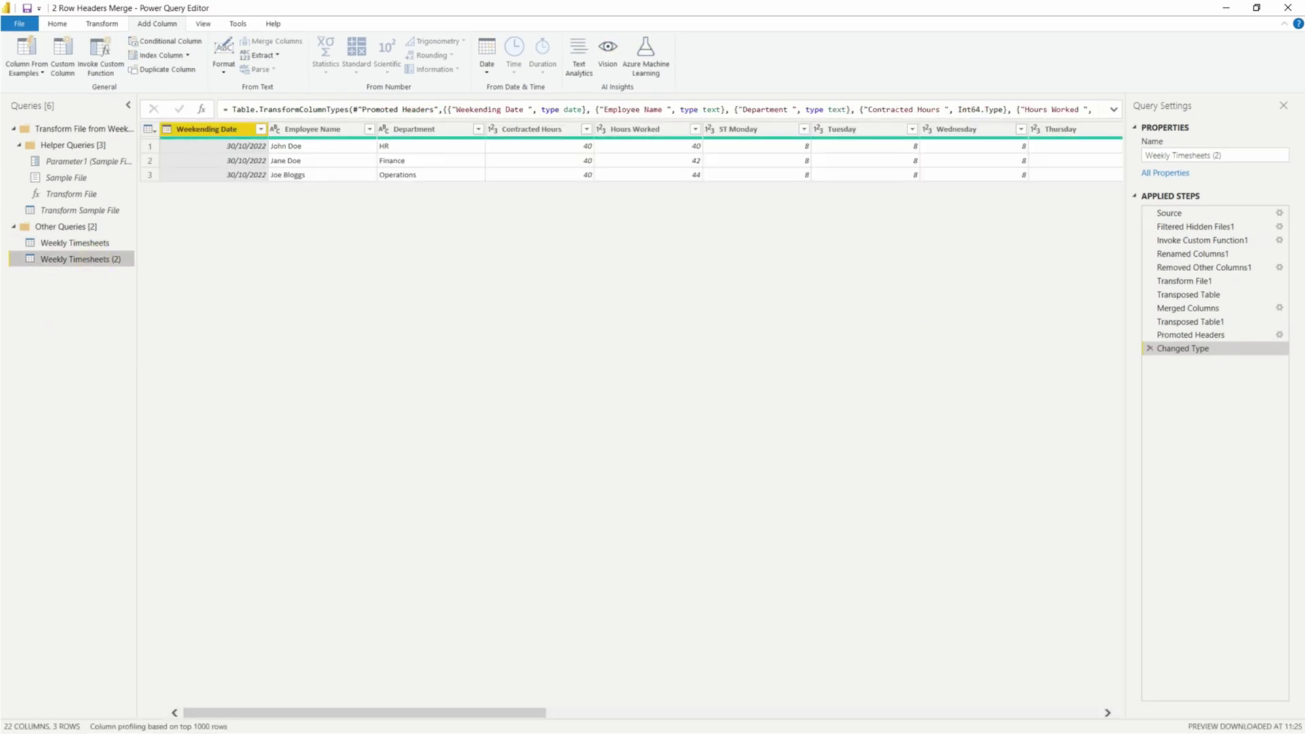
# Paste the Transposed Table1 formula into a new Custom Column in Weekly Timesheets.
pyautogui.click(1213, 322)
pyautogui.moveTo(385, 110); pyautogui.dragTo(232, 110)
pyautogui.hotkey('ctrl', 'c')
pyautogui.click(92, 243)
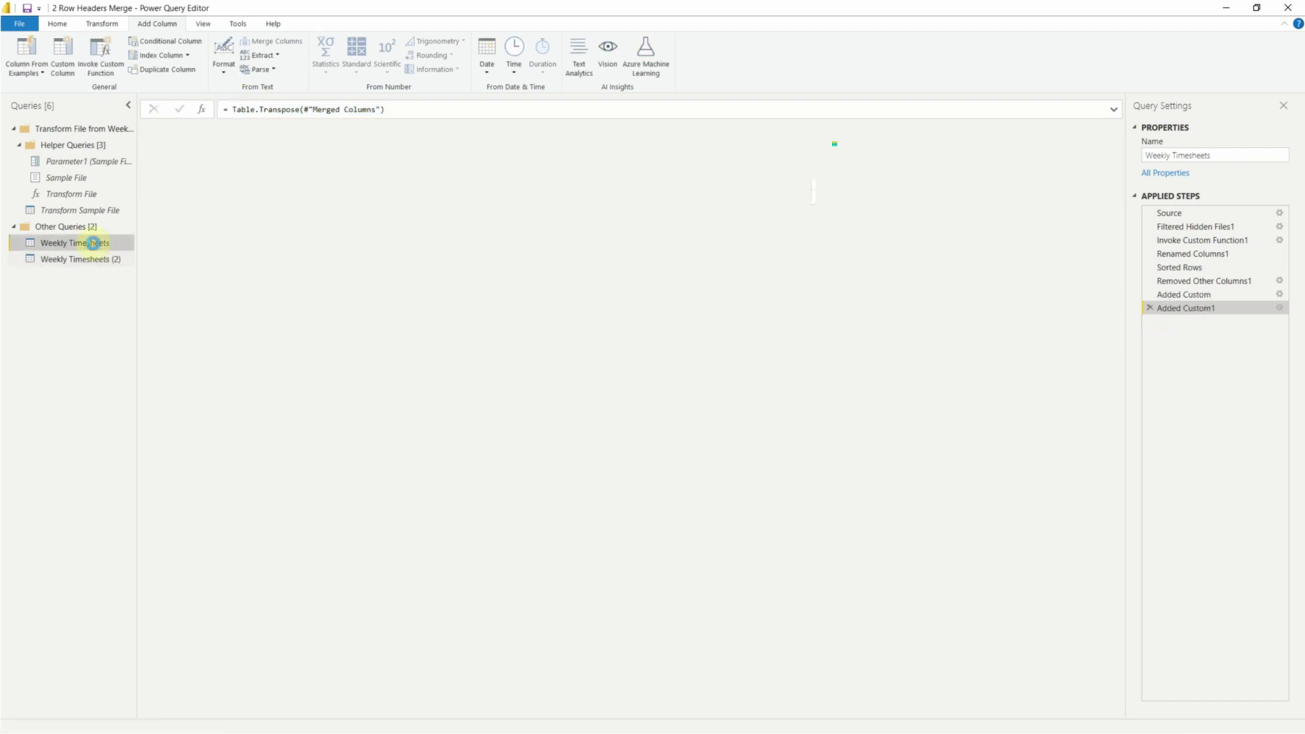
pyautogui.click(62, 54)
pyautogui.hotkey('ctrl', 'v')
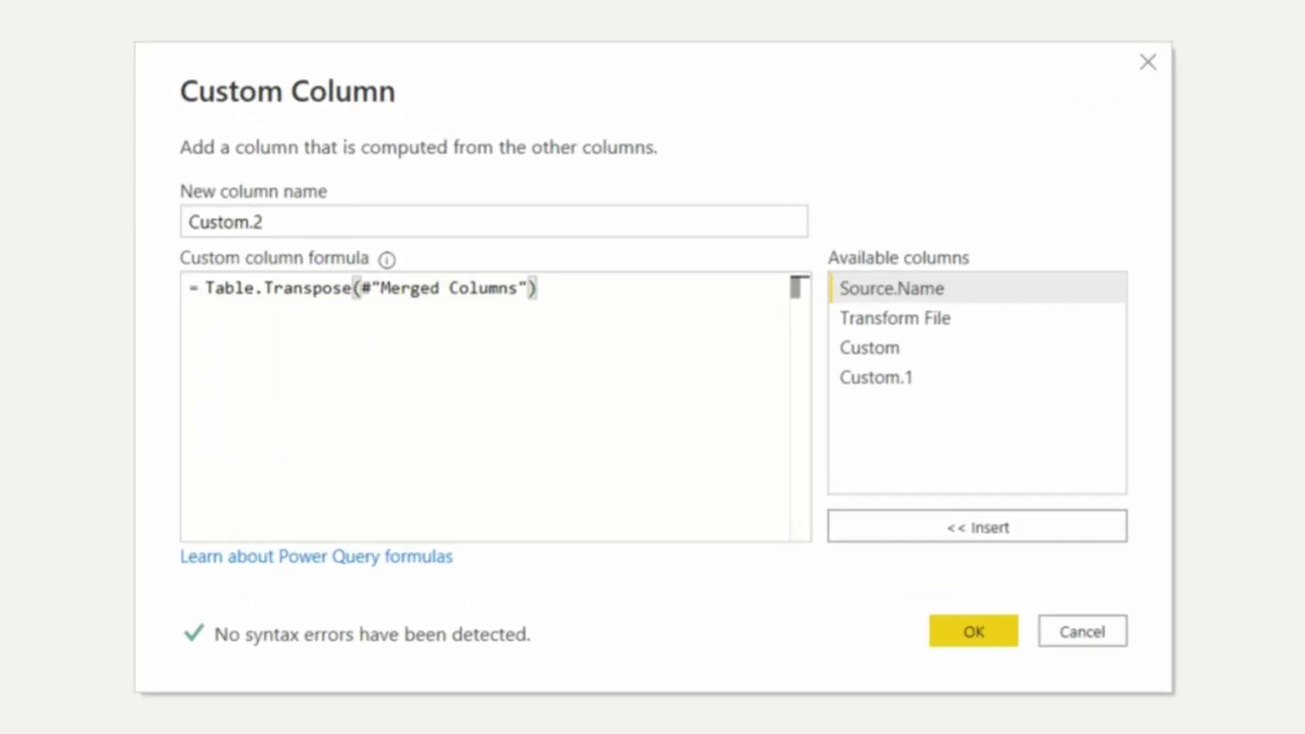
# Make it Table.Transpose([Custom.1]) as Custom.2 and preview the second file's table.
pyautogui.moveTo(528, 288); pyautogui.dragTo(361, 288)
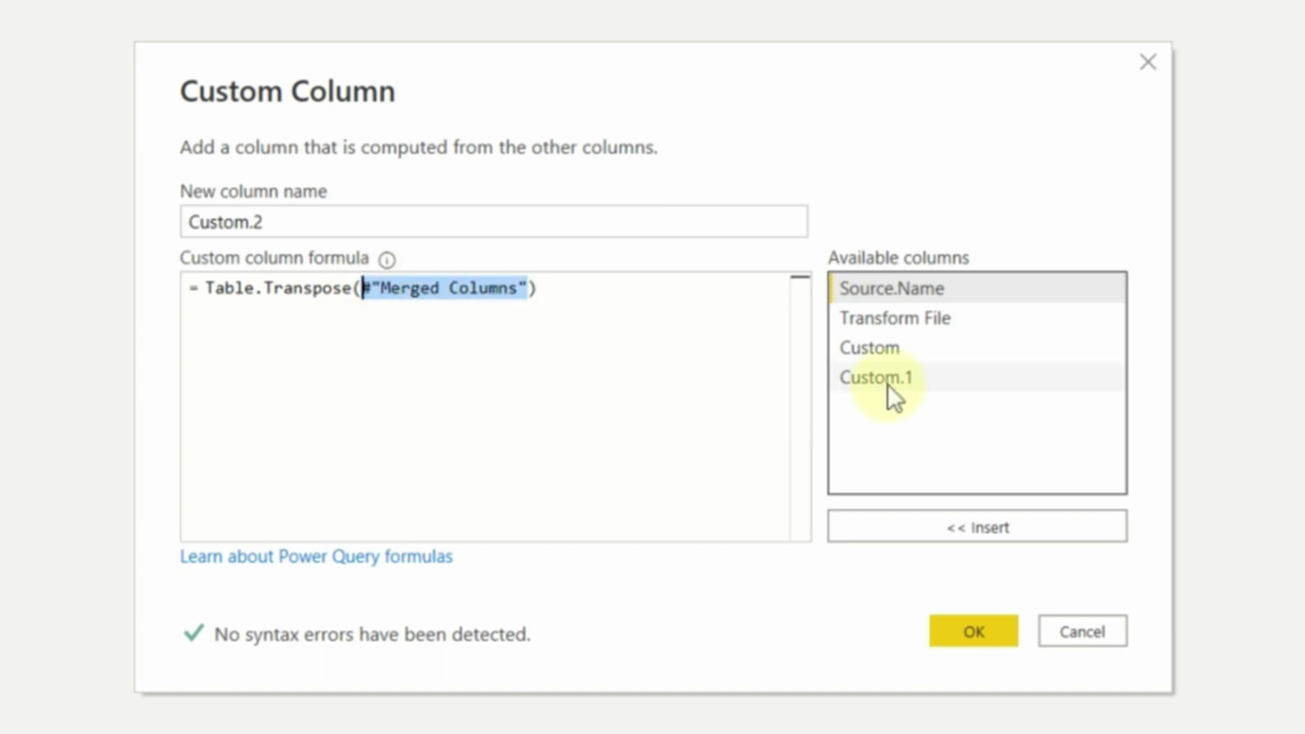
pyautogui.doubleClick(888, 382)
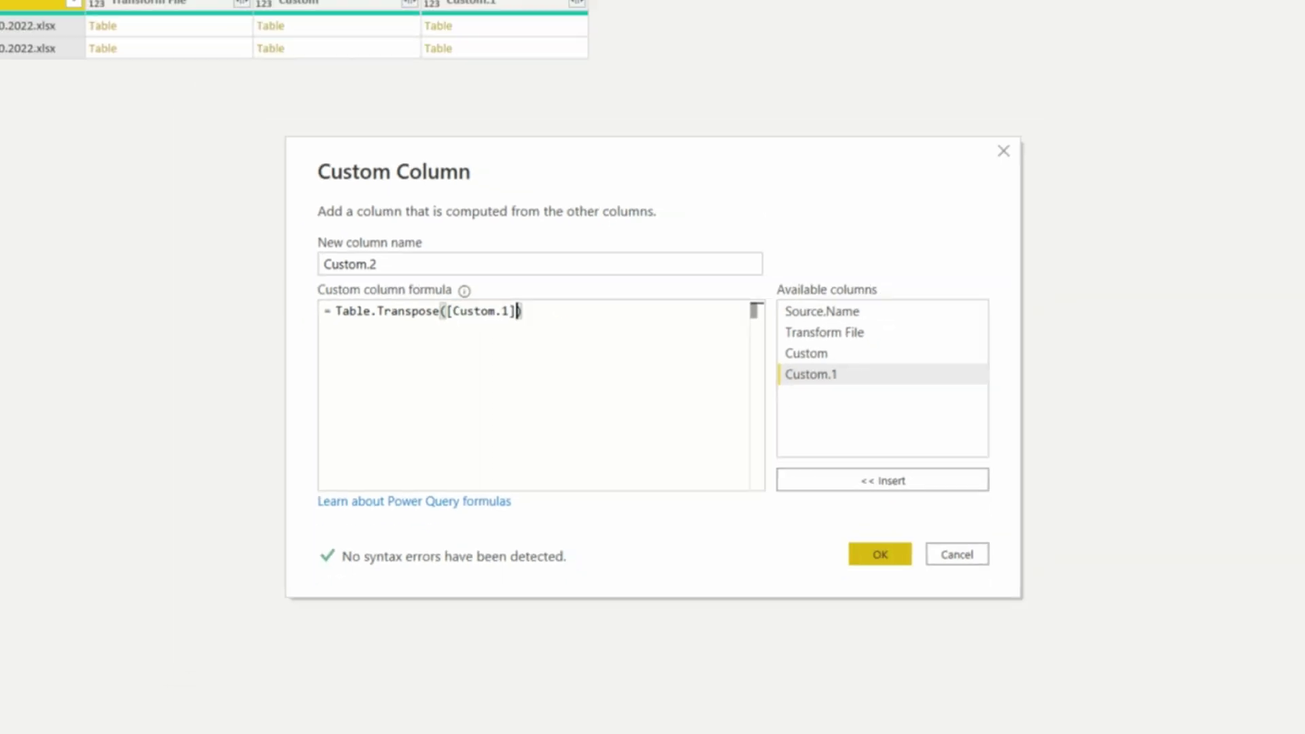
pyautogui.click(957, 634)
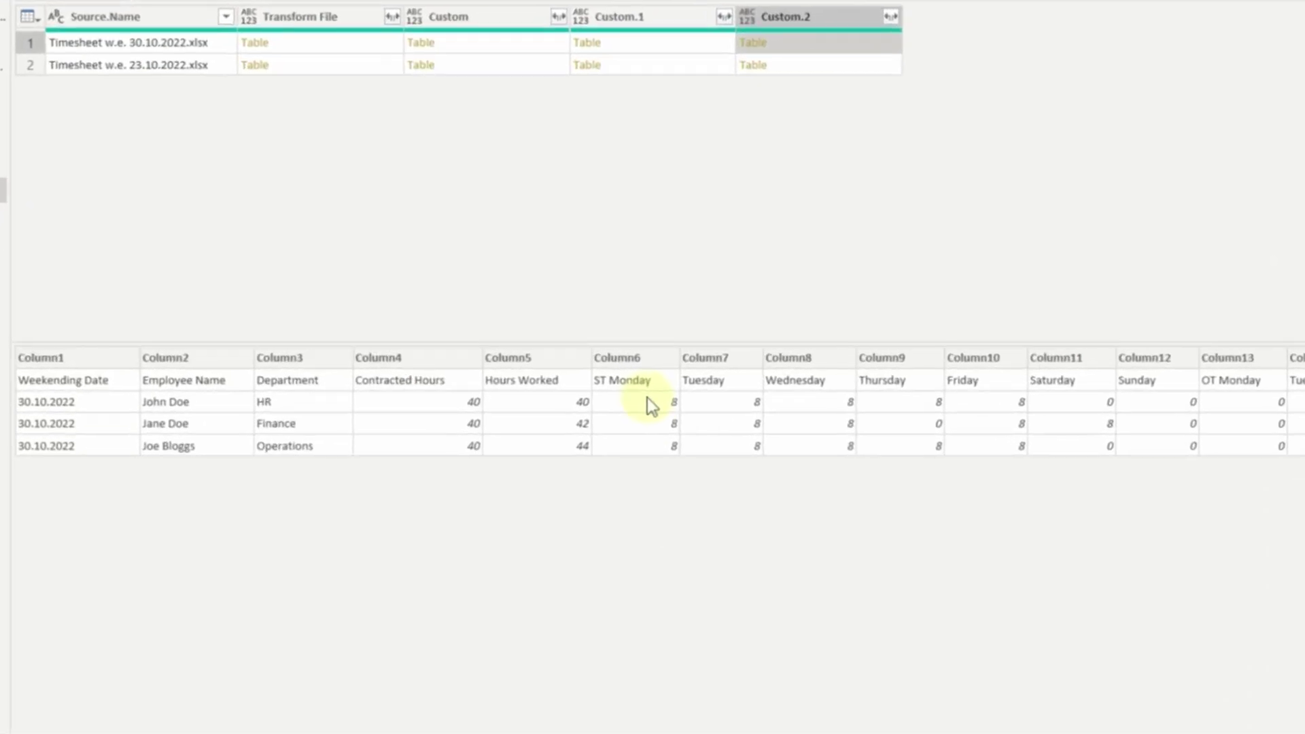
pyautogui.click(807, 63)
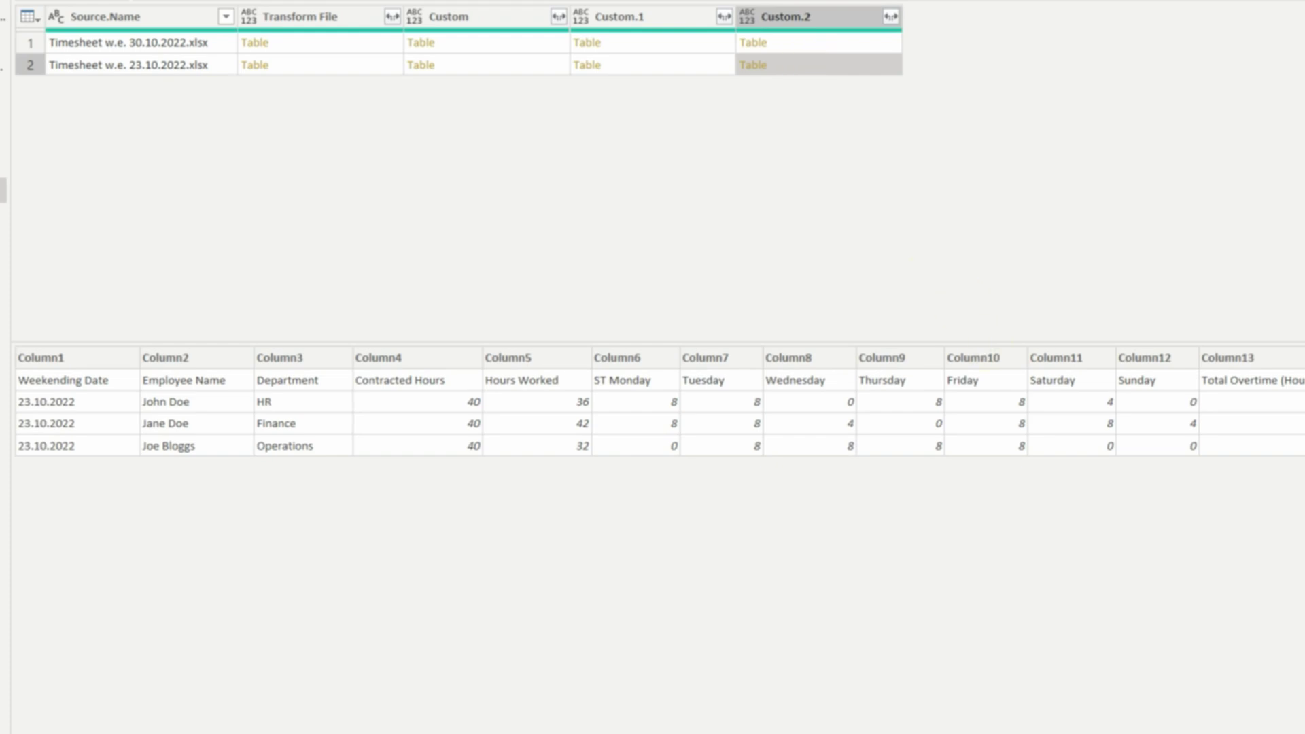
pyautogui.click(63, 259)
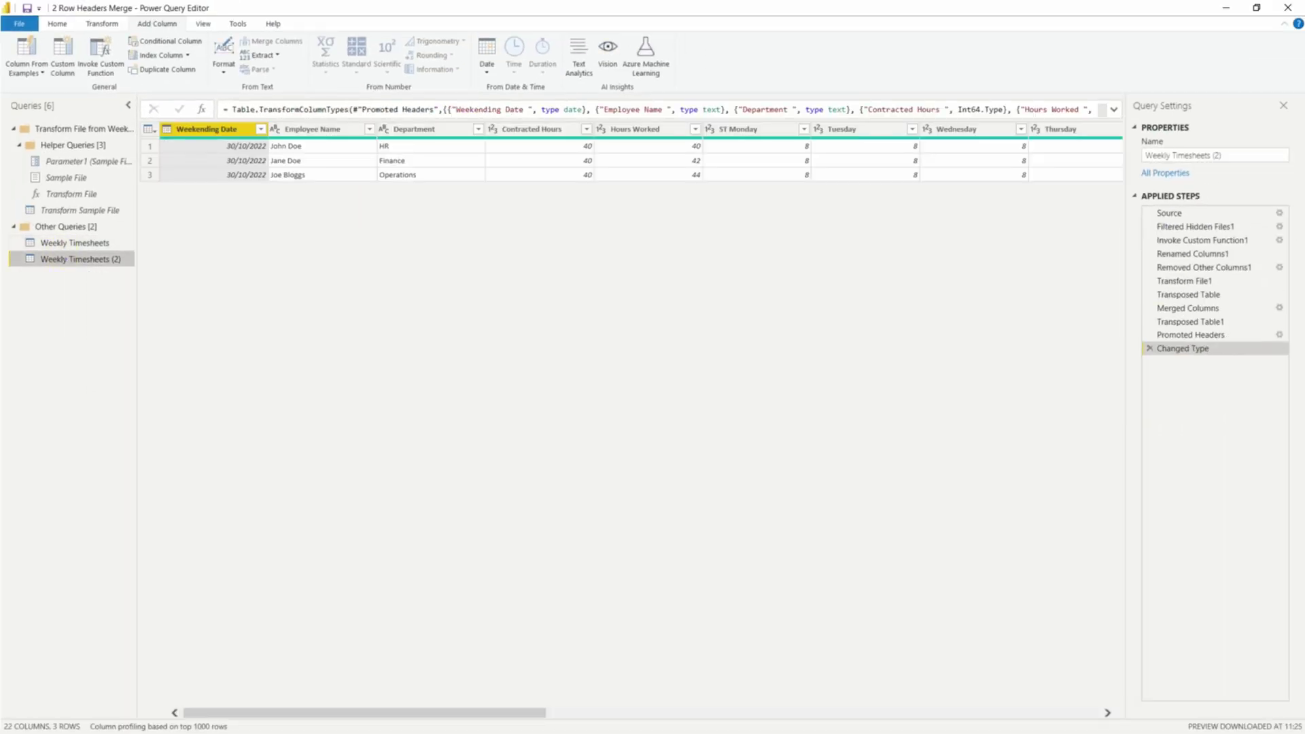
# Add Custom.3 as Table.PromoteHeaders([Custom.2]), reusing the Promoted Headers formula from Weekly Timesheets (2).
pyautogui.click(1190, 334)
pyautogui.moveTo(554, 109); pyautogui.dragTo(235, 109)
pyautogui.hotkey('ctrl', 'c')
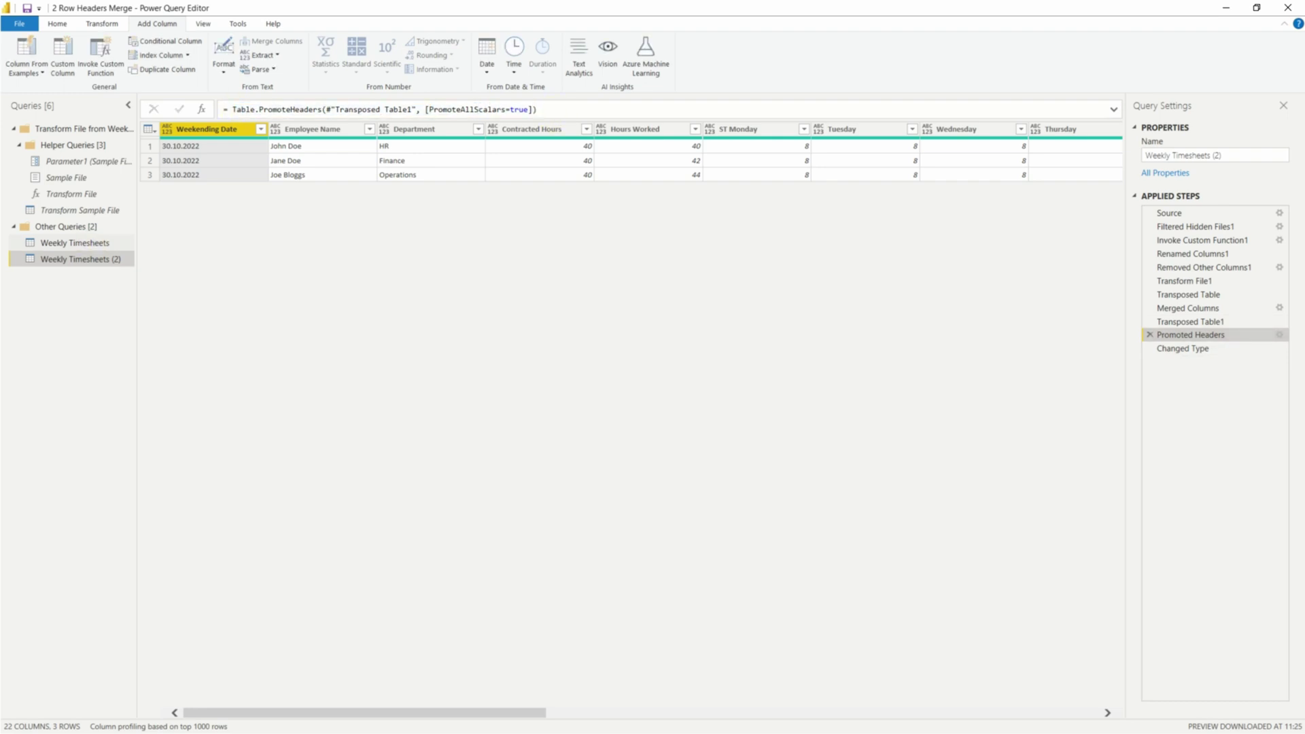
pyautogui.click(92, 246)
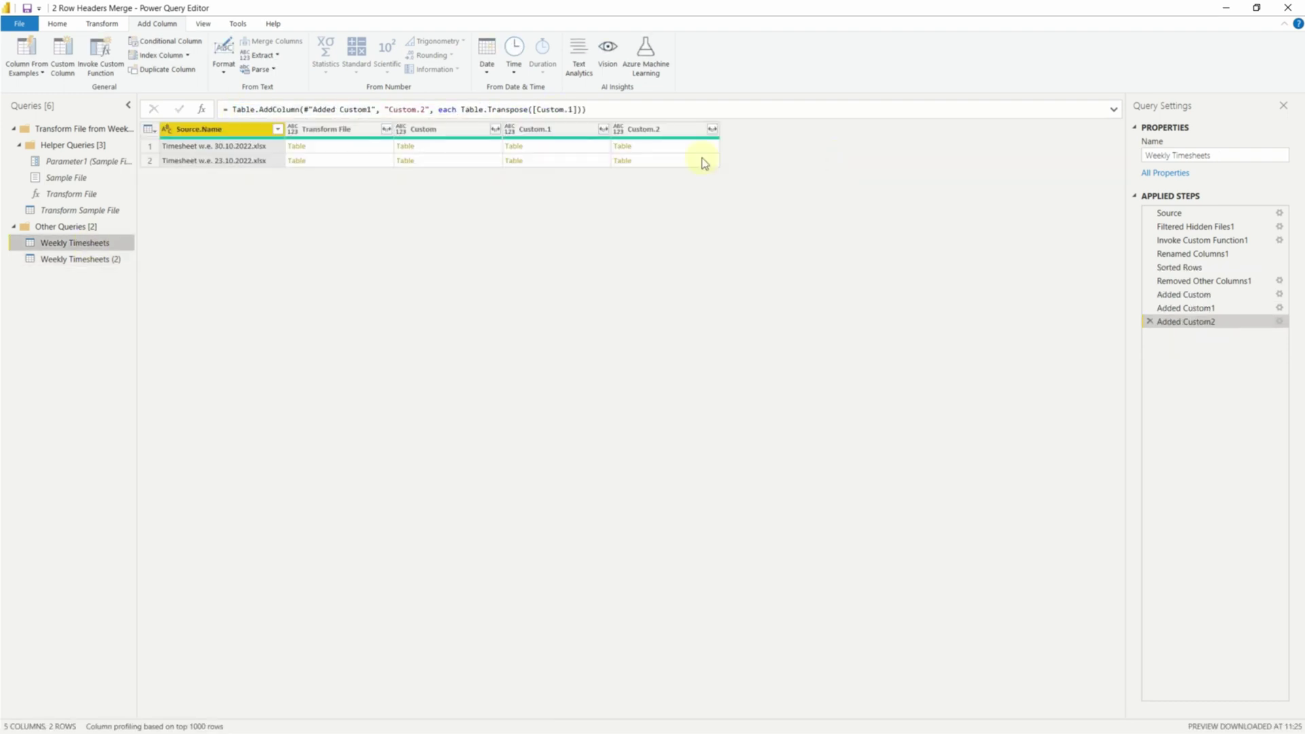
pyautogui.click(62, 54)
pyautogui.hotkey('ctrl', 'v')
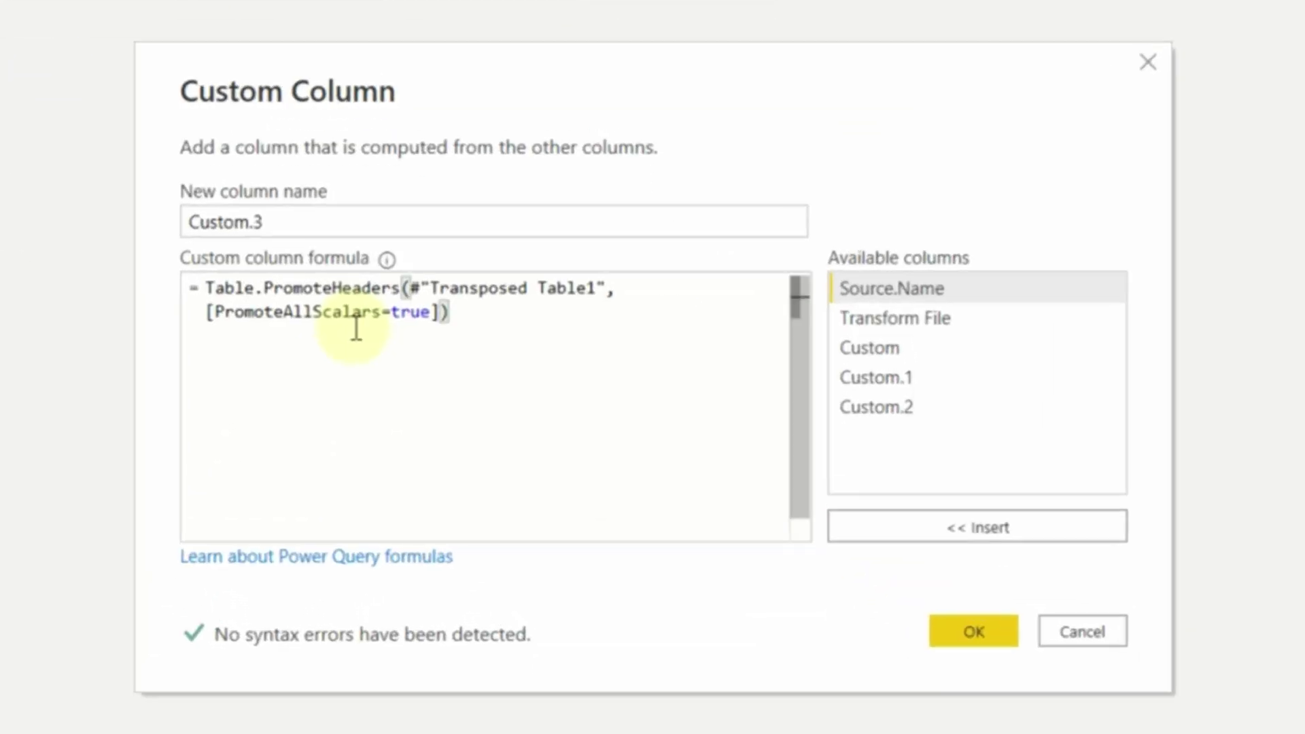
pyautogui.moveTo(606, 288); pyautogui.dragTo(411, 288)
pyautogui.click(901, 410)
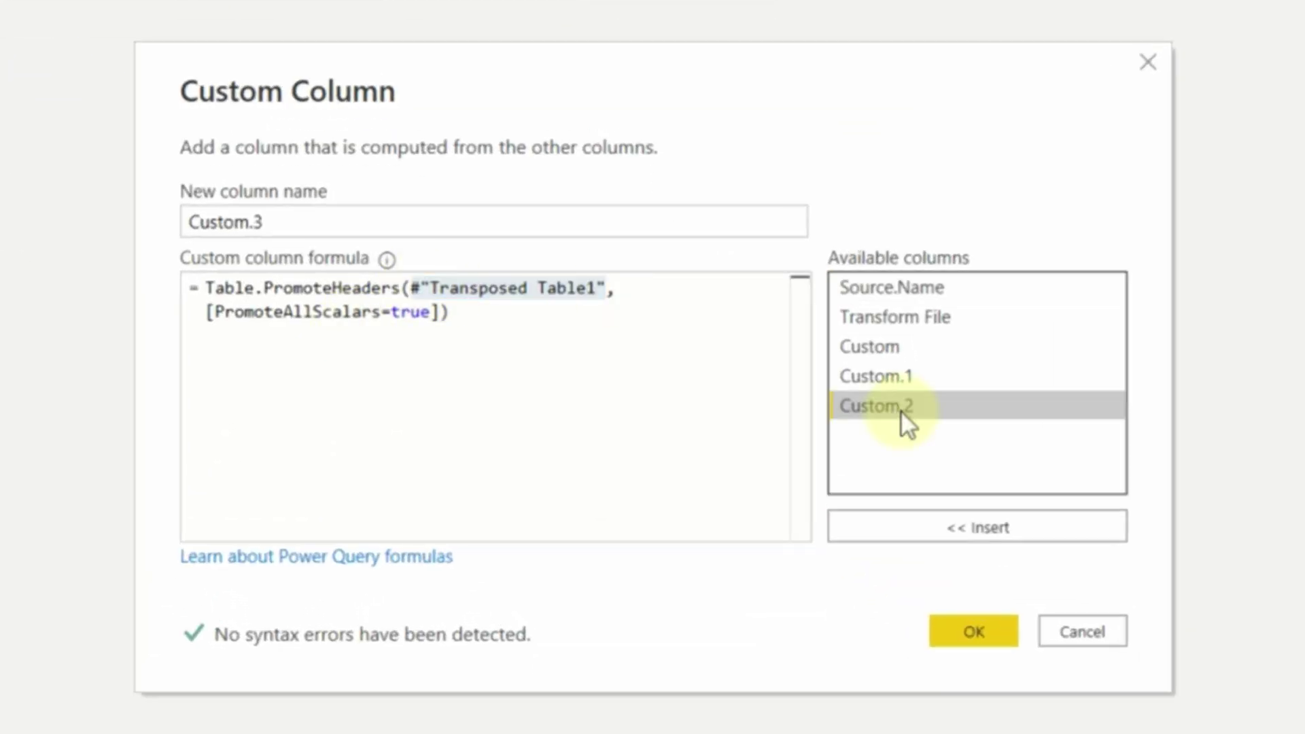
pyautogui.doubleClick(901, 408)
pyautogui.click(973, 631)
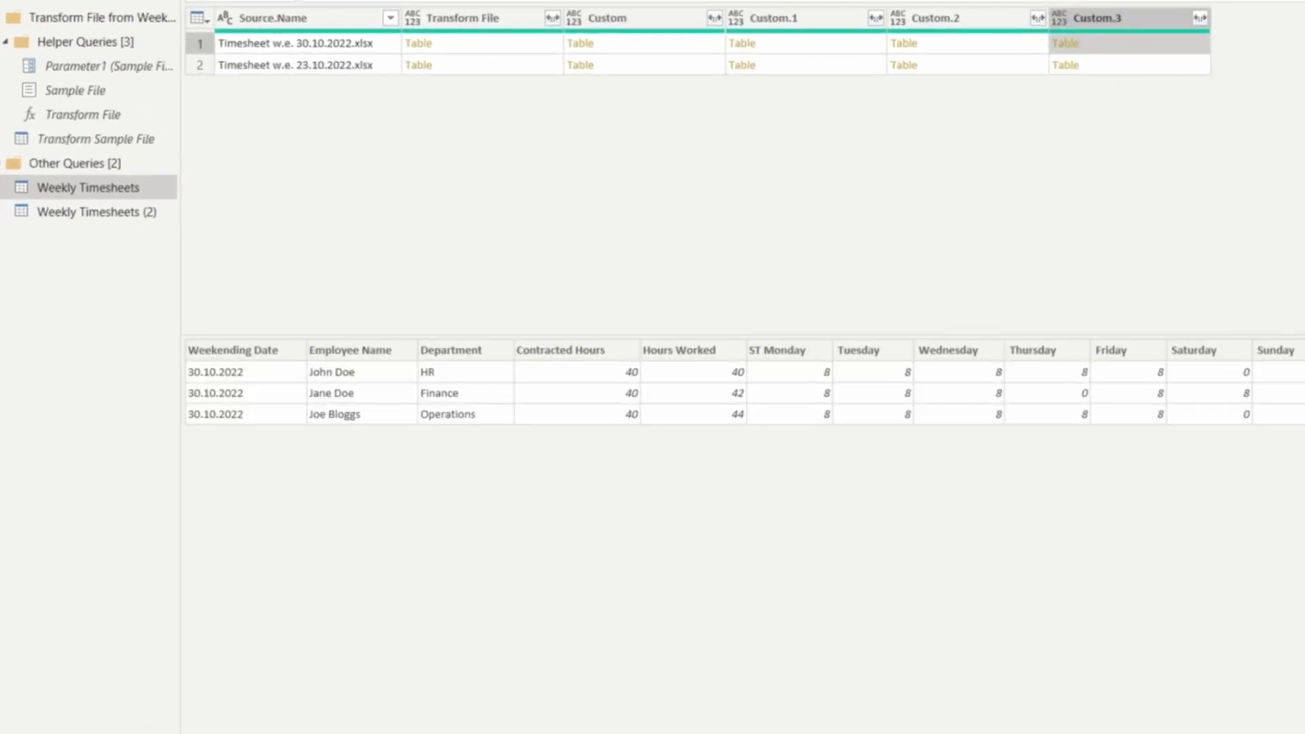
# Delete the redundant Weekly Timesheets (2) query.
pyautogui.click(1101, 61)
pyautogui.rightClick(96, 211)
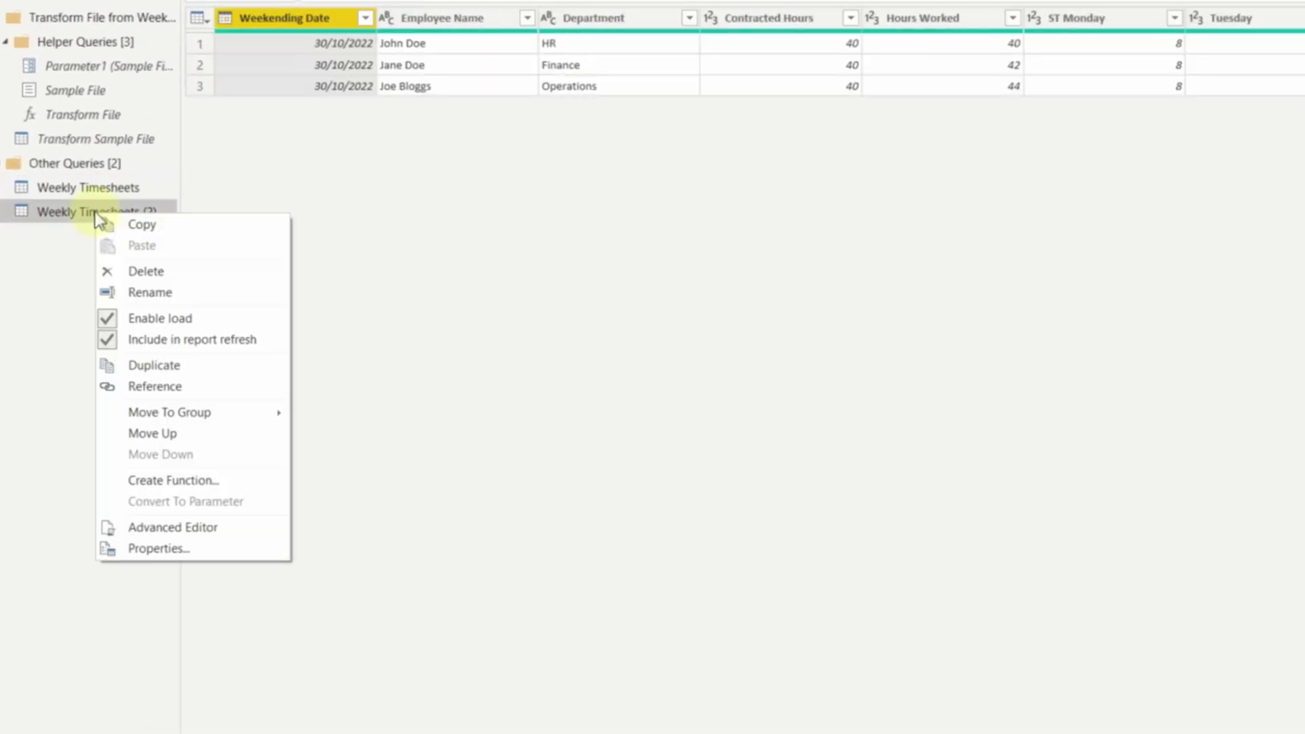
pyautogui.click(179, 271)
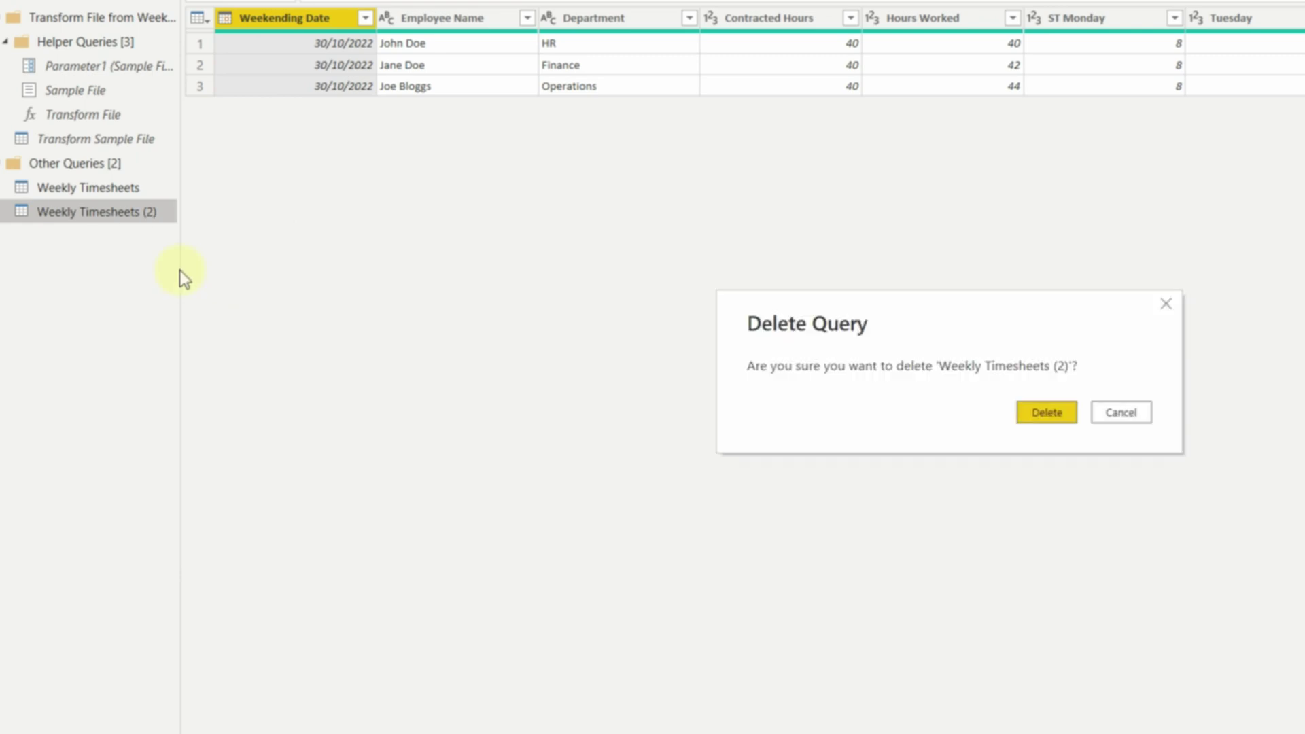
pyautogui.press('Return')
pyautogui.click(129, 187)
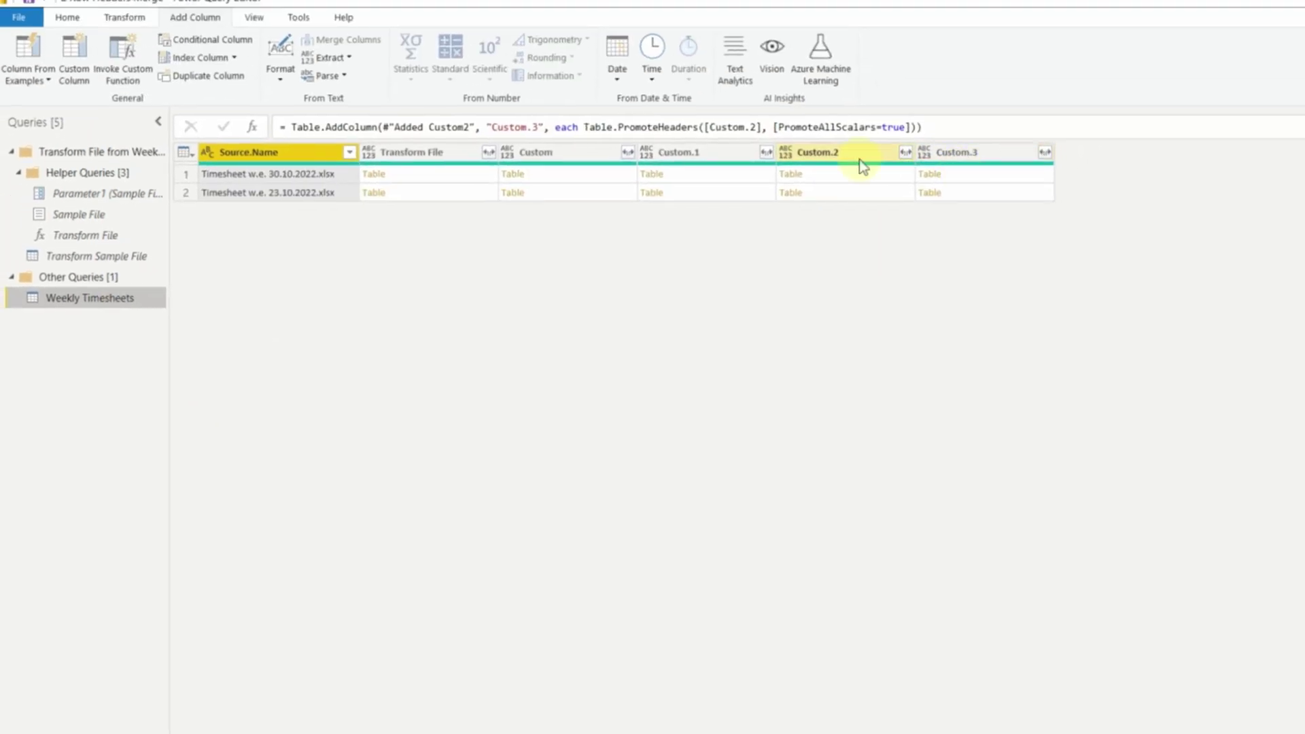
# Remove the Transform File through Custom.2 columns, keeping Source.Name and Custom.3.
pyautogui.click(914, 95)
pyautogui.keyDown('shift'); pyautogui.click(456, 157); pyautogui.keyUp('shift')
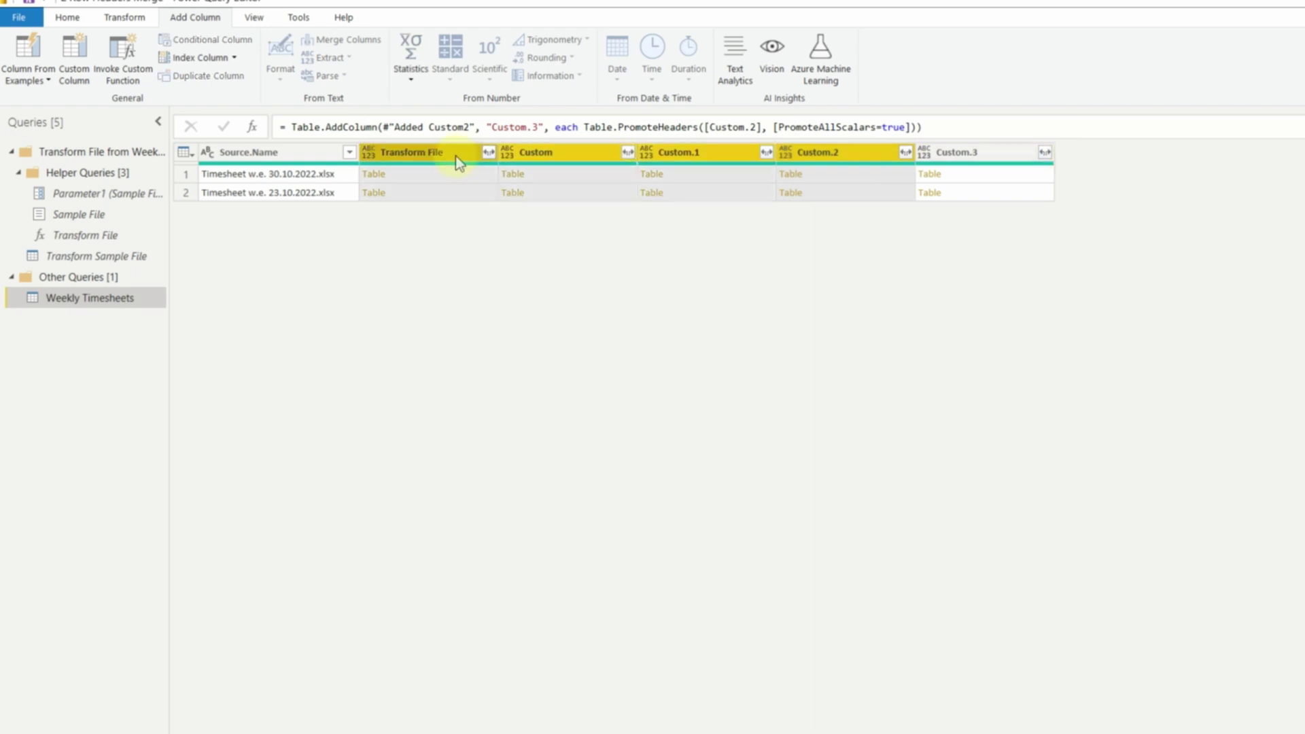
pyautogui.rightClick(456, 158)
pyautogui.click(483, 189)
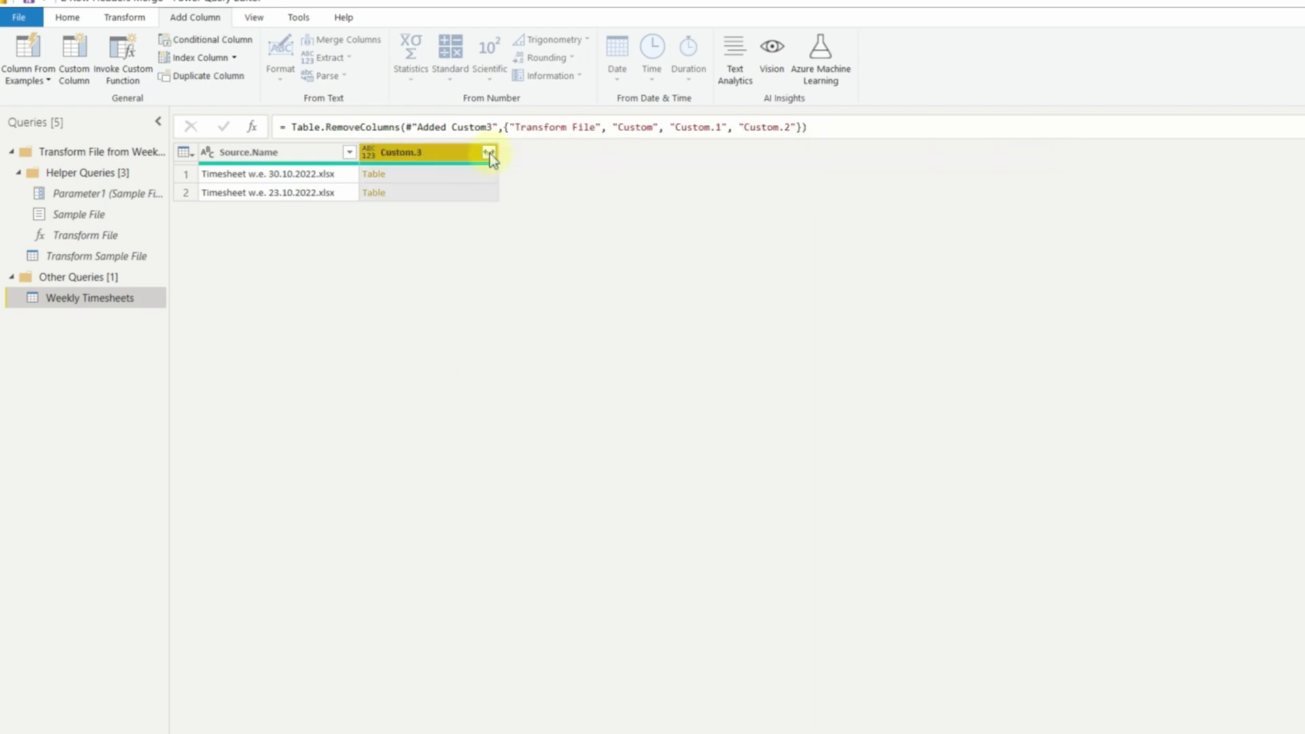
# Expand Custom.3 into timesheet columns without the Custom.3 prefix and review them.
pyautogui.click(489, 152)
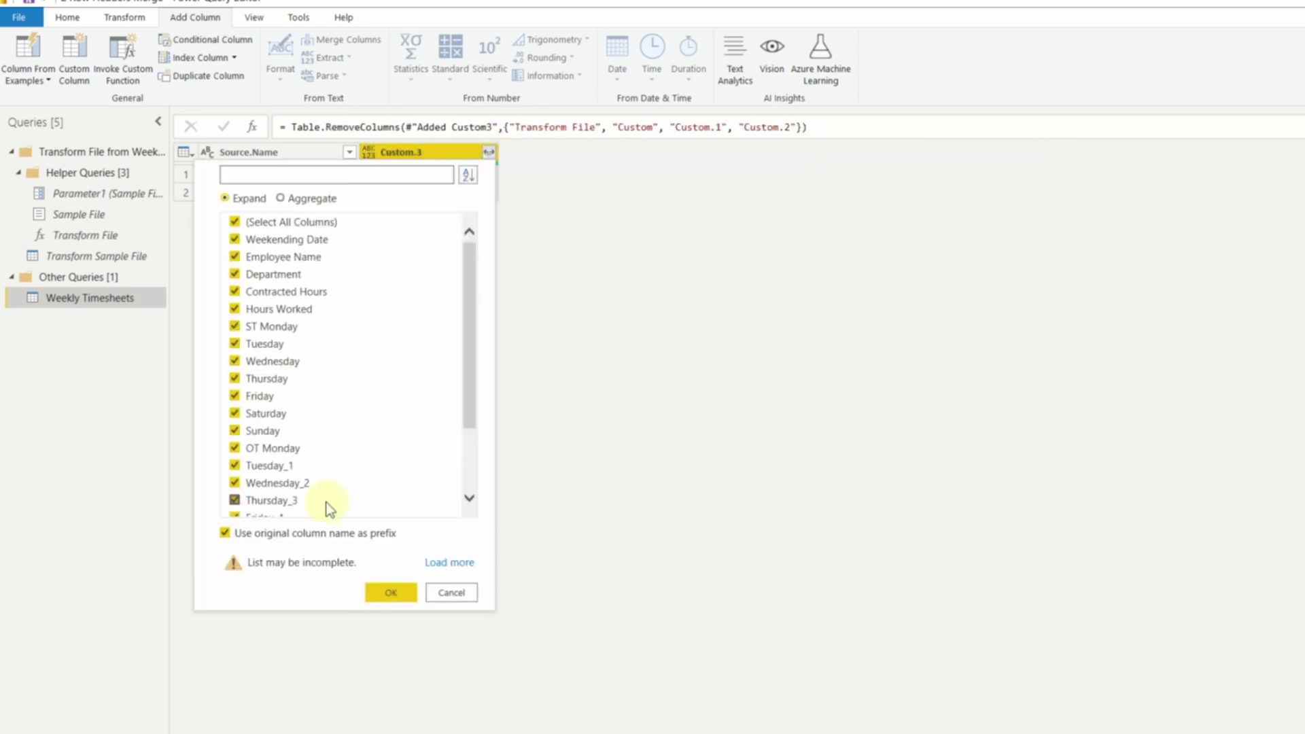
pyautogui.click(297, 540)
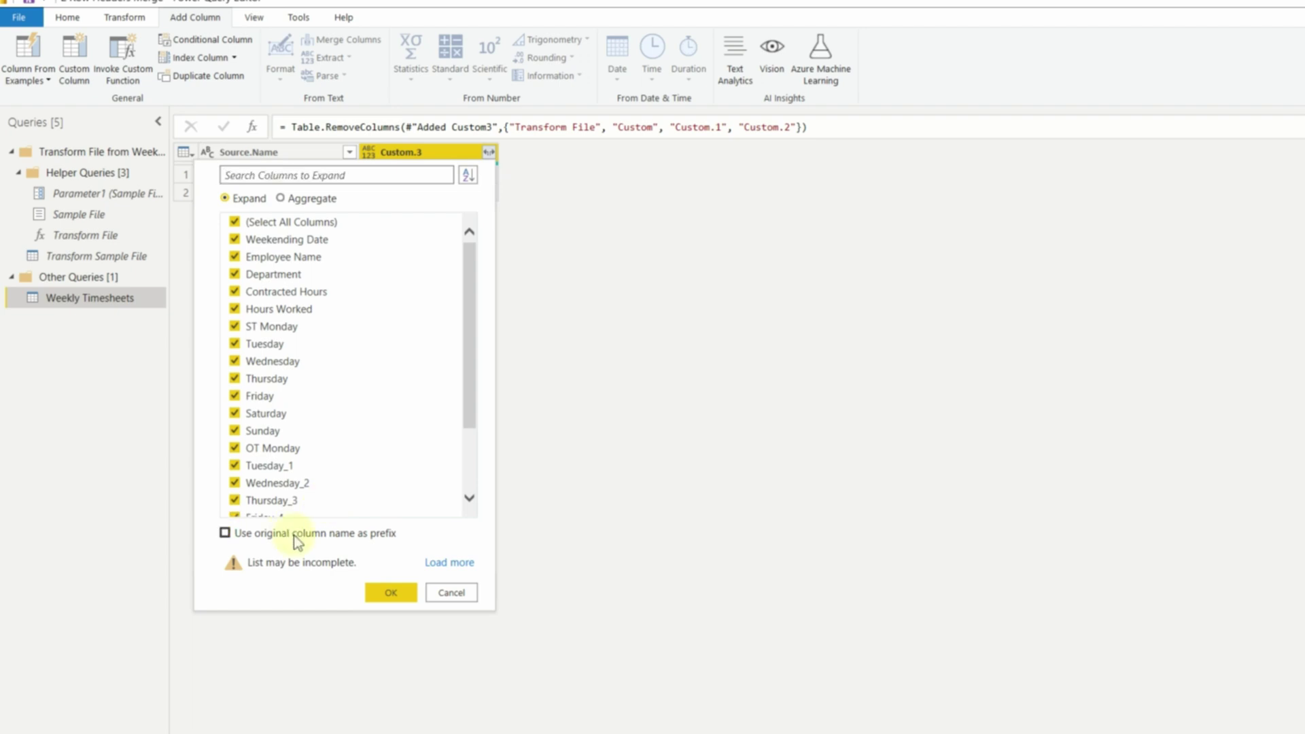
pyautogui.click(392, 594)
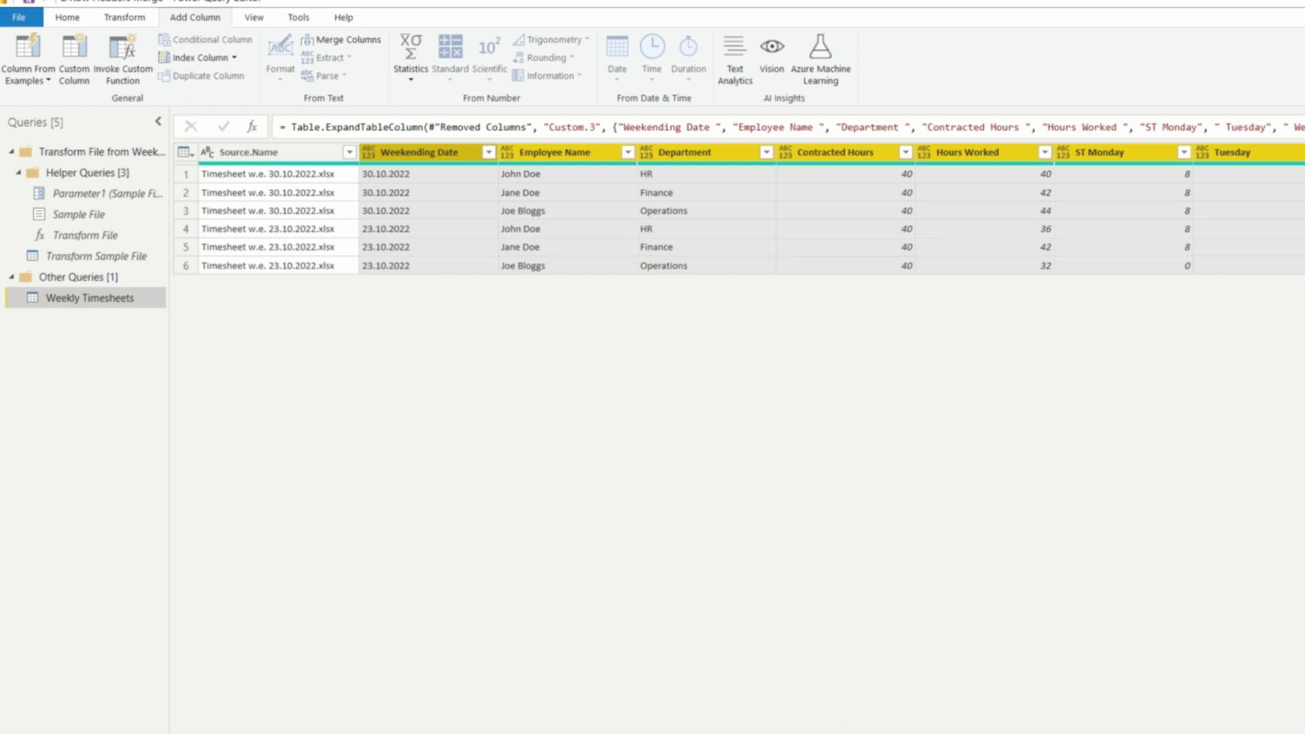
pyautogui.hscroll(15, 751, 218)
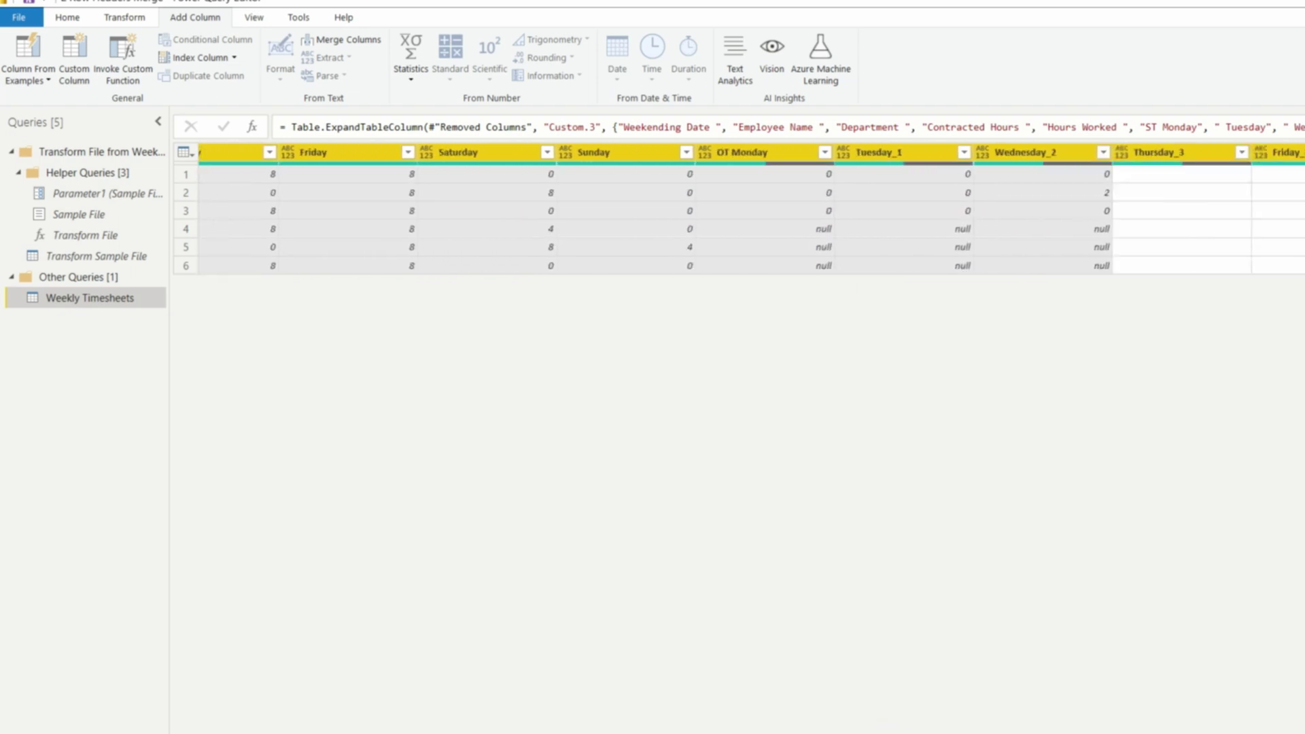
pyautogui.hscroll(1, 751, 217)
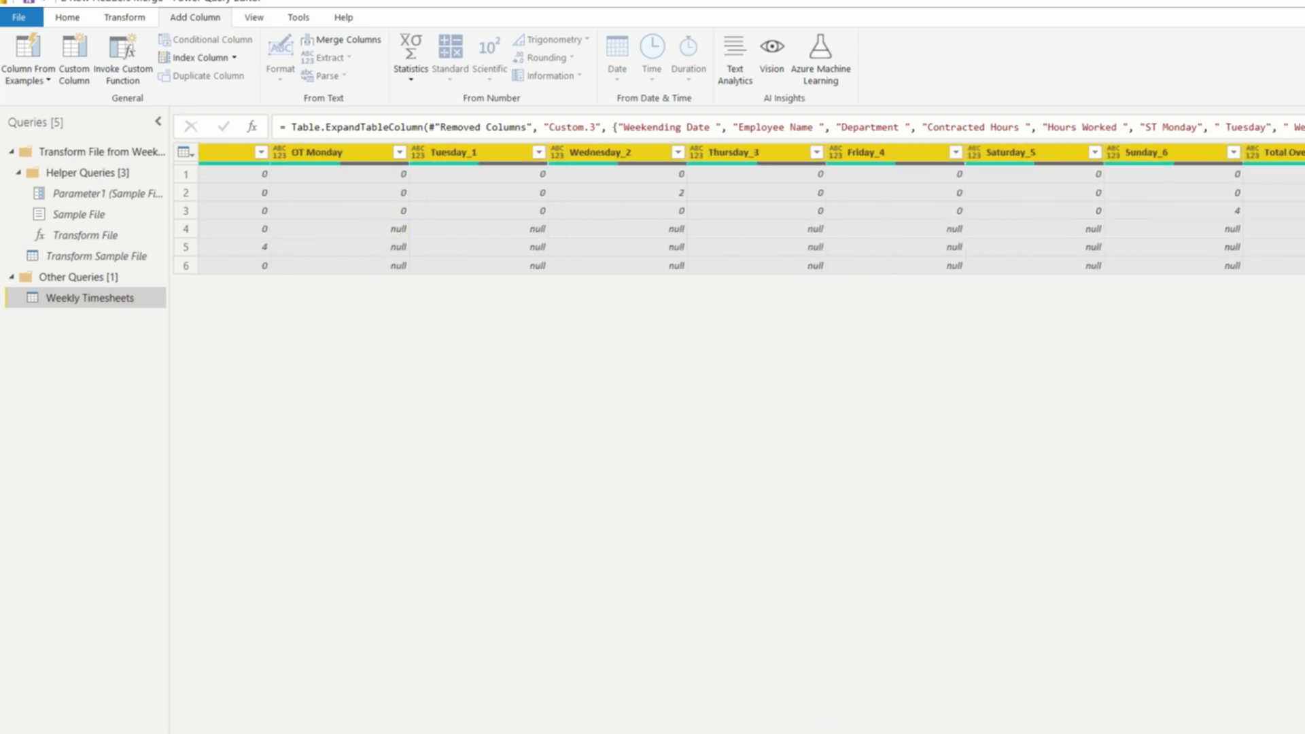
pyautogui.hscroll(8, 751, 217)
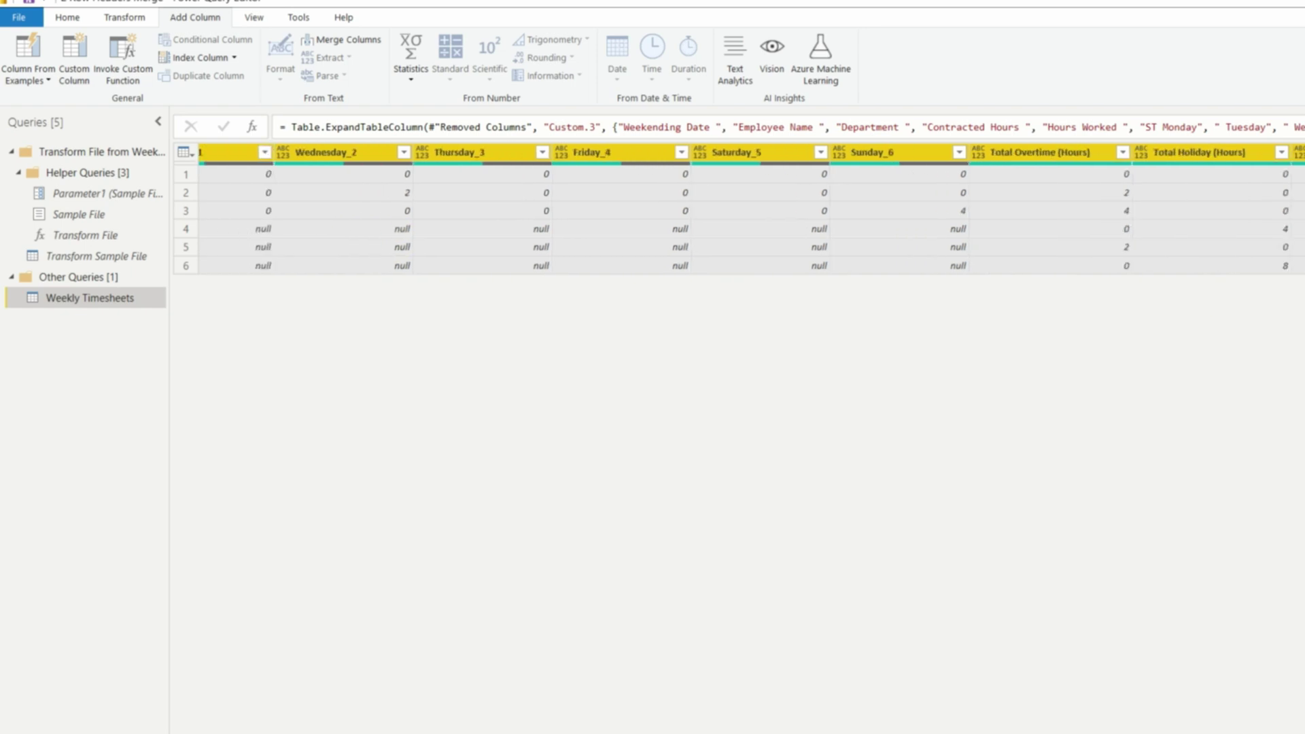
pyautogui.click(67, 16)
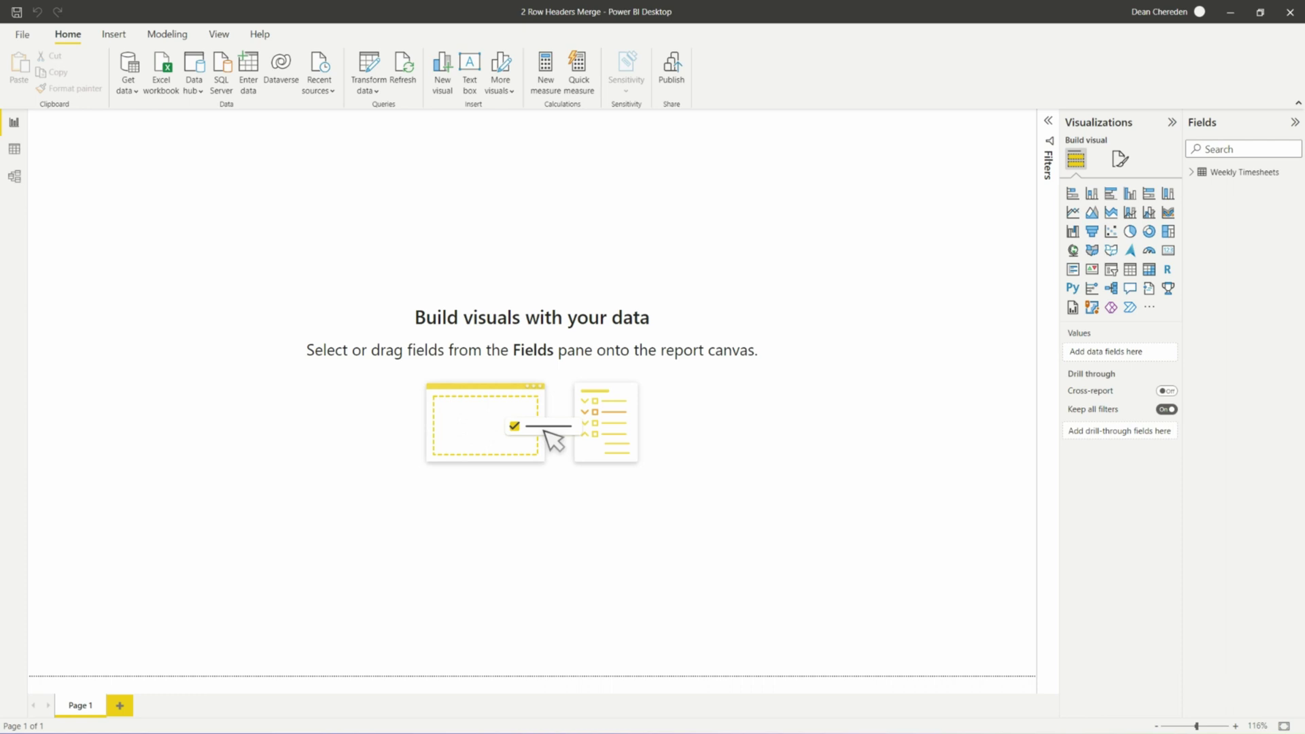
# Inspect the six loaded rows and Weekending Date column in Data view, then reopen Power Query Editor.
pyautogui.click(15, 149)
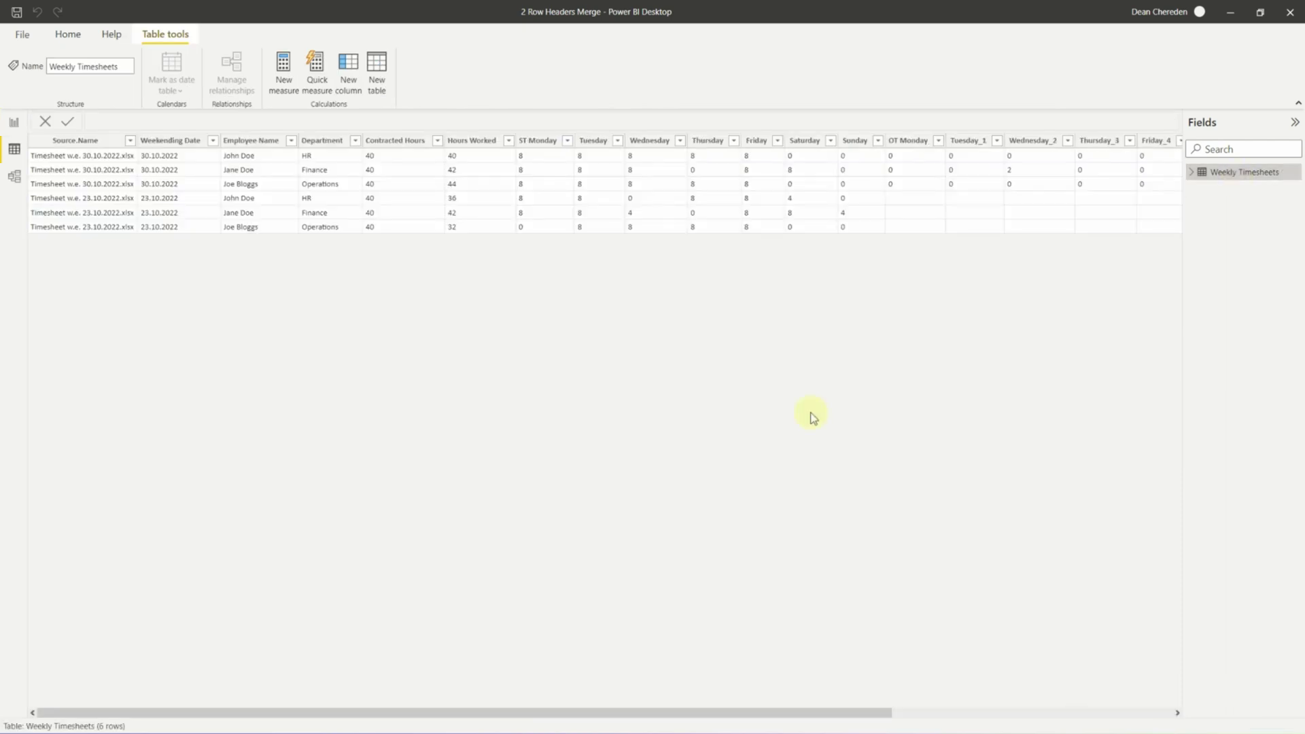
pyautogui.click(144, 176)
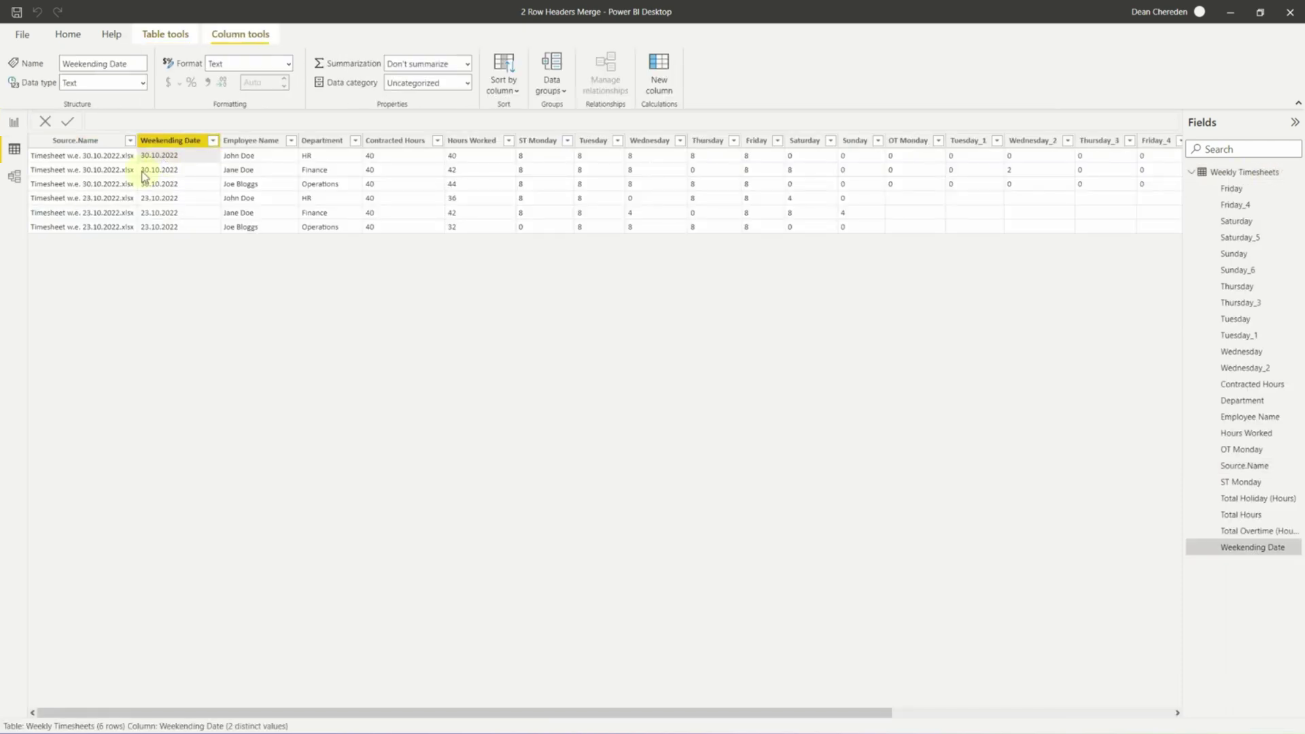
pyautogui.hscroll(5, 605, 191)
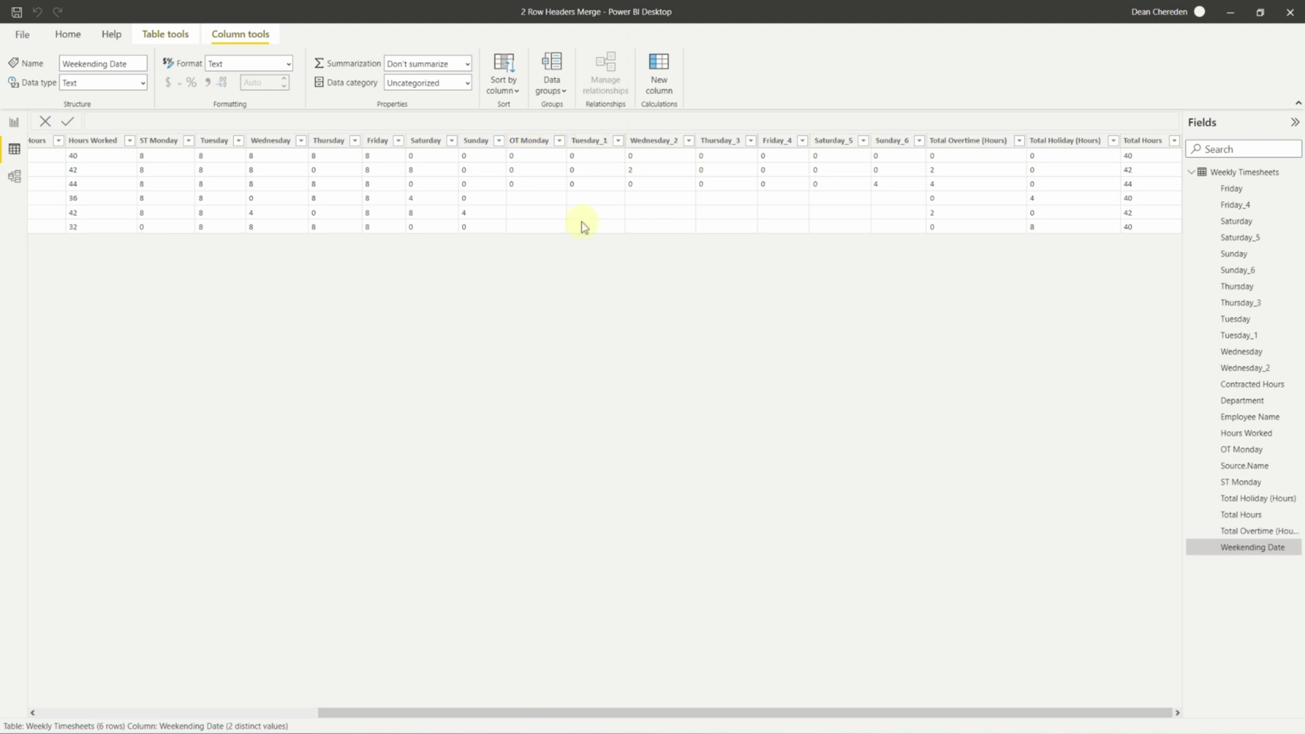
pyautogui.click(67, 34)
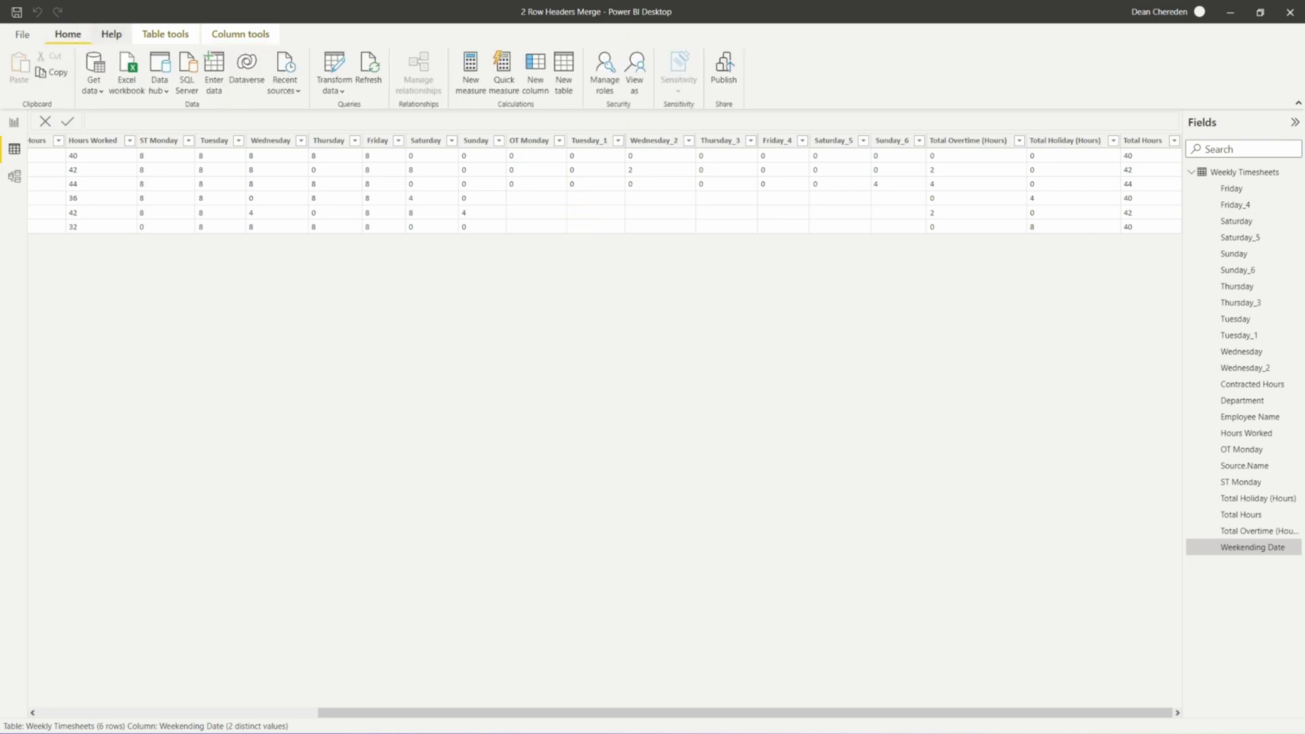
pyautogui.click(343, 66)
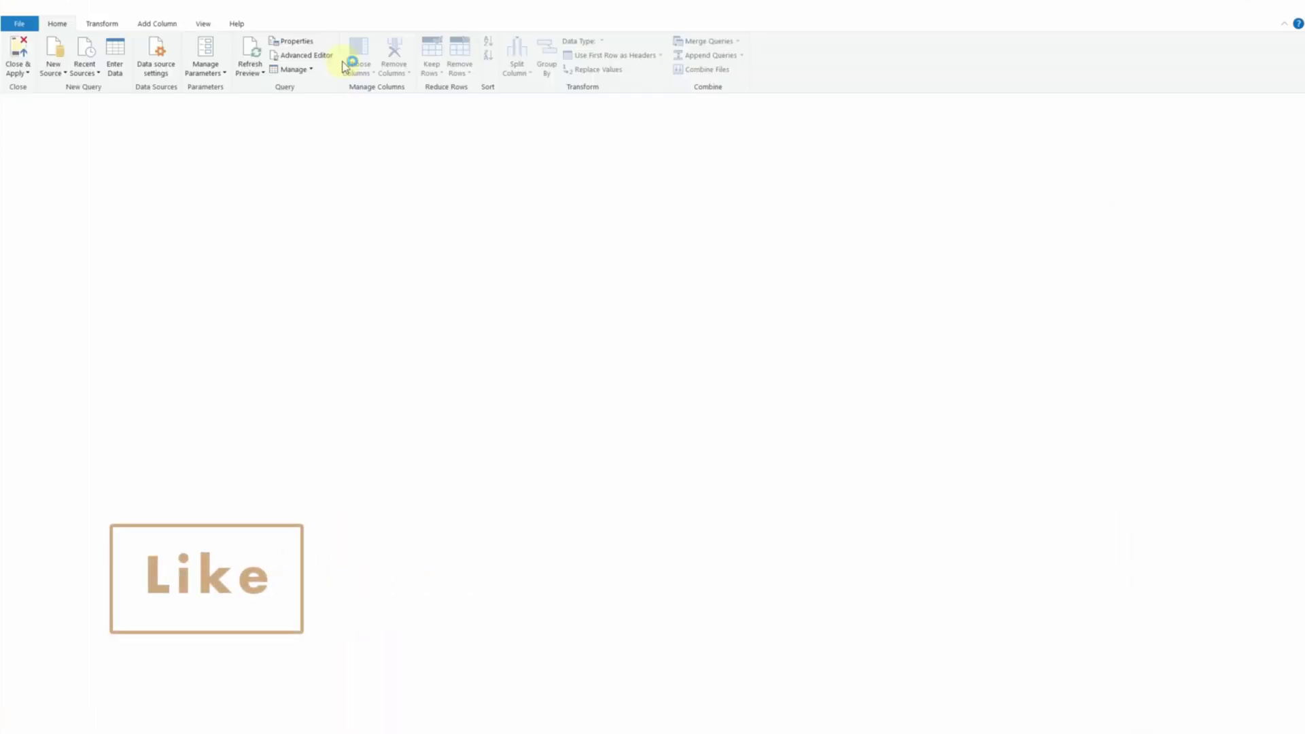